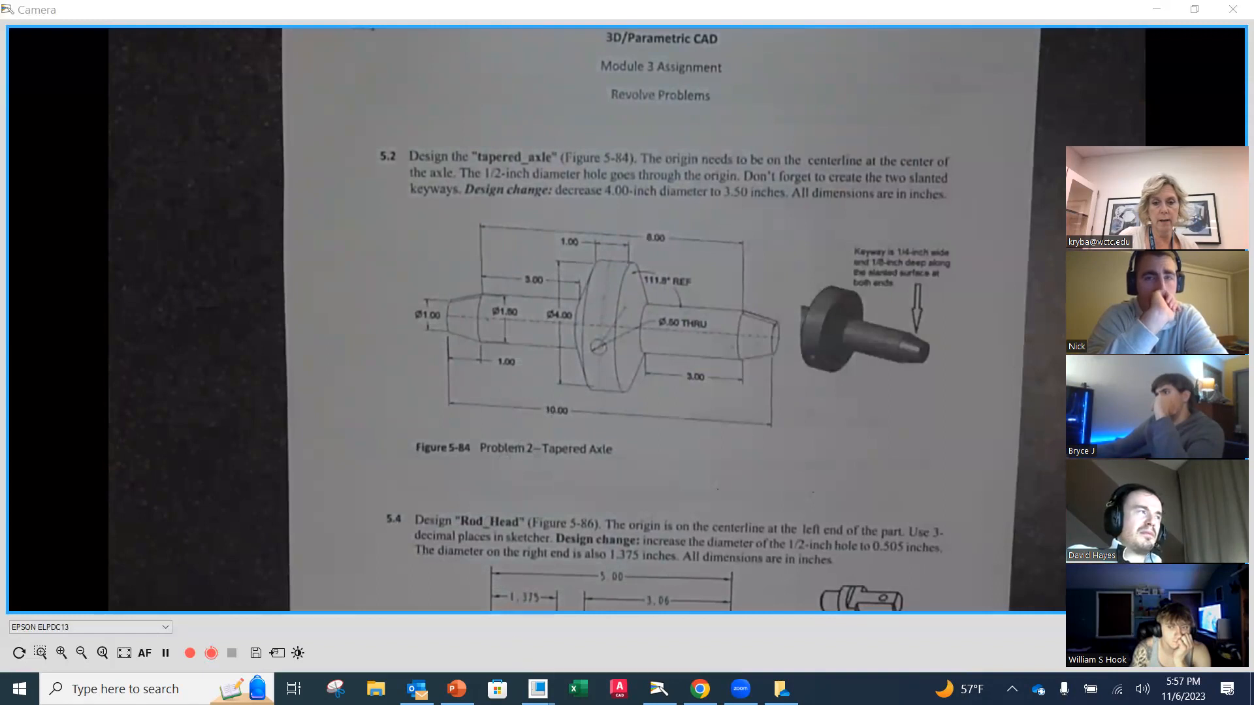
# - In Creo Parametric, set the working directory to WCTC_CREO and create a solid part named TAPERED_AXLE3 with the default template
pyautogui.moveTo(538, 689)
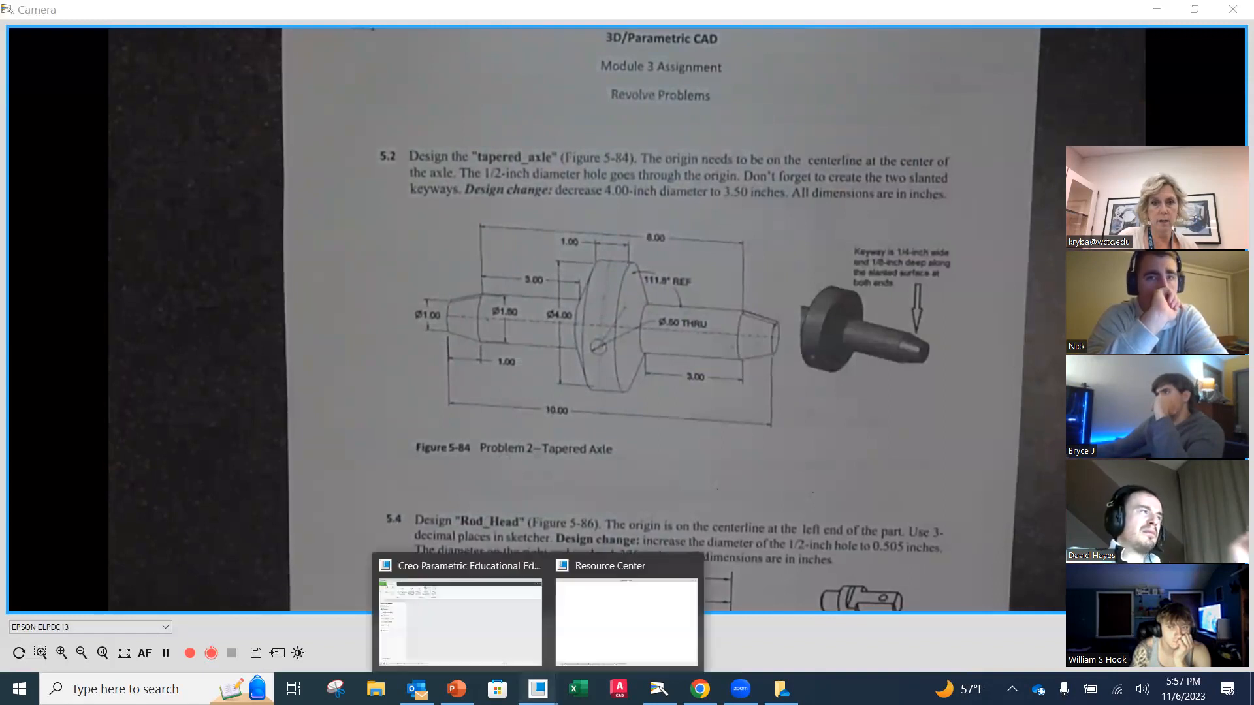
pyautogui.click(507, 588)
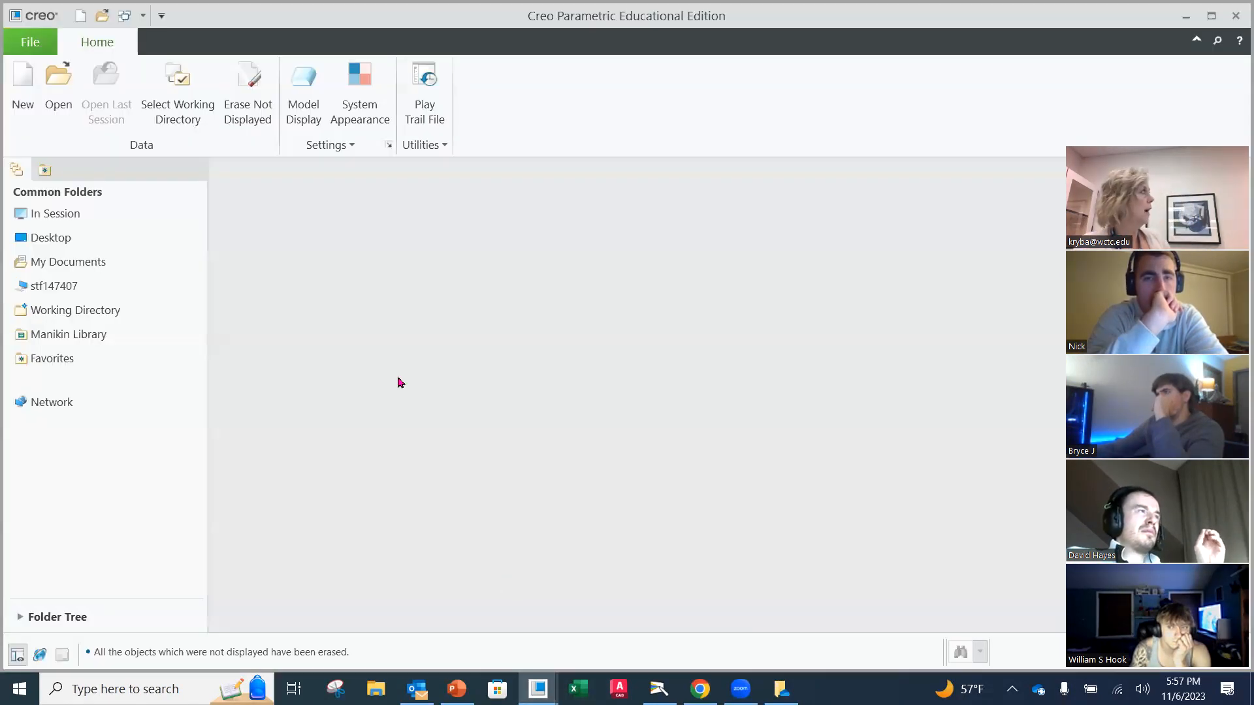
pyautogui.click(164, 116)
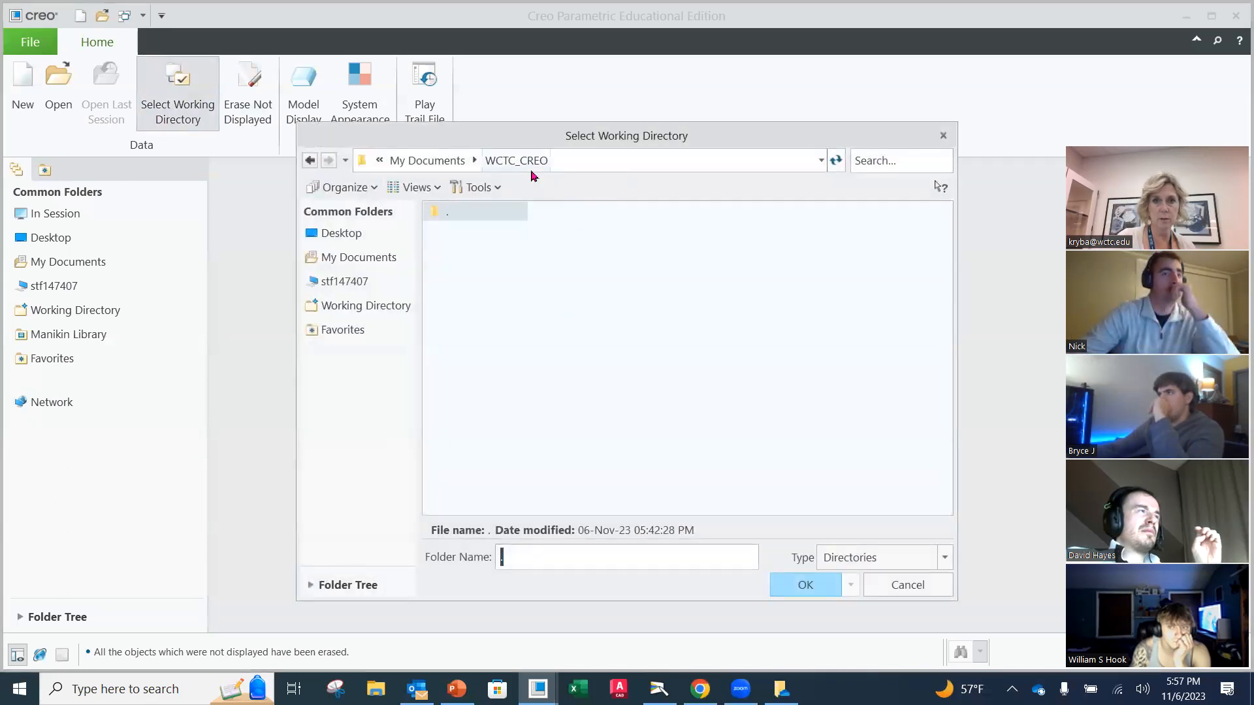
pyautogui.click(804, 586)
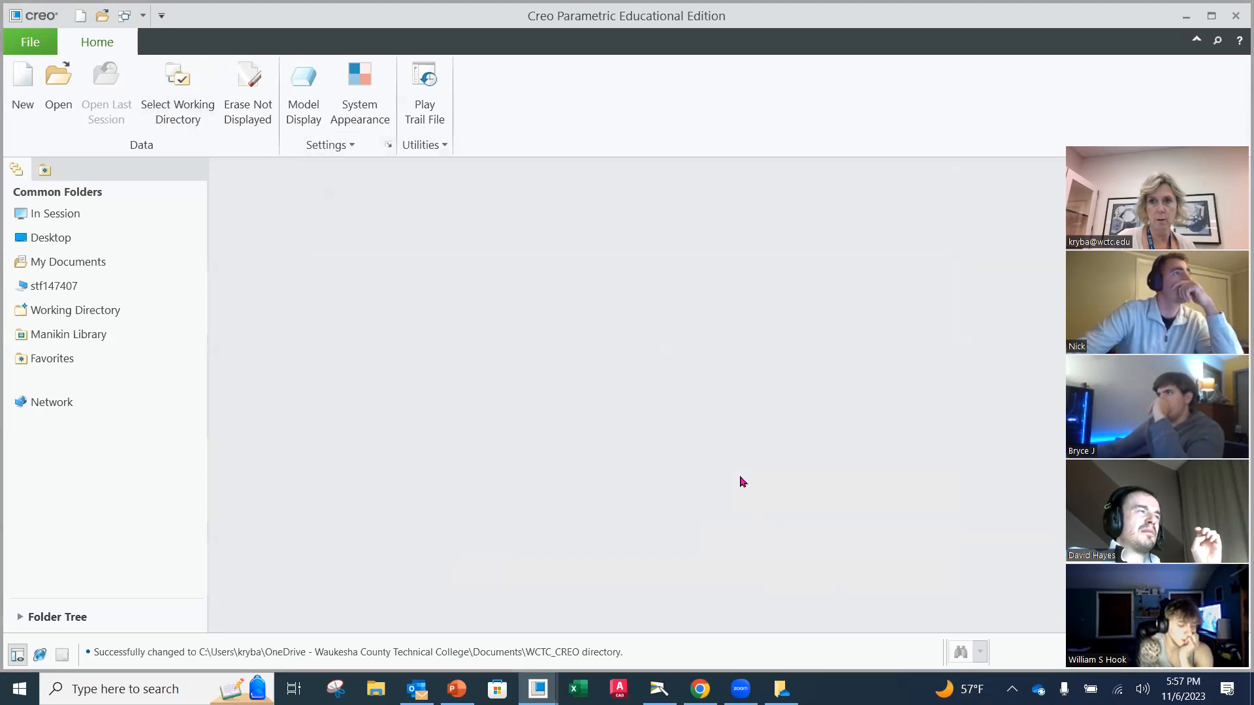
pyautogui.click(20, 84)
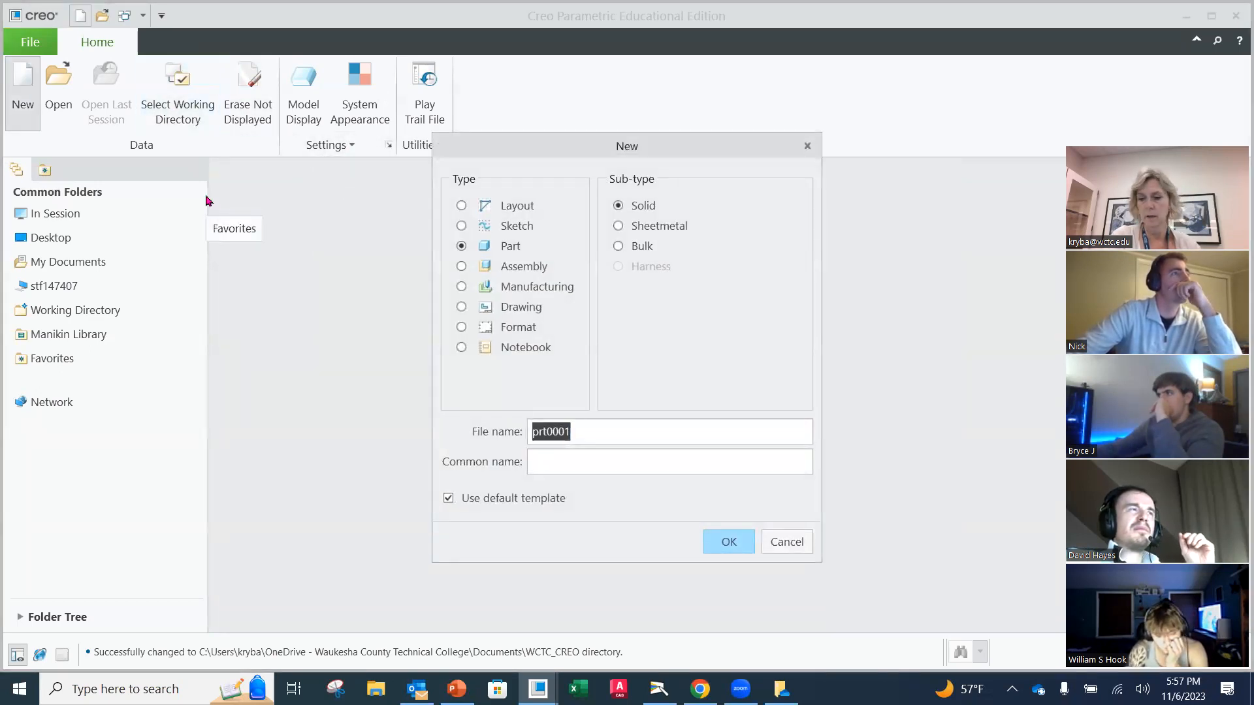
pyautogui.write('t')
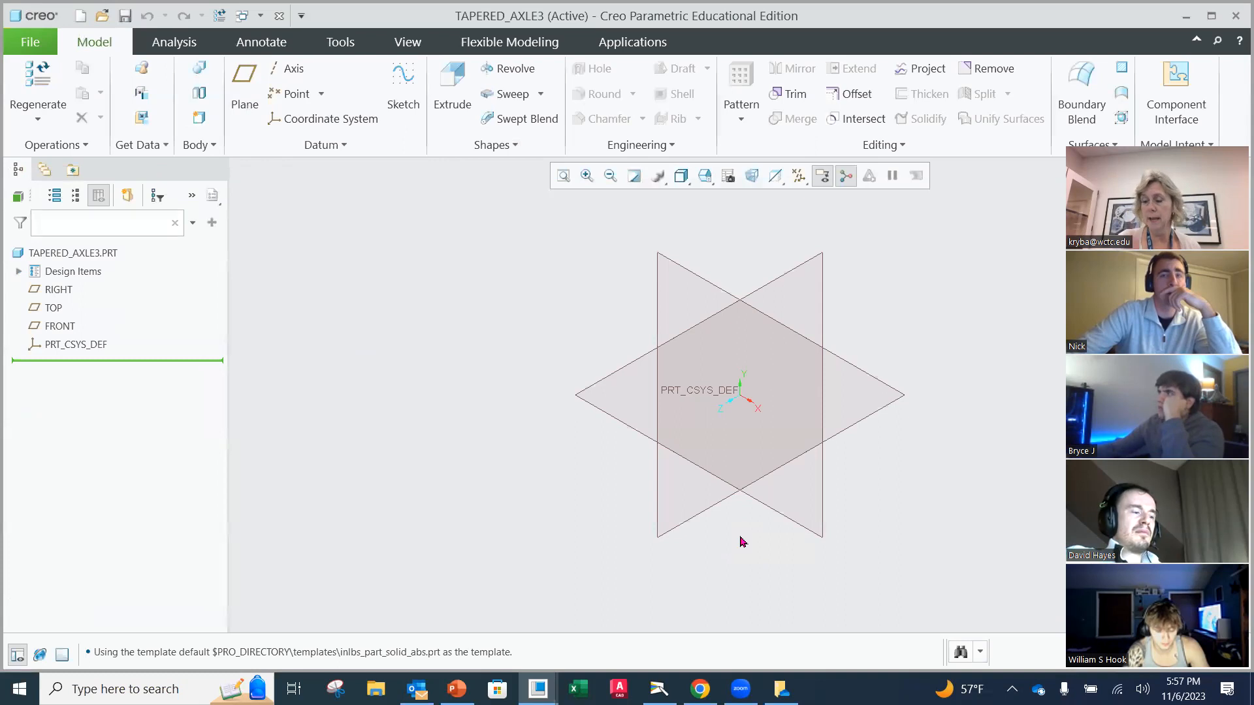
# - Start a solid Revolve and open its internal sketch on the FRONT plane with RIGHT as the right-facing reference
pyautogui.click(493, 71)
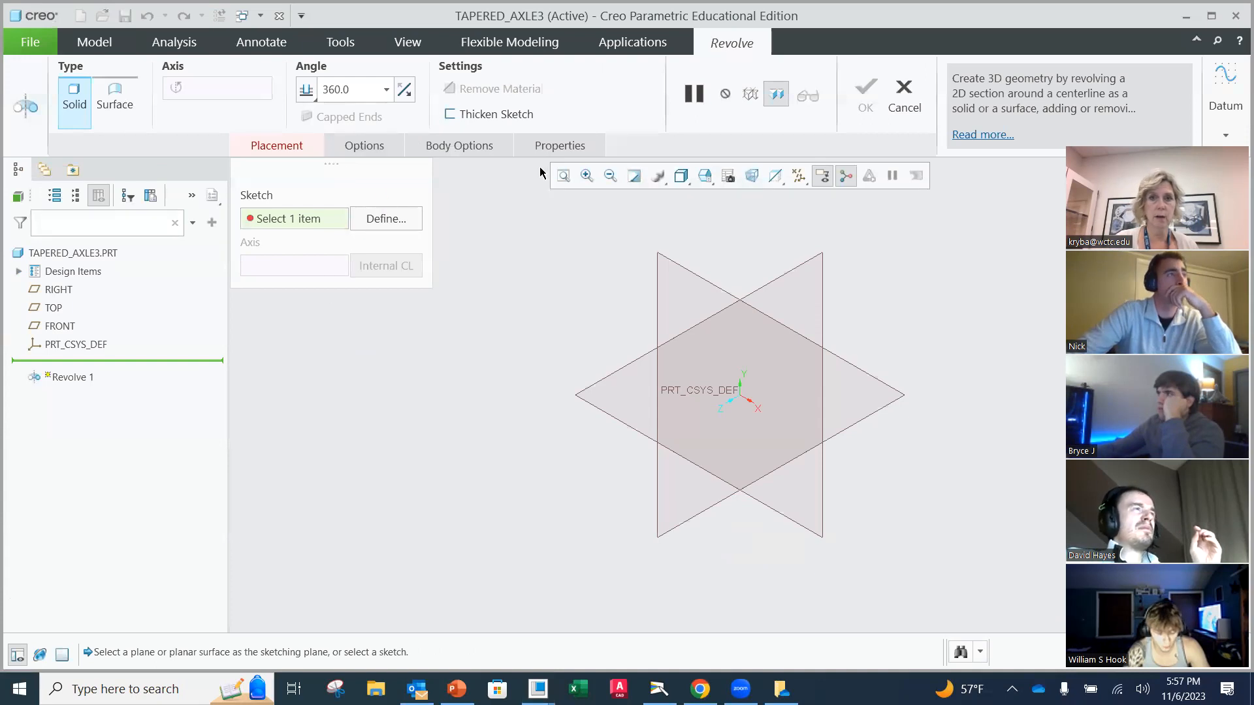
pyautogui.click(382, 218)
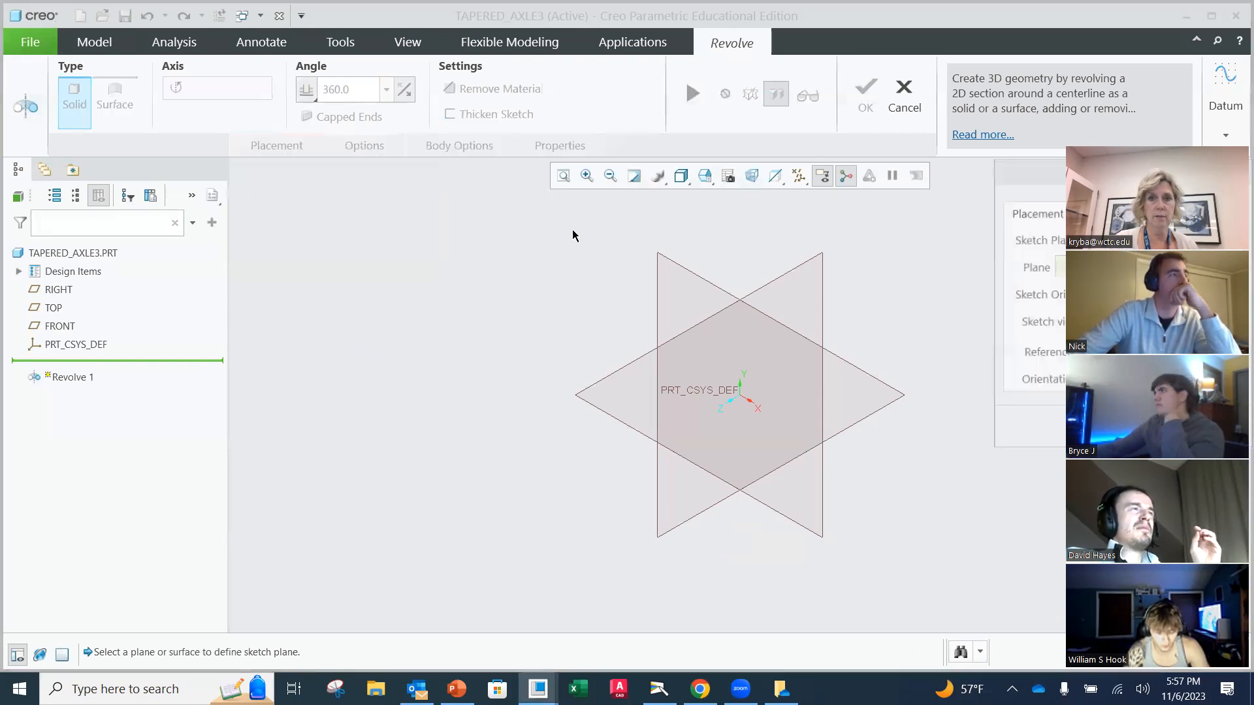
pyautogui.click(699, 280)
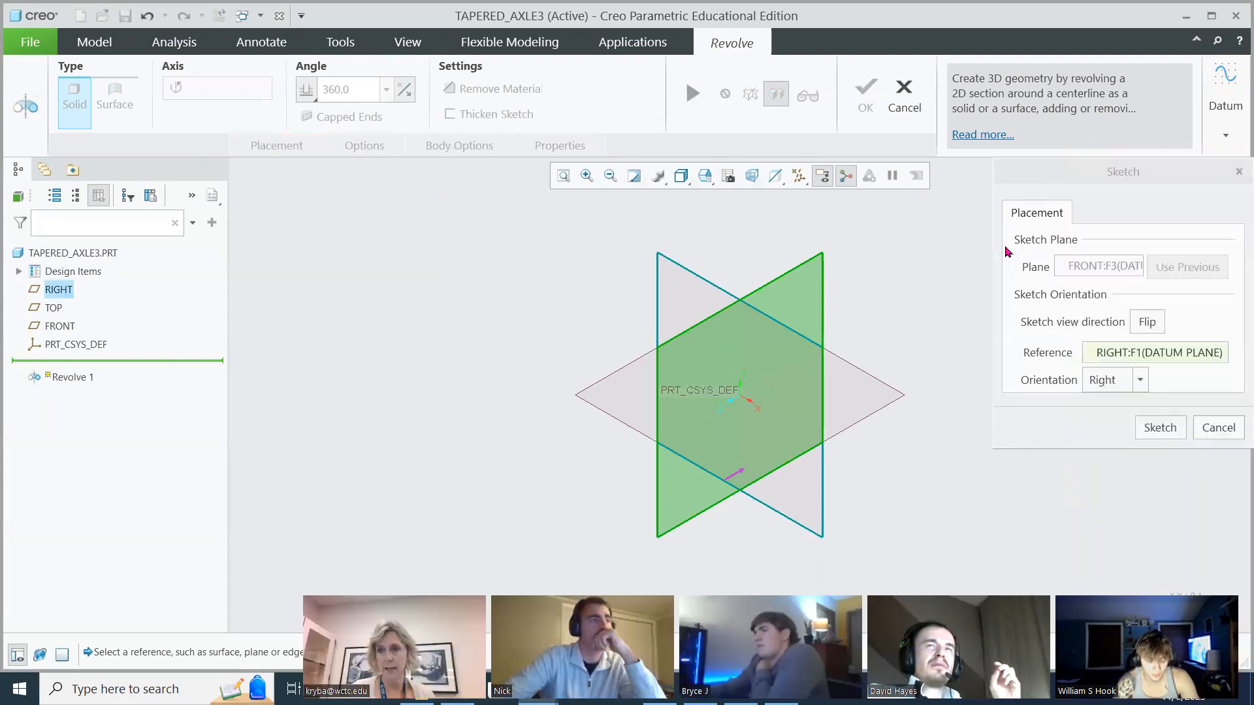
pyautogui.click(1158, 428)
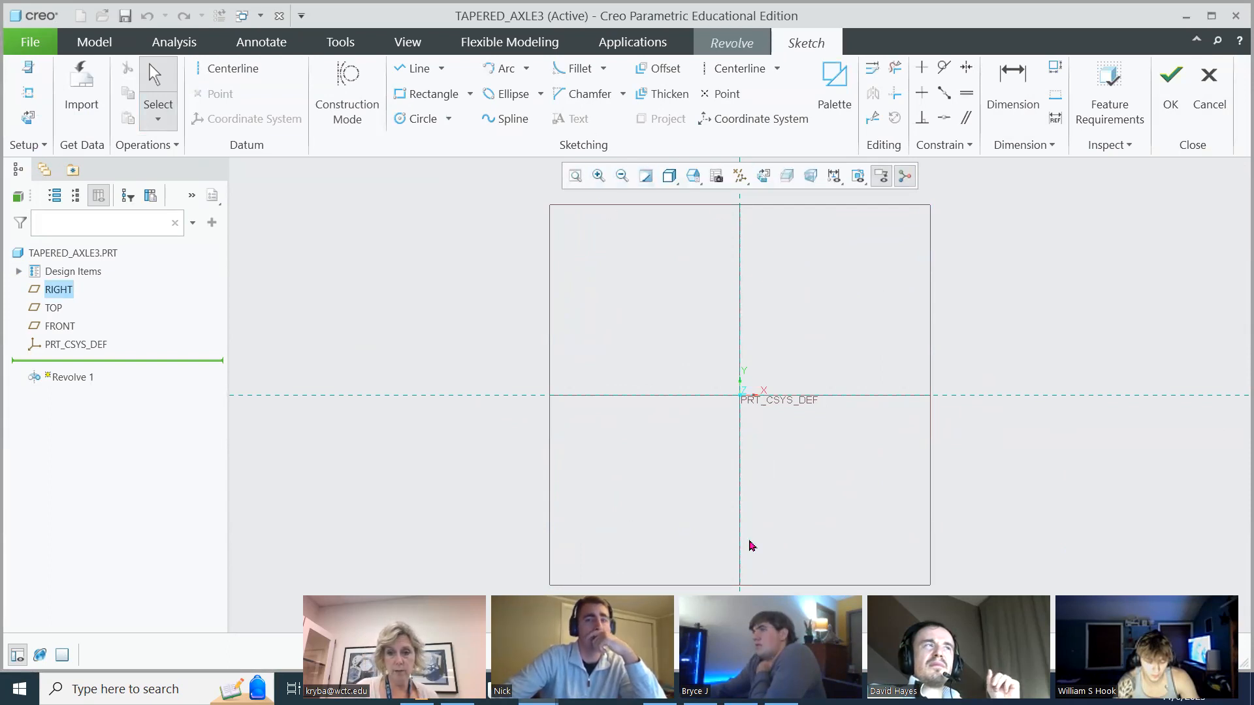
pyautogui.click(659, 689)
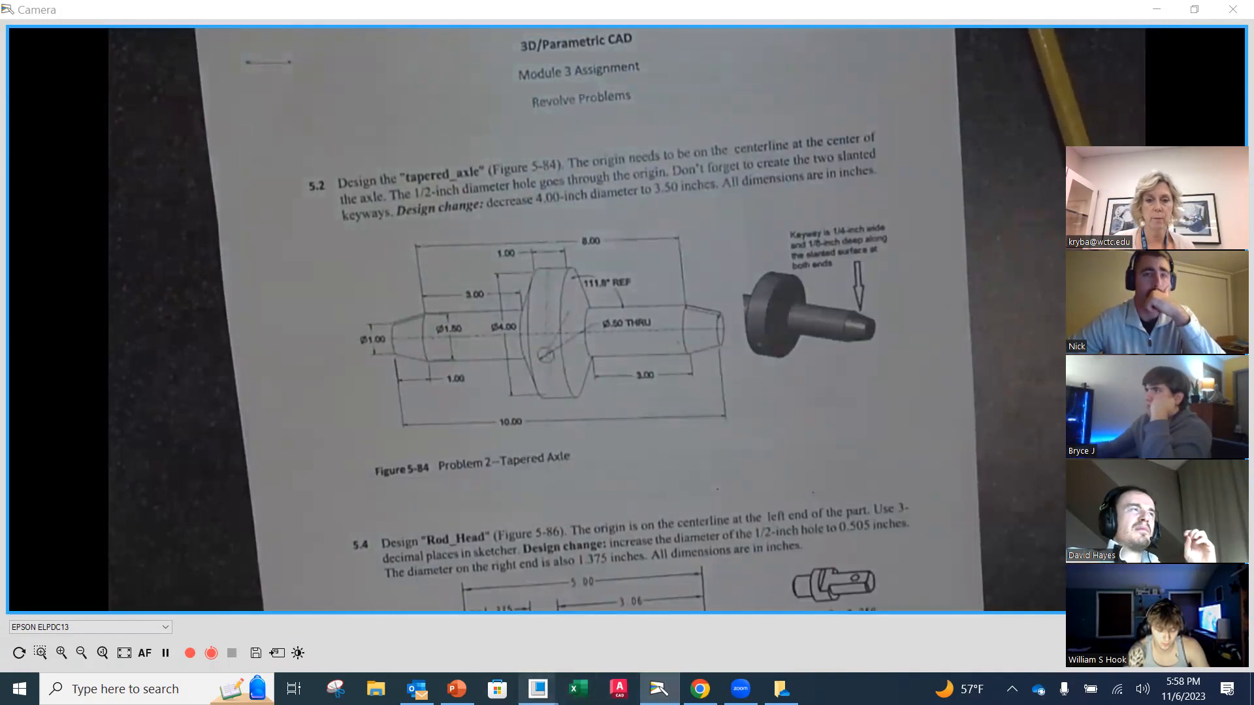
pyautogui.moveTo(537, 689)
pyautogui.click(448, 640)
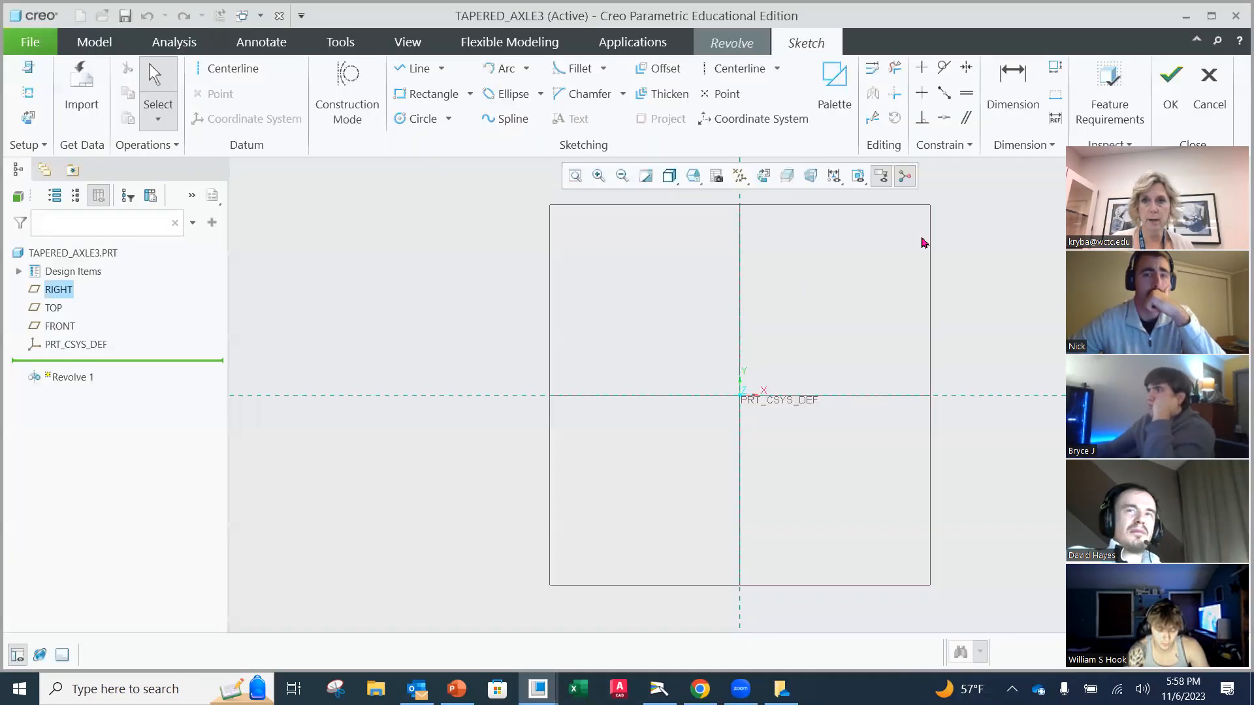
pyautogui.keyDown('shift'); pyautogui.moveTo(926, 280); pyautogui.dragTo(714, 289, button='middle'); pyautogui.keyUp('shift')
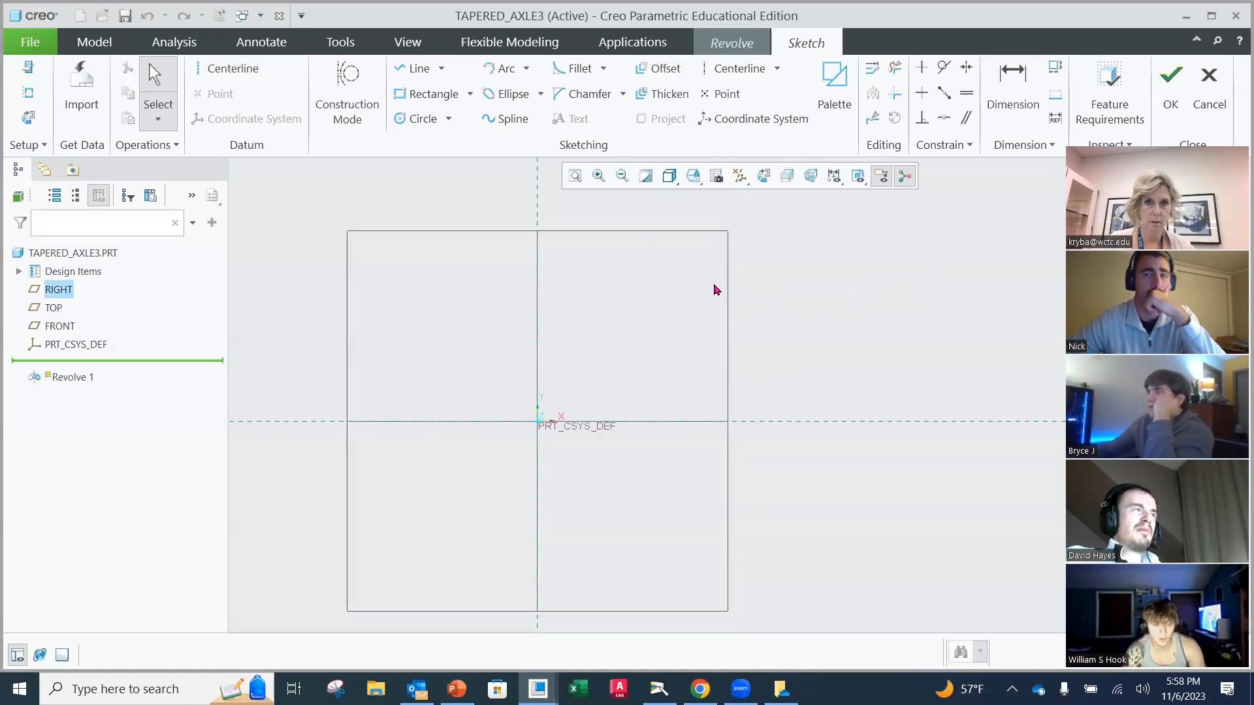
pyautogui.click(416, 72)
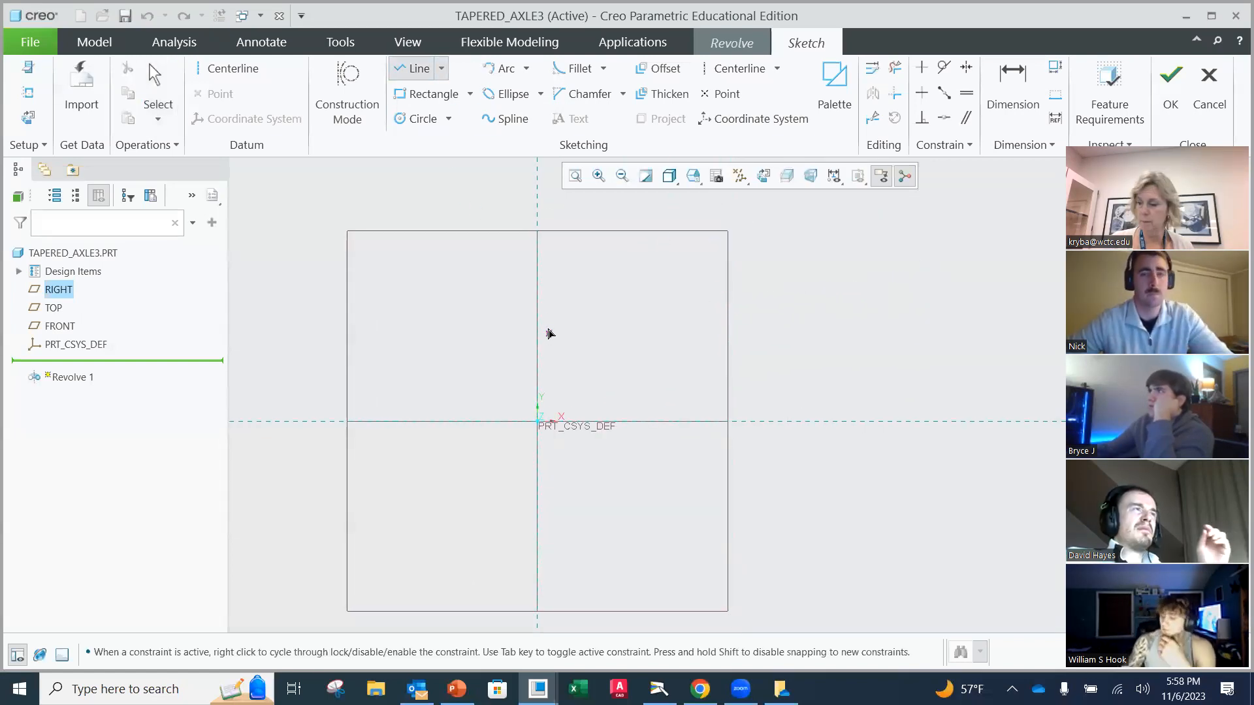
pyautogui.click(537, 275)
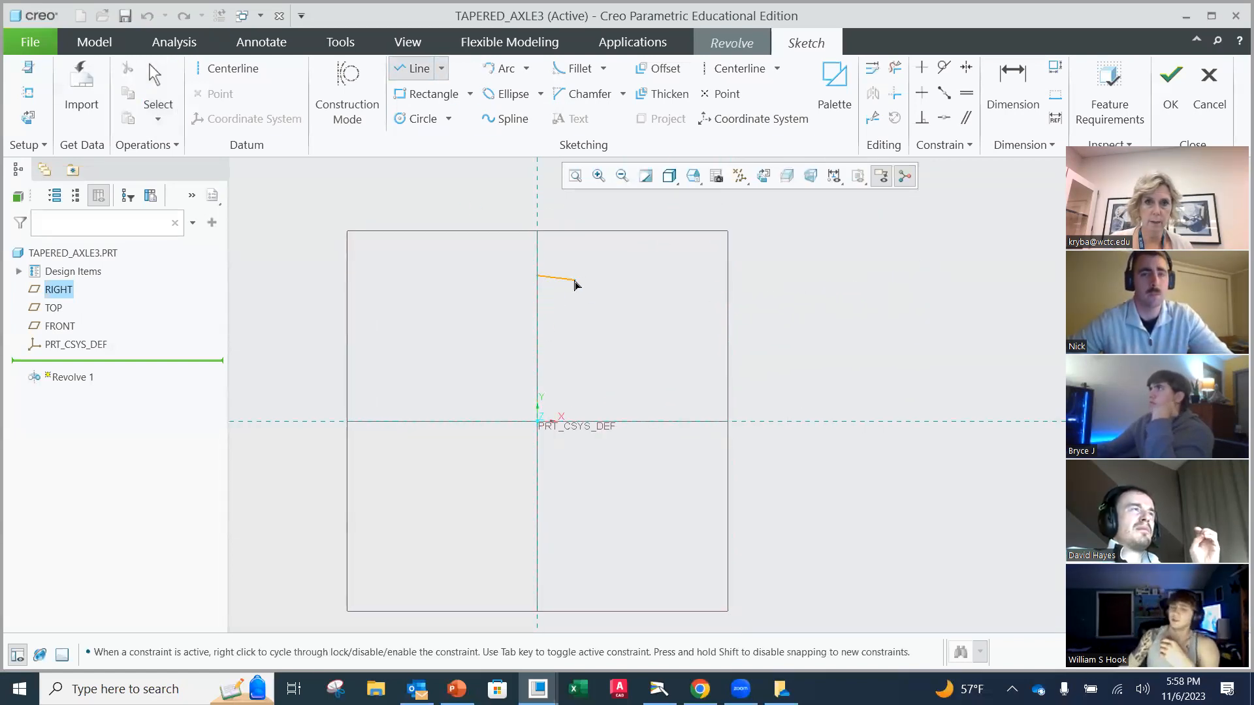
pyautogui.click(574, 276)
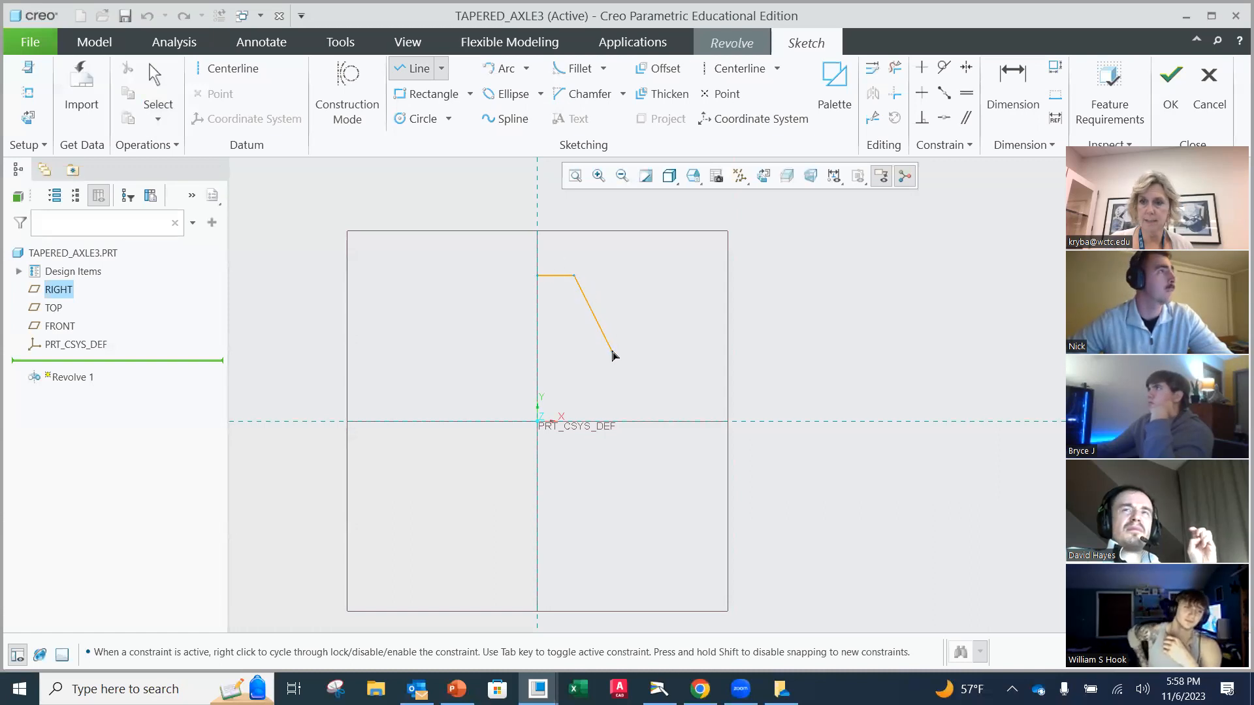
pyautogui.click(612, 354)
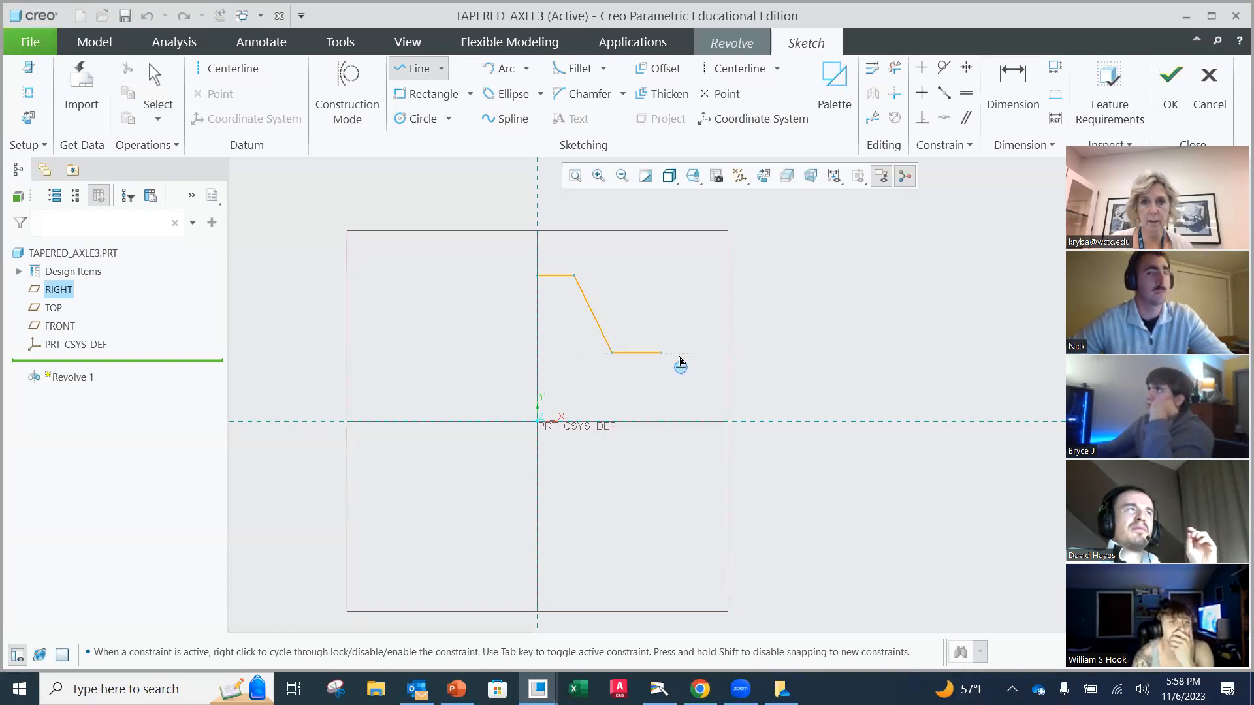
pyautogui.click(808, 364)
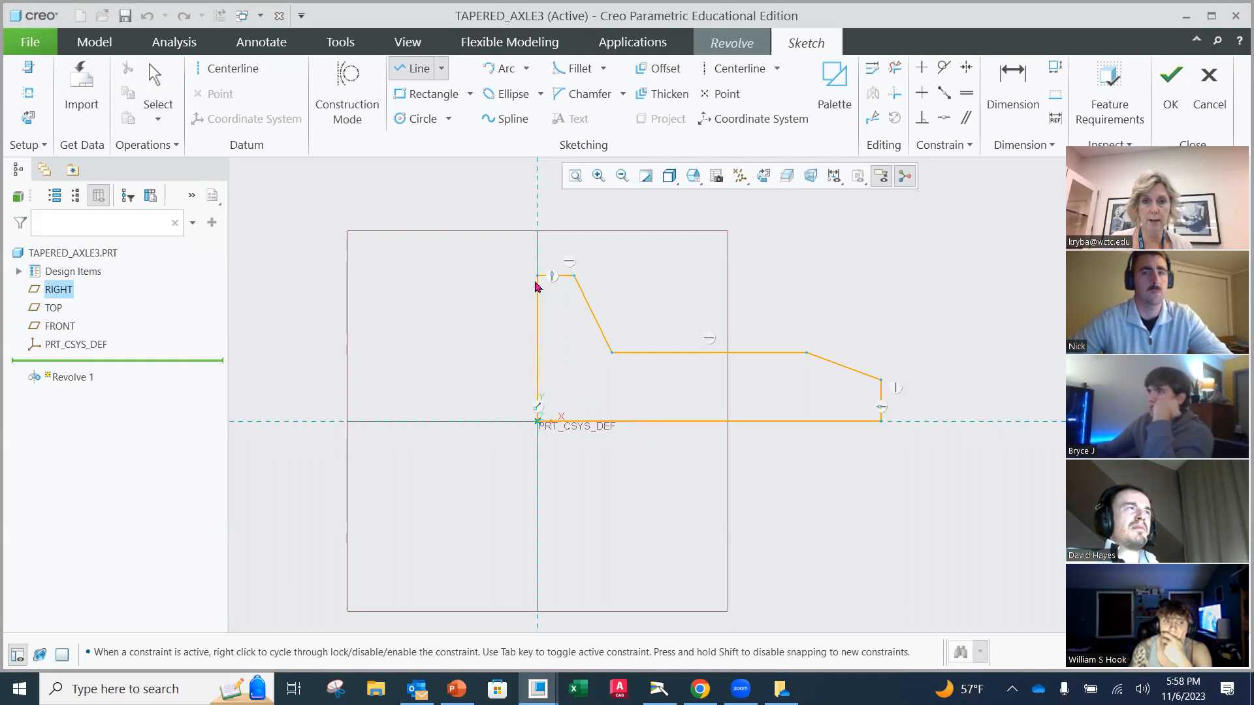
pyautogui.middleClick(686, 277)
pyautogui.middleClick(688, 279)
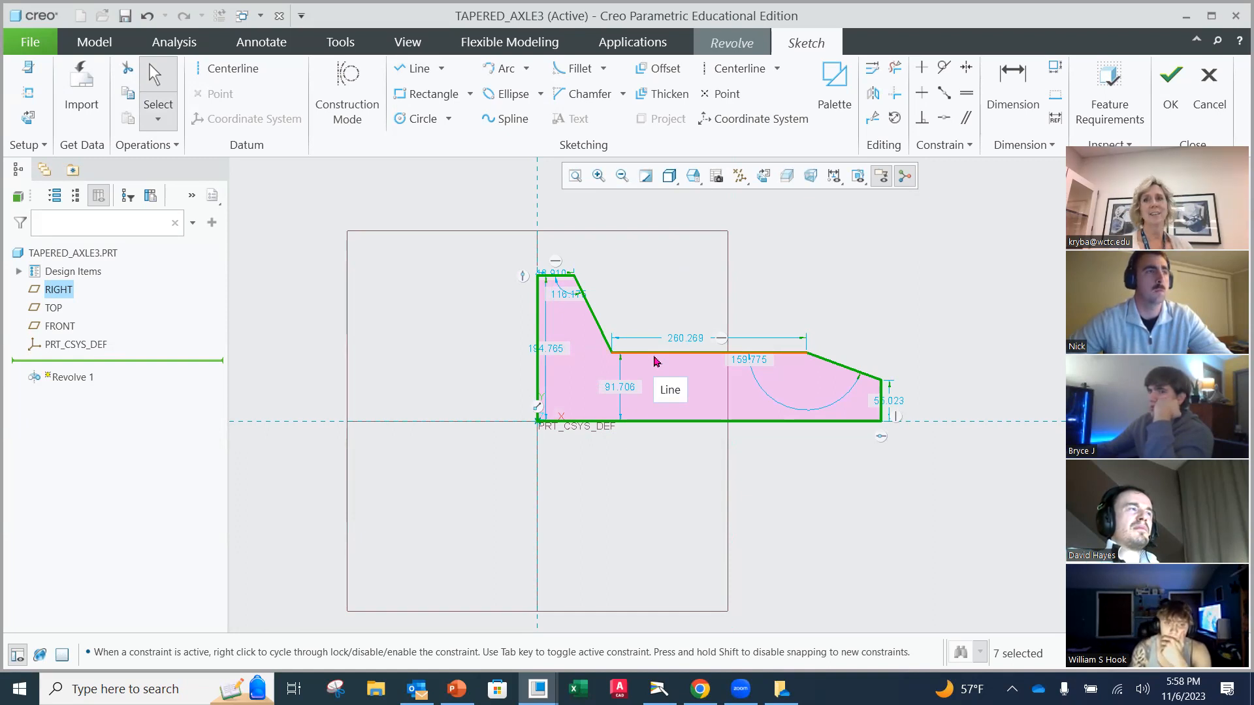
pyautogui.moveTo(482, 251)
pyautogui.mouseDown()
pyautogui.moveTo(852, 469)
pyautogui.moveTo(955, 476)
pyautogui.mouseUp()
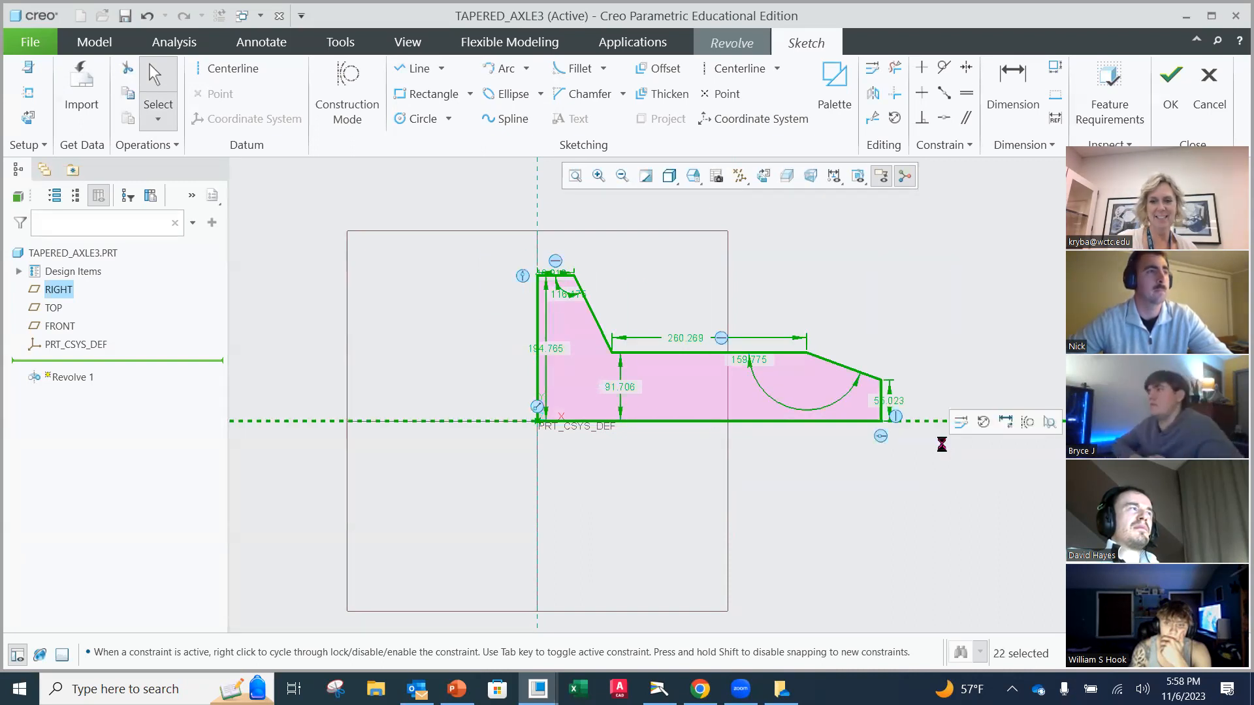
pyautogui.press('Delete')
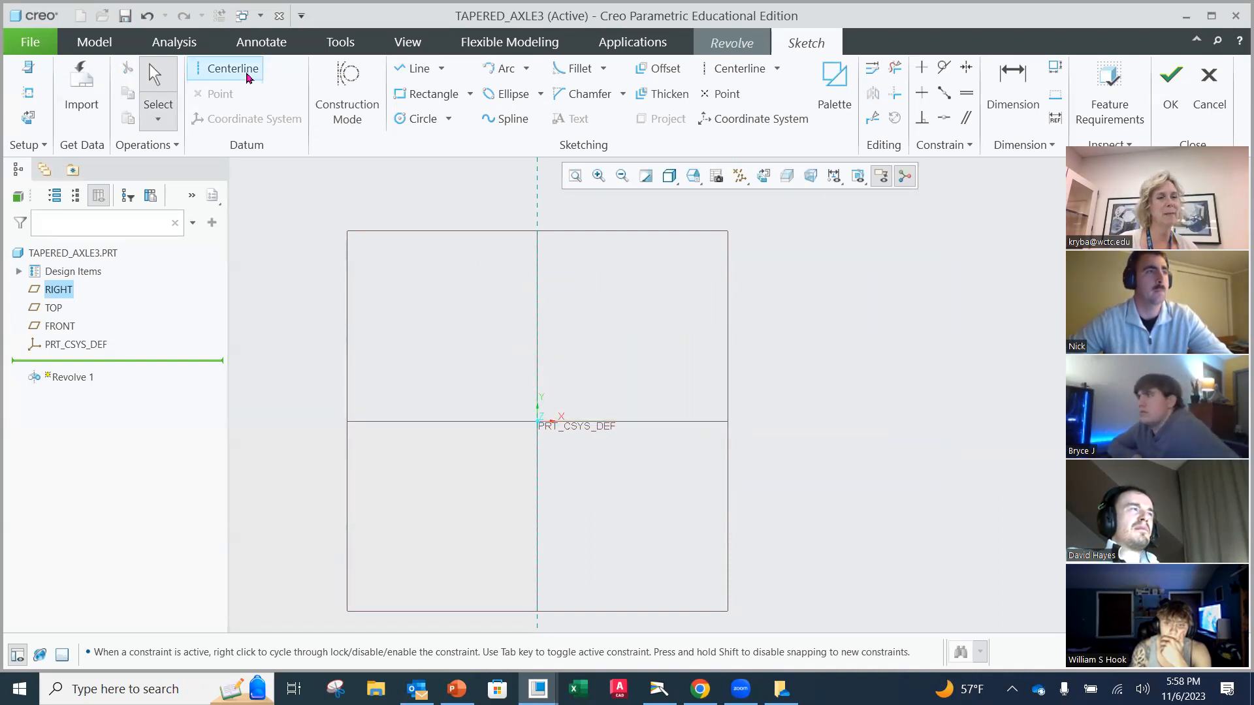
# - Place a horizontal datum centerline through the origin as the axis of revolution
pyautogui.click(243, 72)
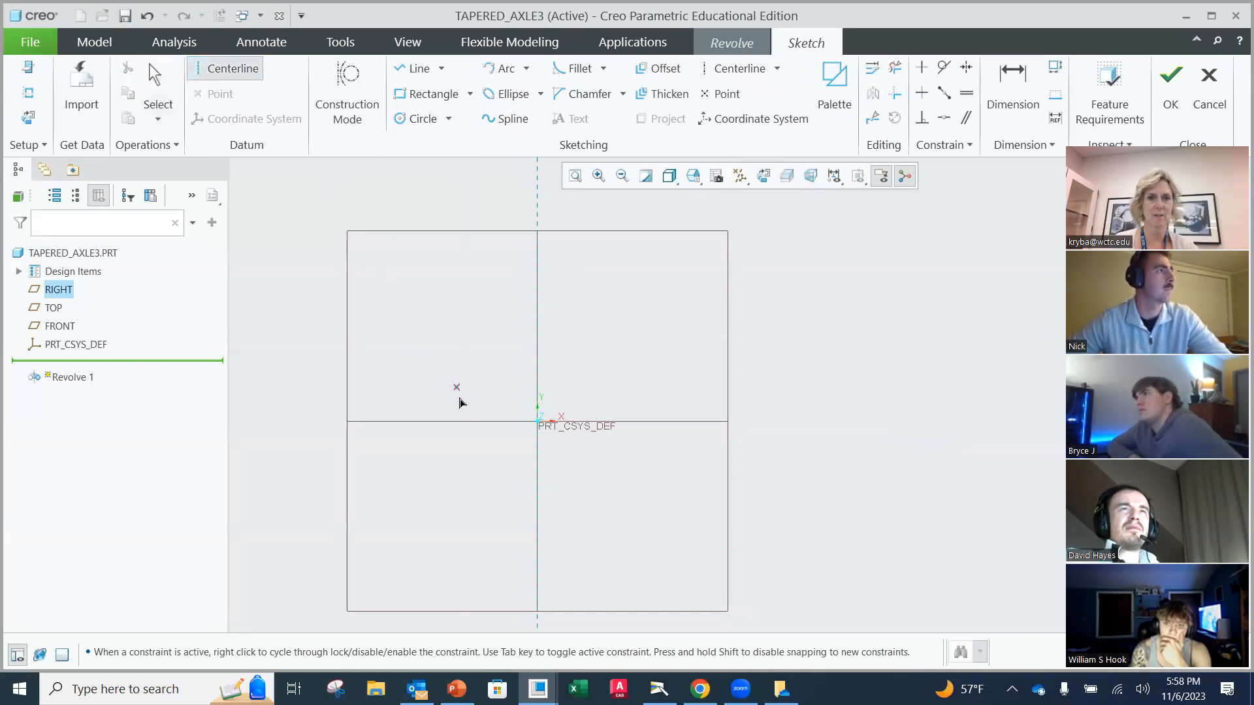
pyautogui.middleClick(453, 420)
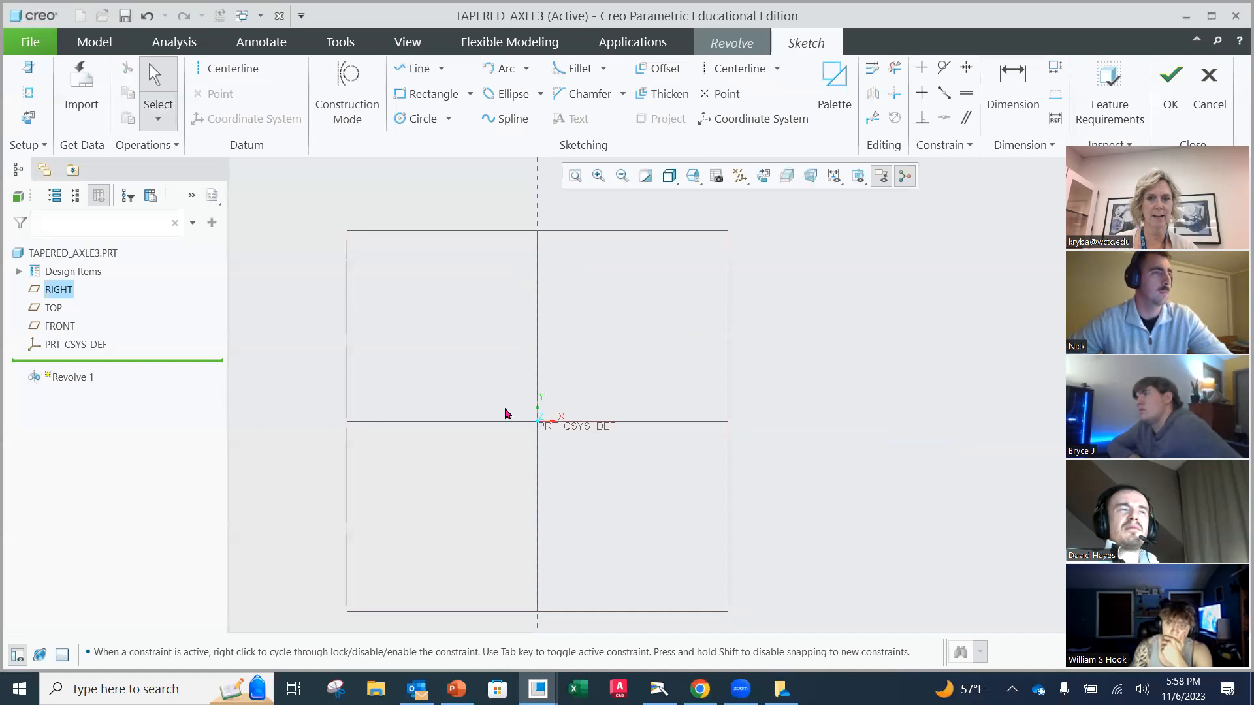
pyautogui.click(225, 69)
pyautogui.click(545, 423)
pyautogui.click(660, 431)
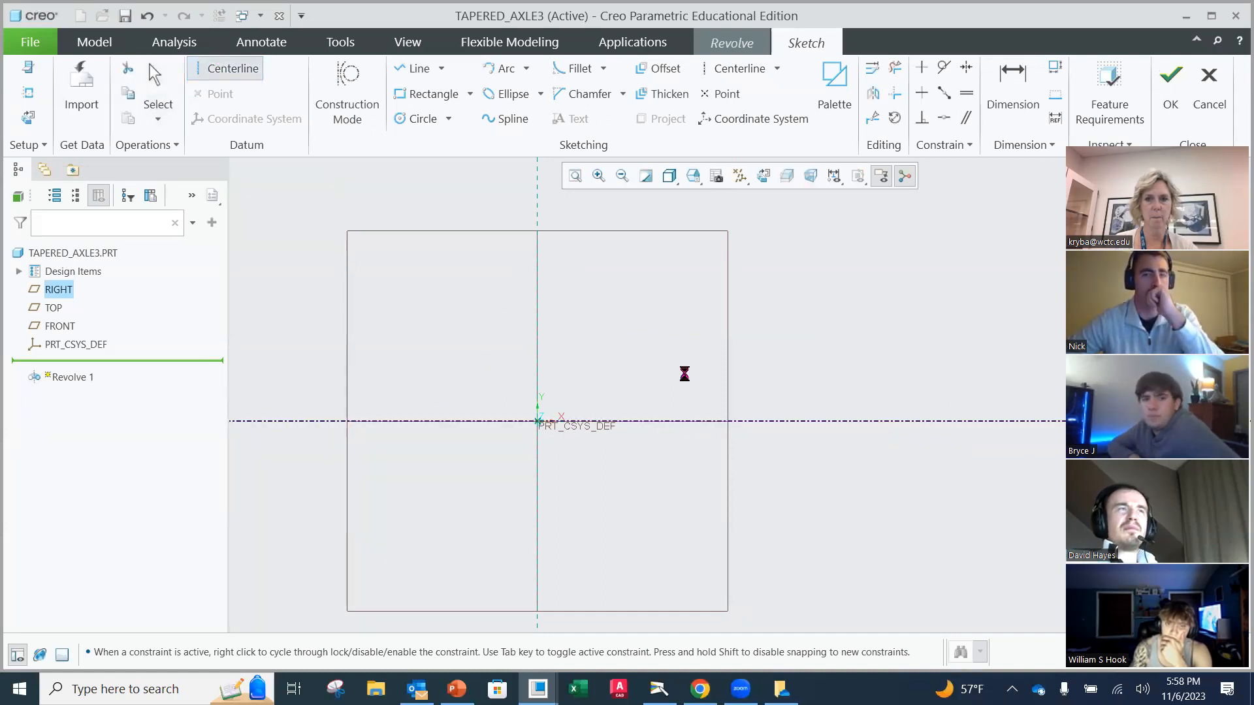
pyautogui.middleClick(686, 364)
# - Sketch the closed tapered half profile from the vertical reference onto the centerline, about 334 in major diameter with a straight shaft edge about 254 long
pyautogui.click(412, 68)
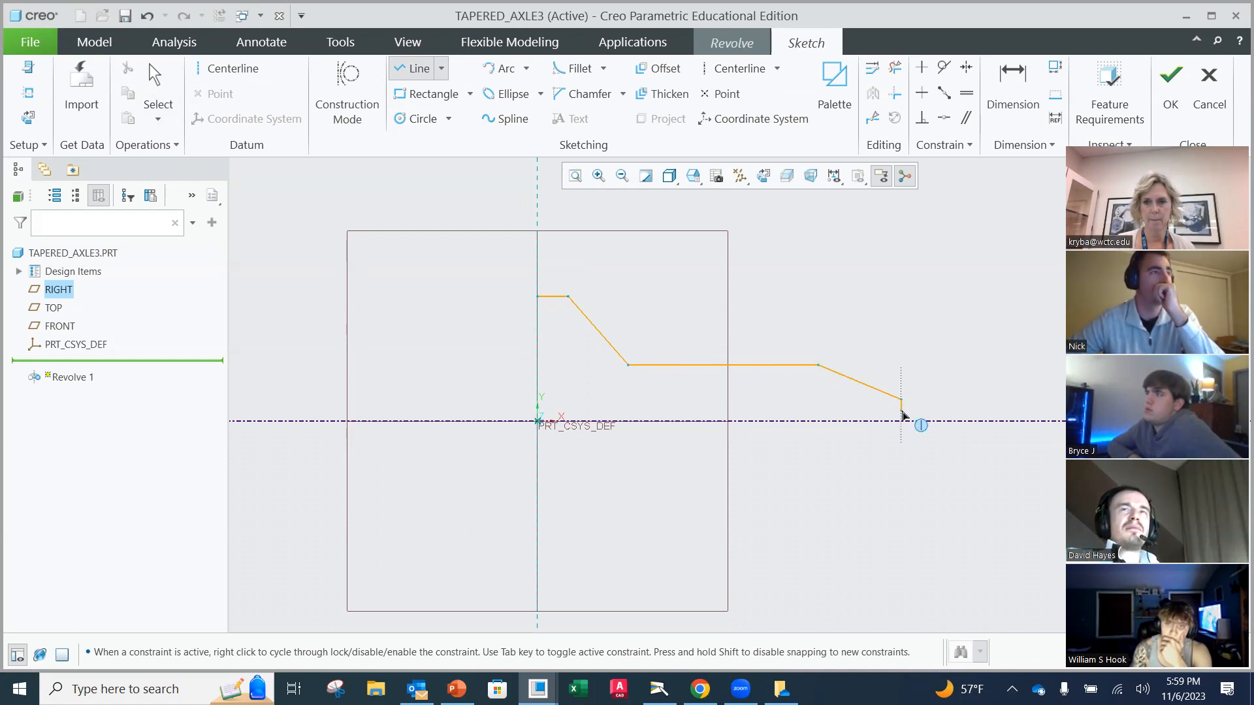
pyautogui.click(902, 421)
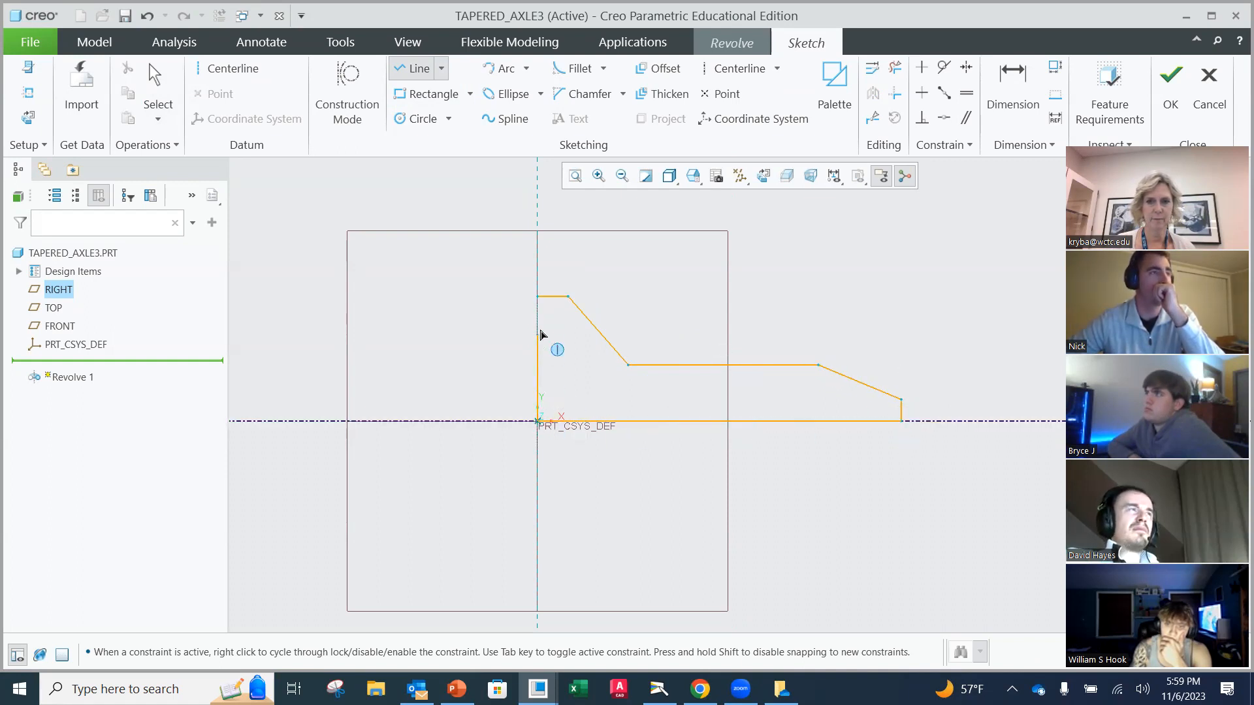
pyautogui.click(536, 297)
pyautogui.middleClick(657, 297)
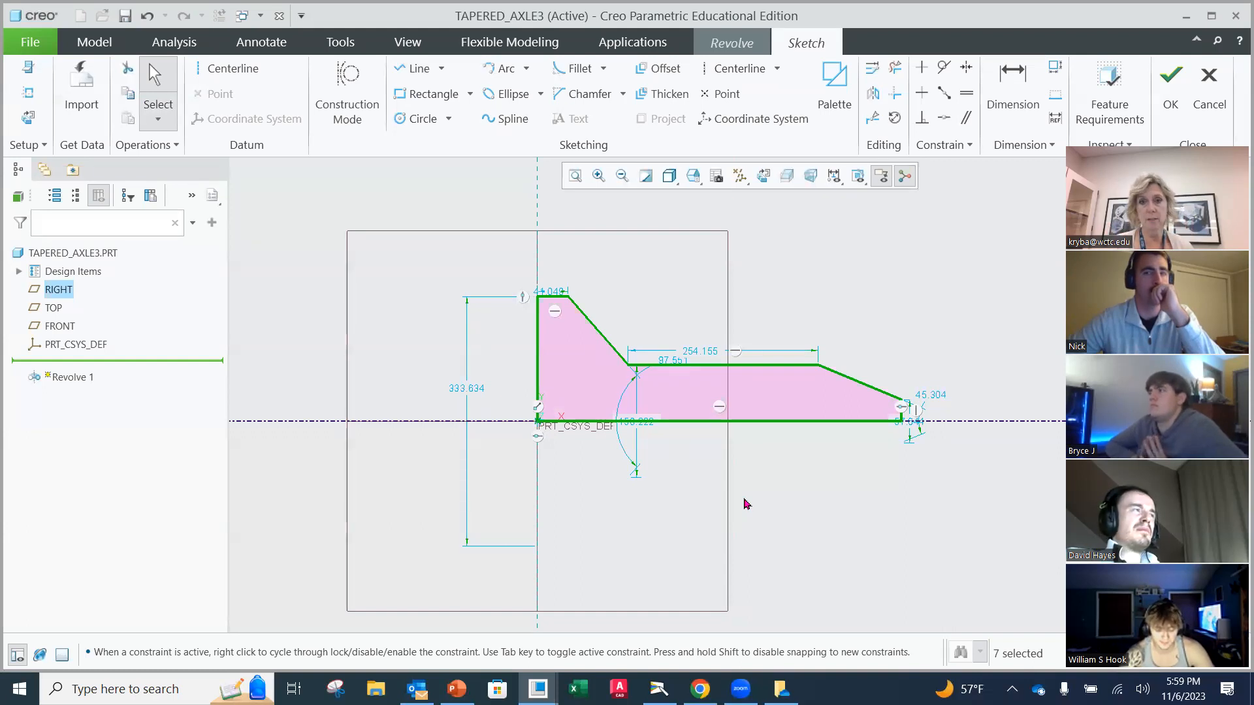
# - Set the flange's diameter to 4 inches and the length of its short upper edge to 0.5 inch
pyautogui.doubleClick(476, 389)
pyautogui.write('4')
pyautogui.press('Return')
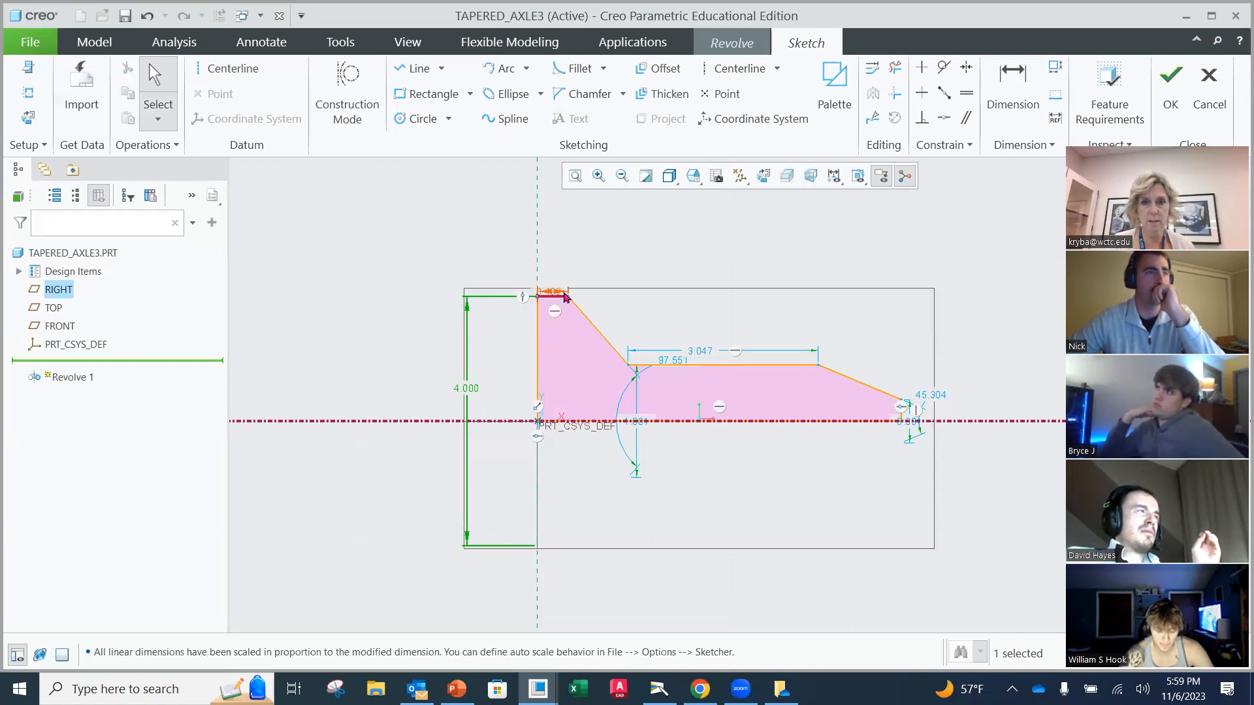
pyautogui.moveTo(552, 291); pyautogui.dragTo(494, 258)
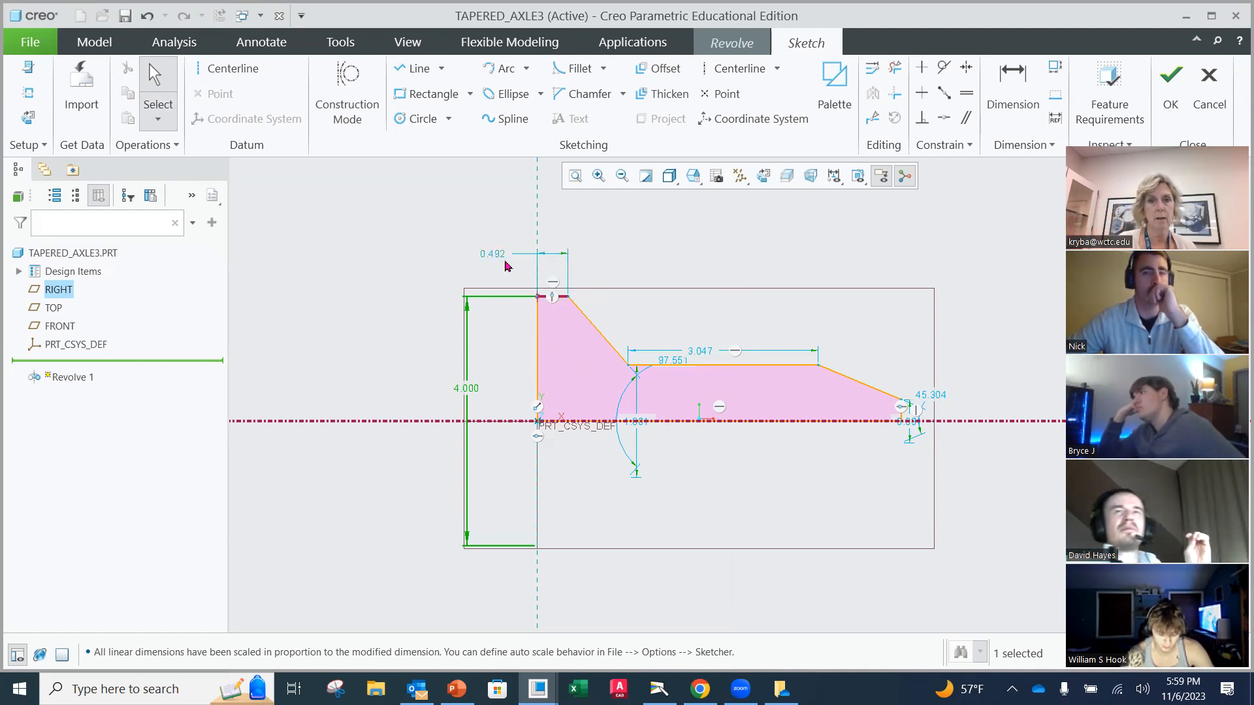
pyautogui.doubleClick(498, 255)
pyautogui.write('0.5')
pyautogui.press('Return')
# - Set the length of the straight horizontal shaft edge to 3 inches
pyautogui.moveTo(701, 352); pyautogui.dragTo(700, 324)
pyautogui.doubleClick(701, 325)
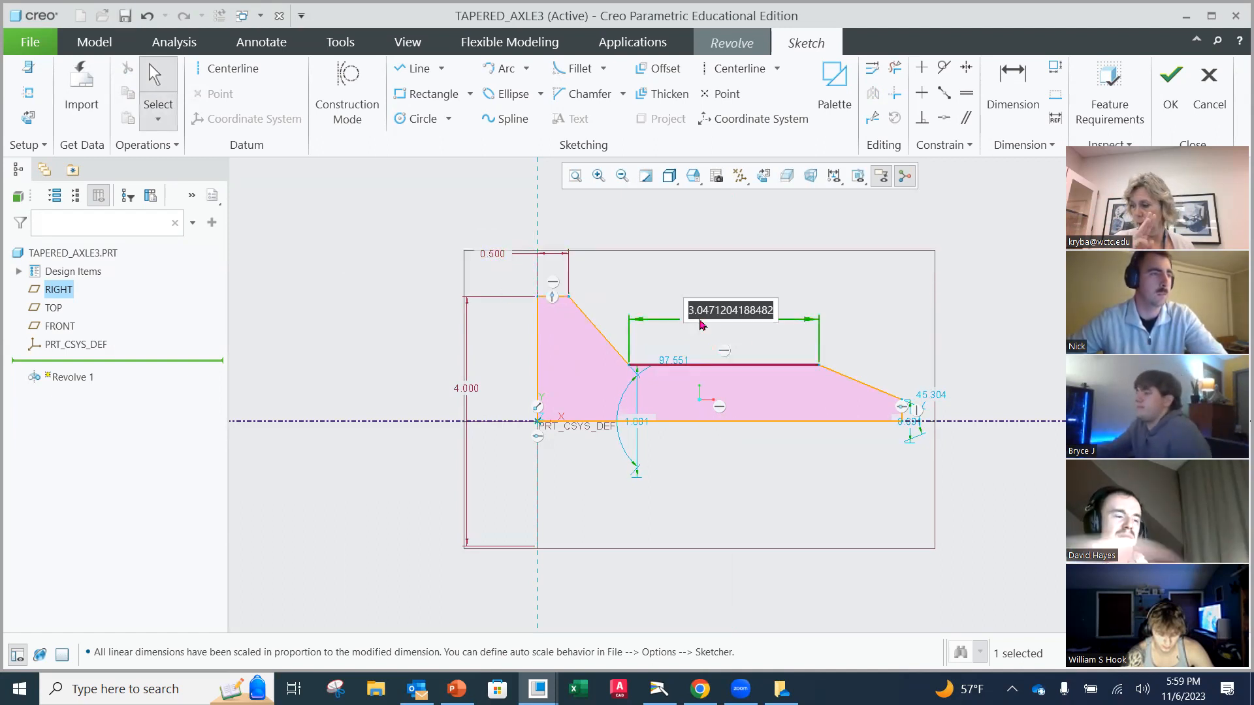
pyautogui.write('3')
pyautogui.press('Return')
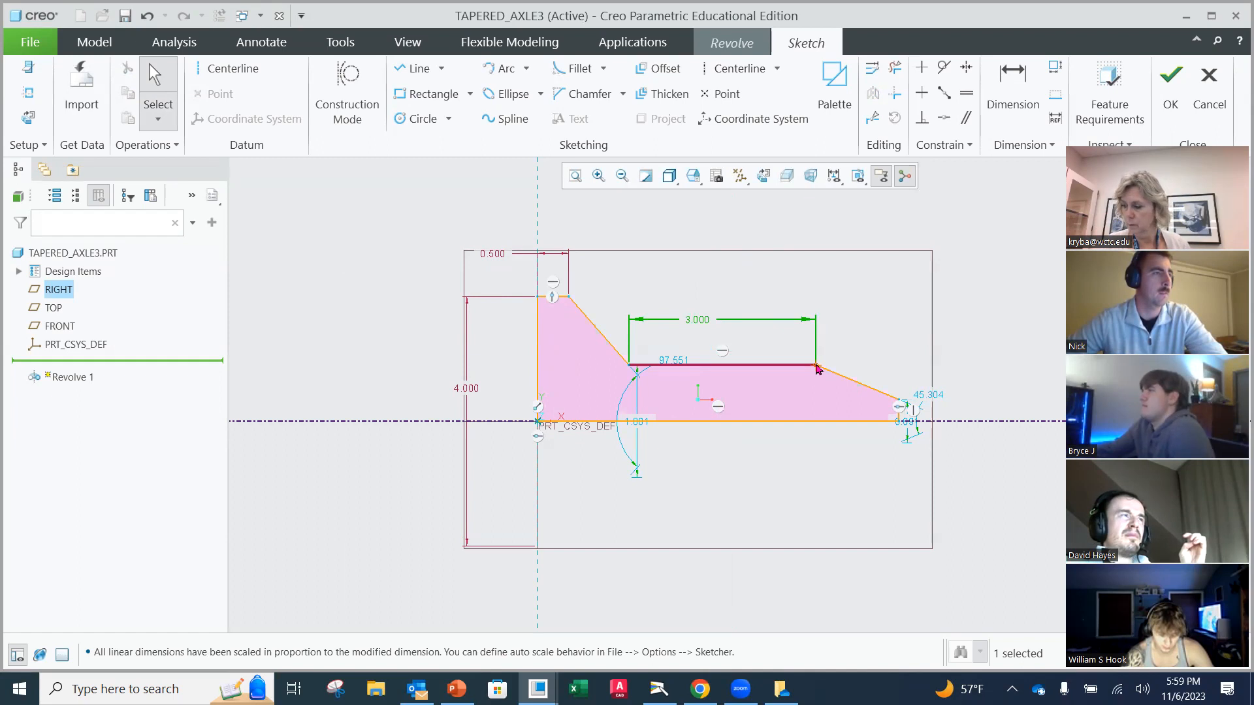
# - Dimension the distance from the flange's vertical edge to the far end of the straight shaft edge as 4 inches
pyautogui.click(539, 329)
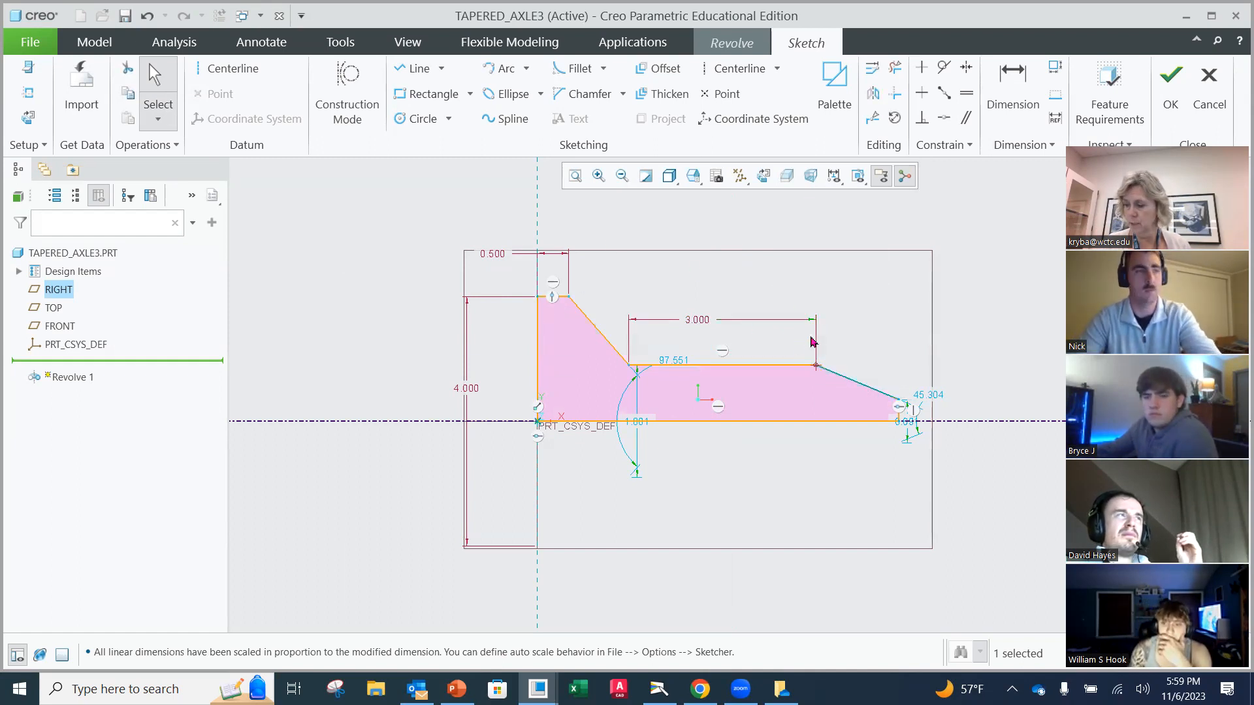
pyautogui.click(815, 368)
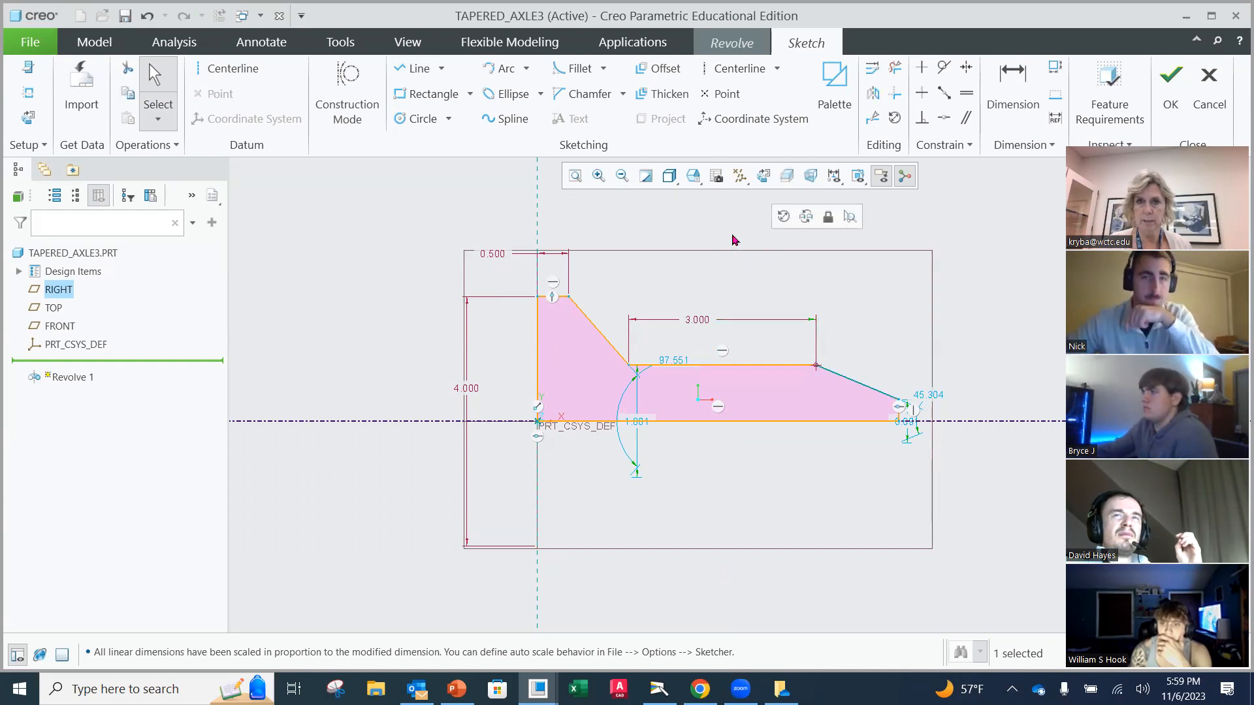
pyautogui.click(736, 272)
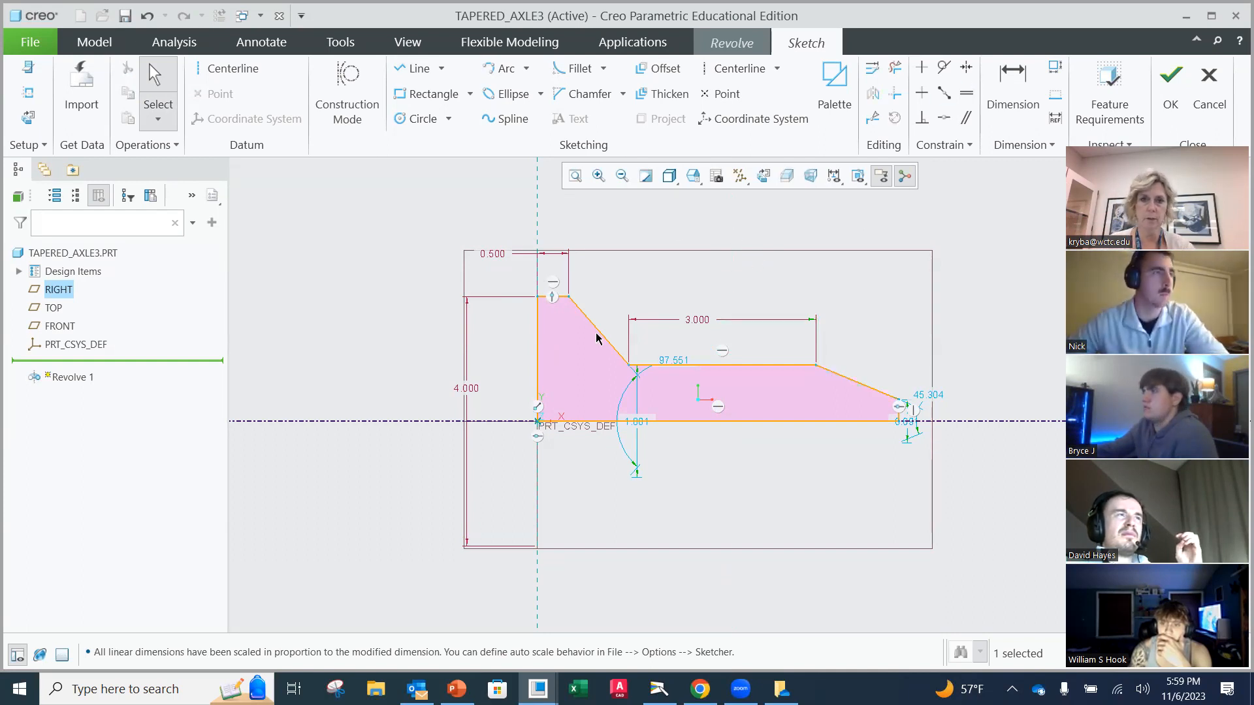
pyautogui.press('d')
pyautogui.click(538, 356)
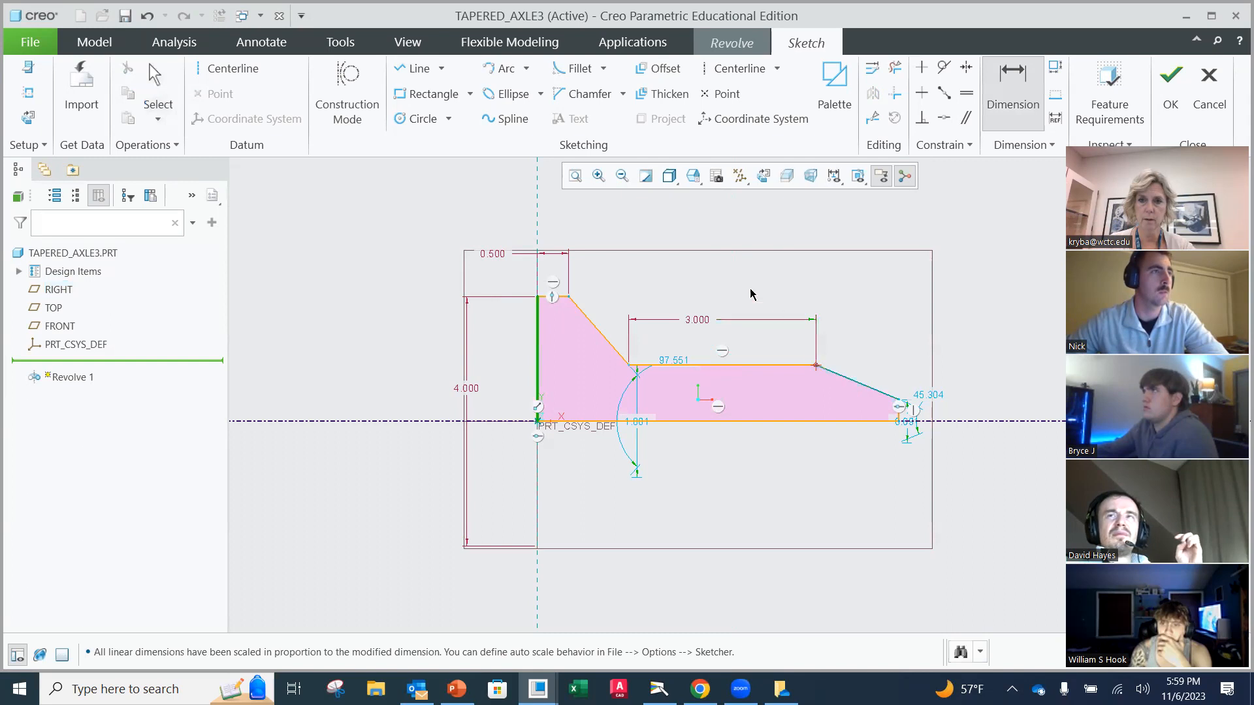
pyautogui.middleClick(669, 224)
pyautogui.write('4')
pyautogui.press('Return')
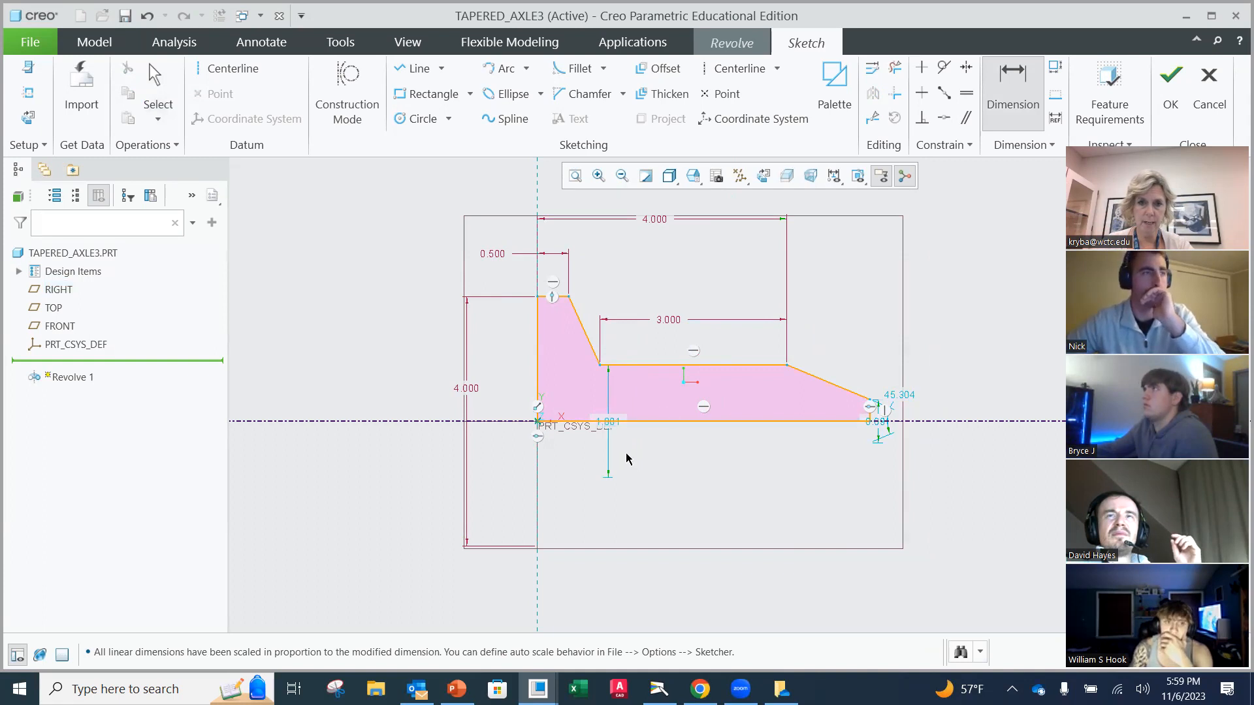
# - Set the straight shaft's diameter to 1.5 inches and place its dimension clear of the profile beside the flange
pyautogui.middleClick(1026, 300)
pyautogui.moveTo(608, 422); pyautogui.dragTo(502, 384)
pyautogui.doubleClick(502, 384)
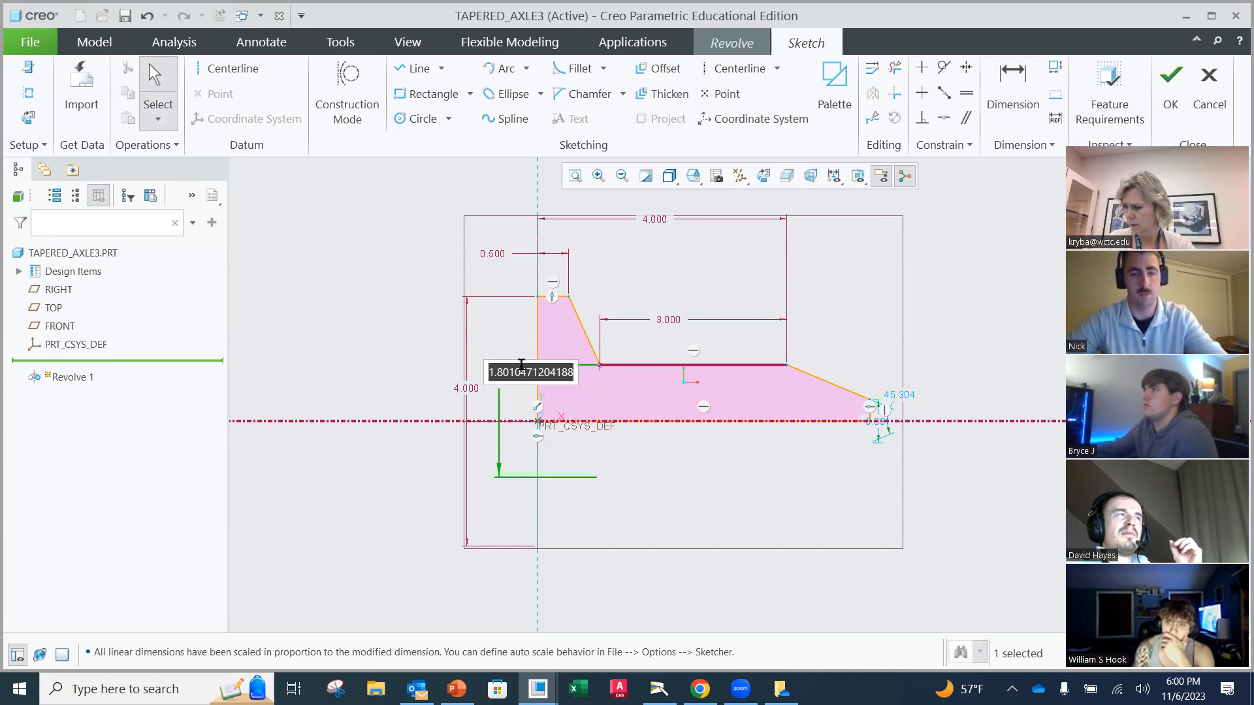
pyautogui.write('1.5')
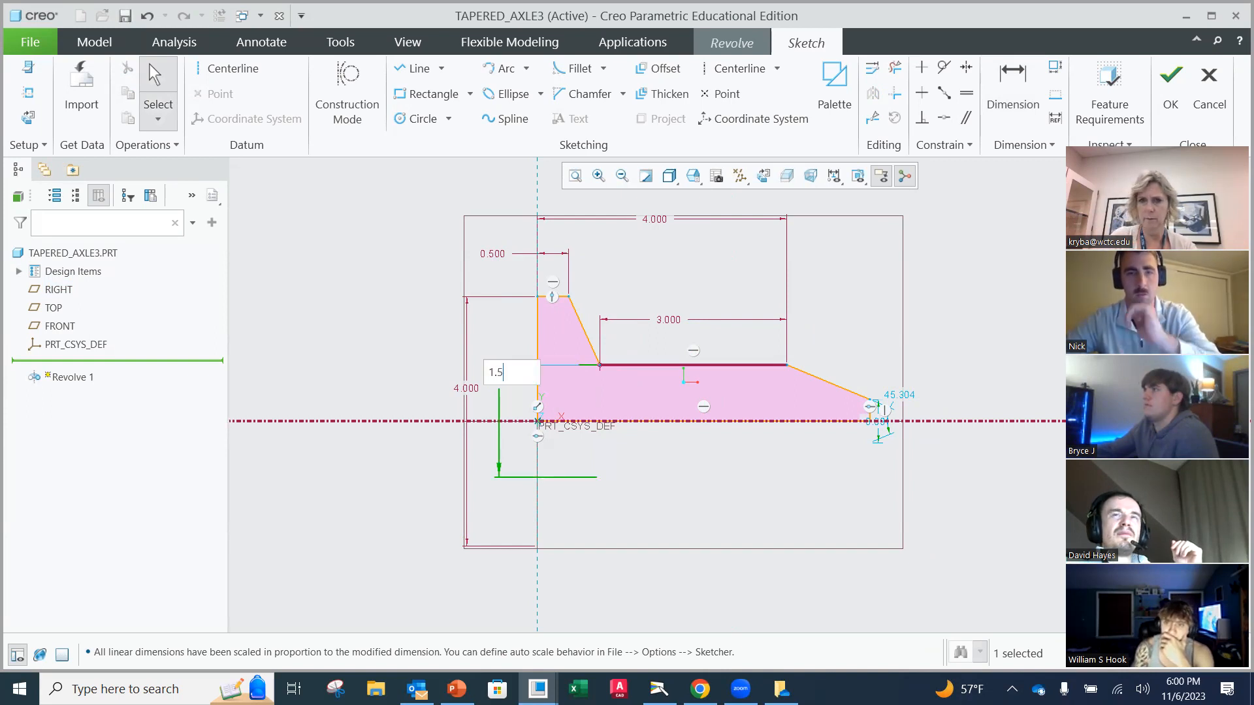
pyautogui.press('Return')
pyautogui.moveTo(499, 389); pyautogui.dragTo(504, 401)
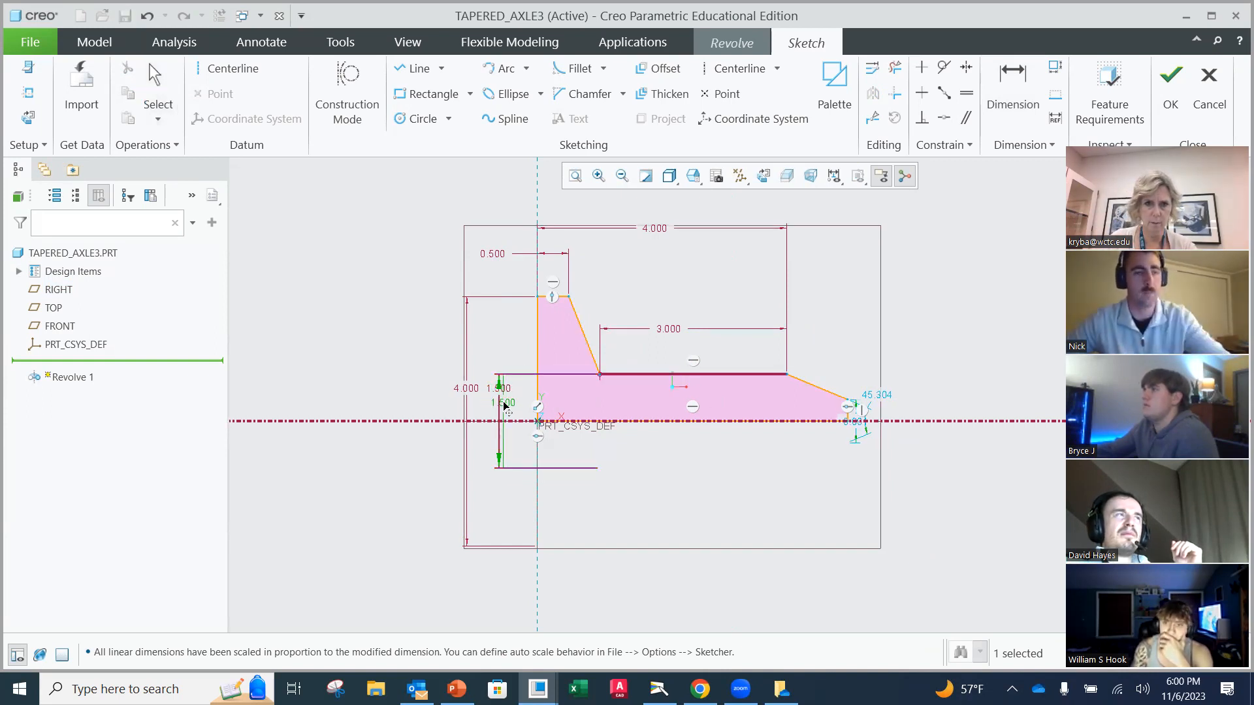
# - Move the tapered end's diameter dimension beyond the shaft tip and set it to 1 inch
pyautogui.scroll(6, 862, 418)
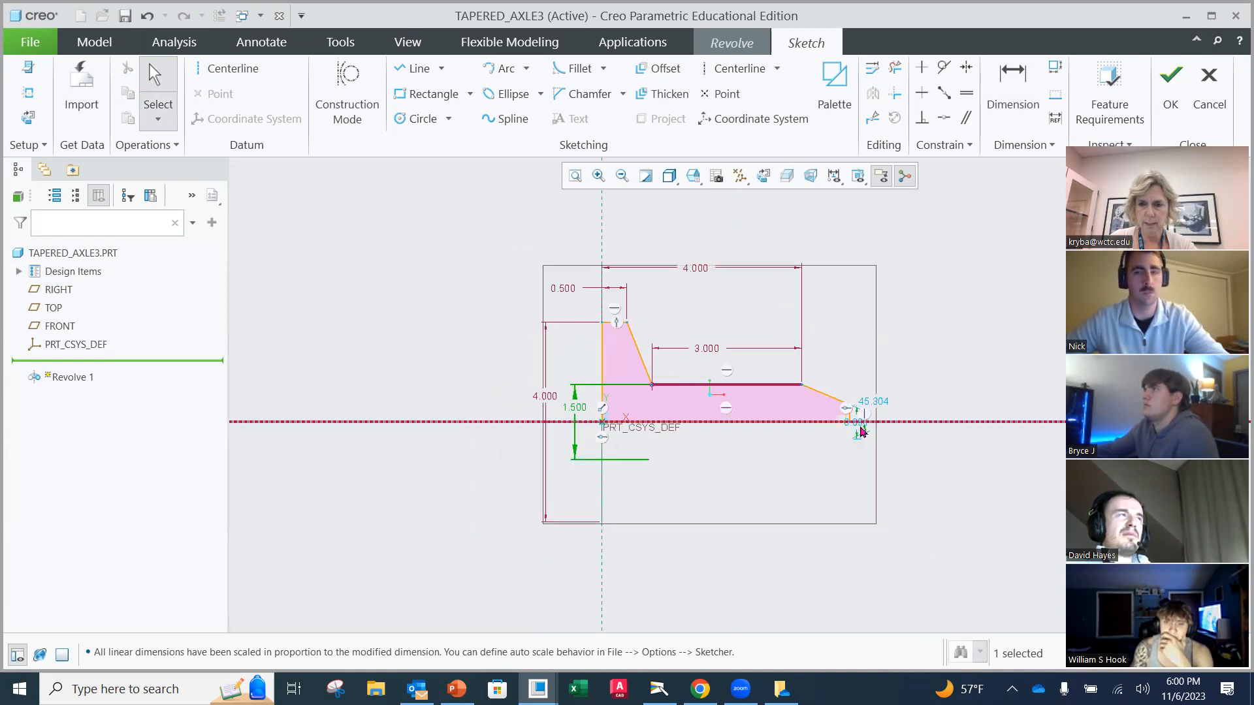
pyautogui.moveTo(849, 414); pyautogui.dragTo(993, 378)
pyautogui.doubleClick(994, 390)
pyautogui.write('1')
pyautogui.press('Return')
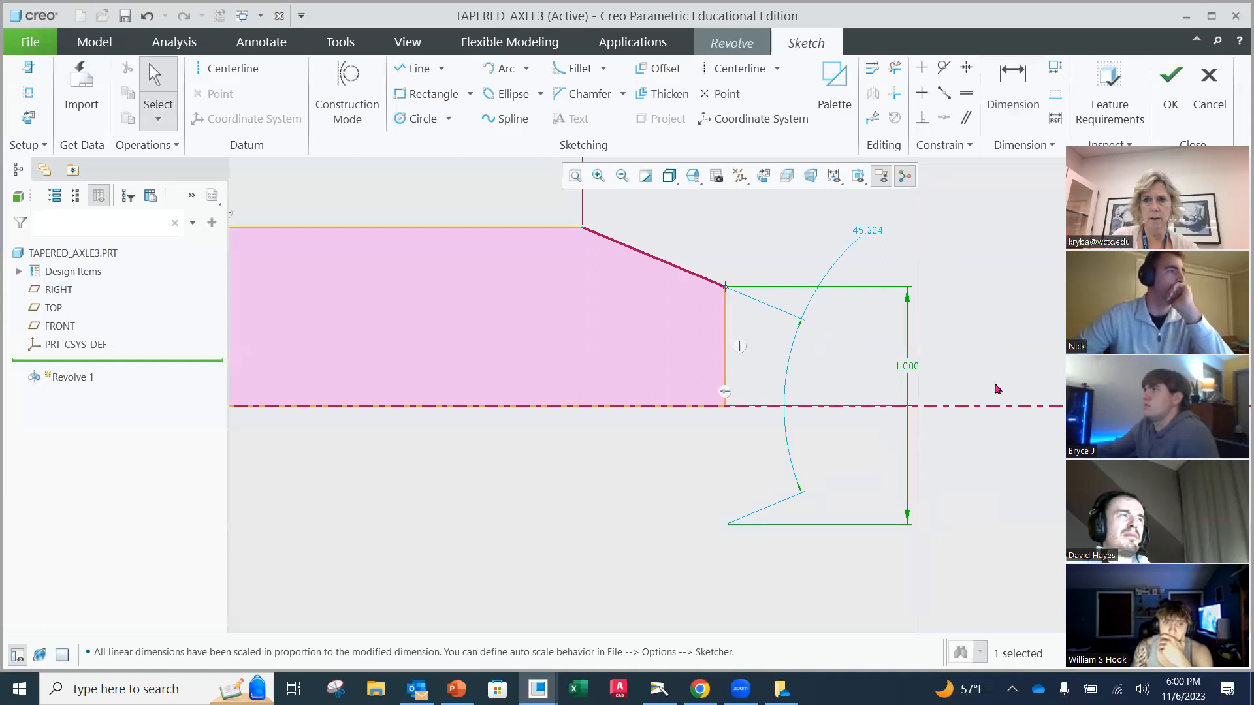
pyautogui.scroll(-3, 714, 423)
pyautogui.scroll(-1, 548, 360)
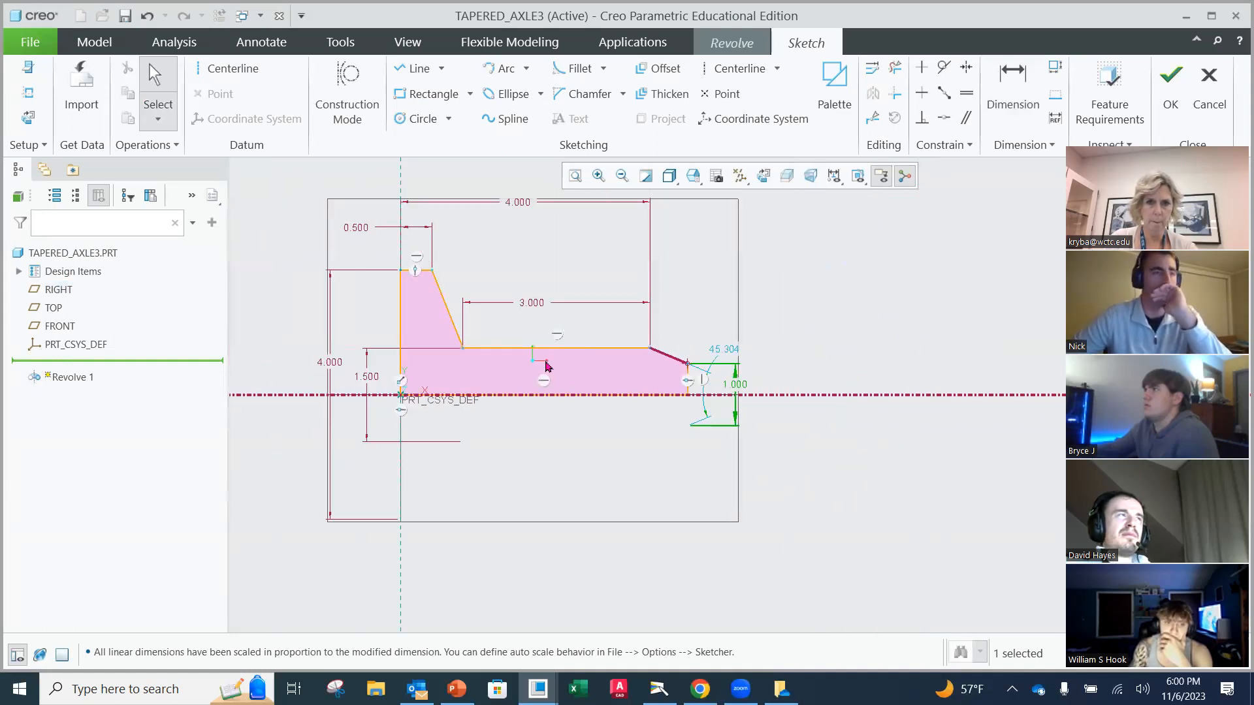
# - Dimension the tapered end's horizontal length as 1 inch and move the dimension text outside its extension lines
pyautogui.keyDown('shift'); pyautogui.moveTo(580, 275); pyautogui.dragTo(581, 356, button='middle'); pyautogui.keyUp('shift')
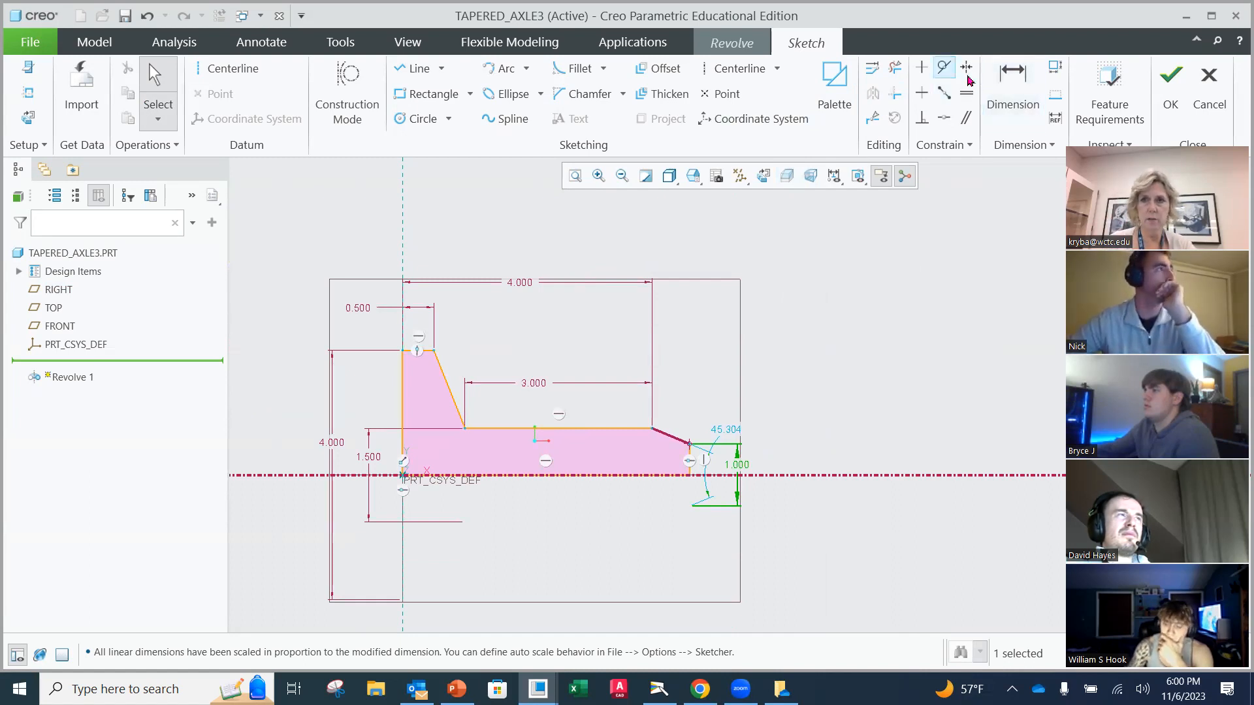
pyautogui.click(1013, 85)
pyautogui.click(688, 443)
pyautogui.middleClick(683, 385)
pyautogui.write('1')
pyautogui.press('Return')
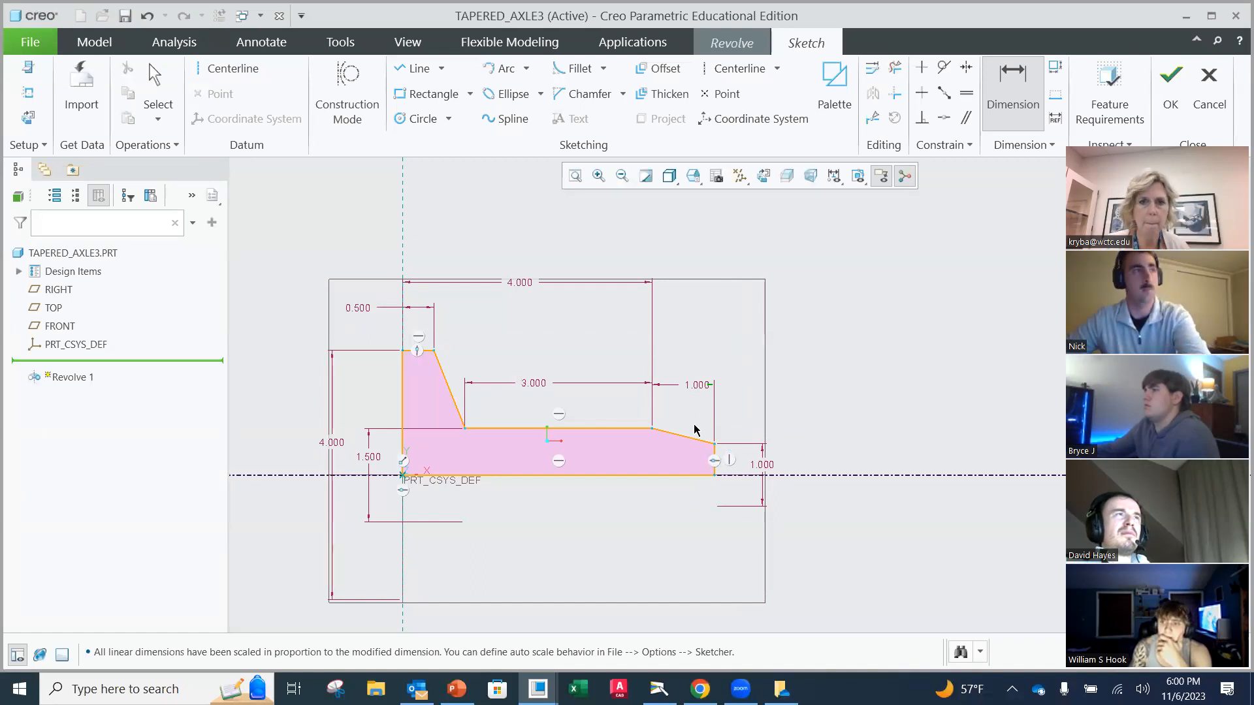
pyautogui.middleClick(696, 384)
pyautogui.moveTo(698, 385); pyautogui.dragTo(751, 385)
# - Check the half profile against the revolve's feature requirements
pyautogui.click(1110, 85)
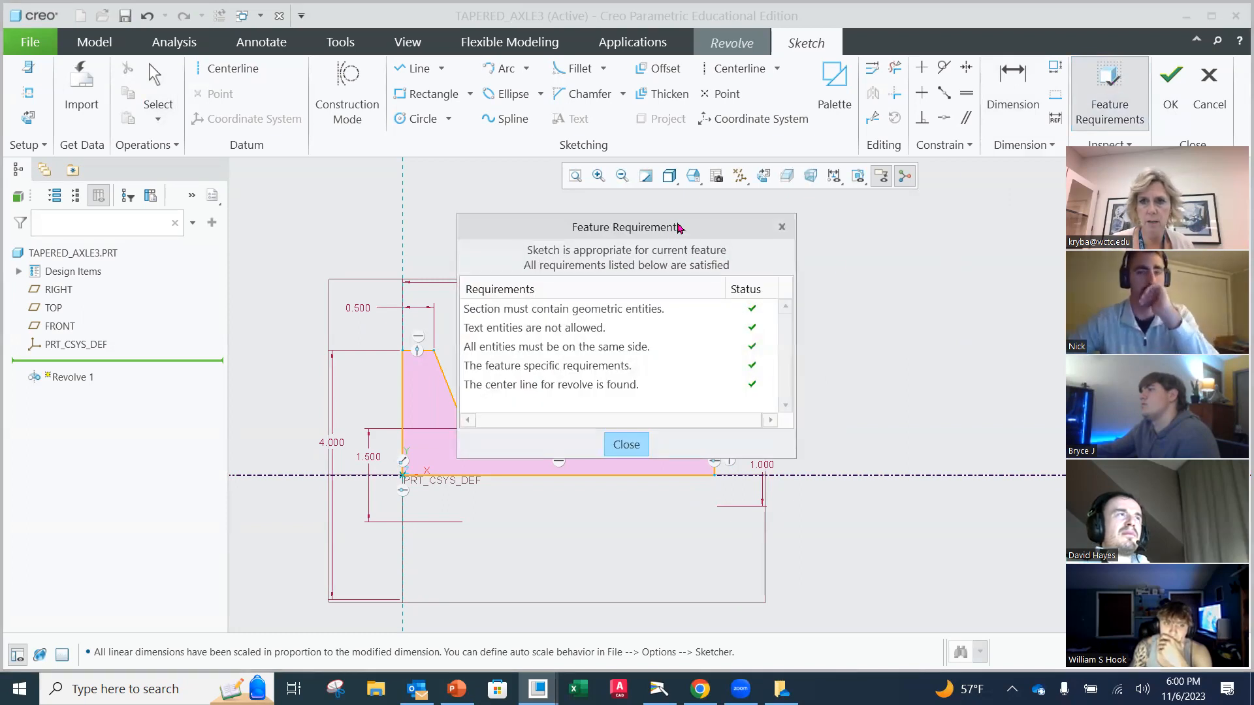
pyautogui.moveTo(679, 228); pyautogui.dragTo(914, 188)
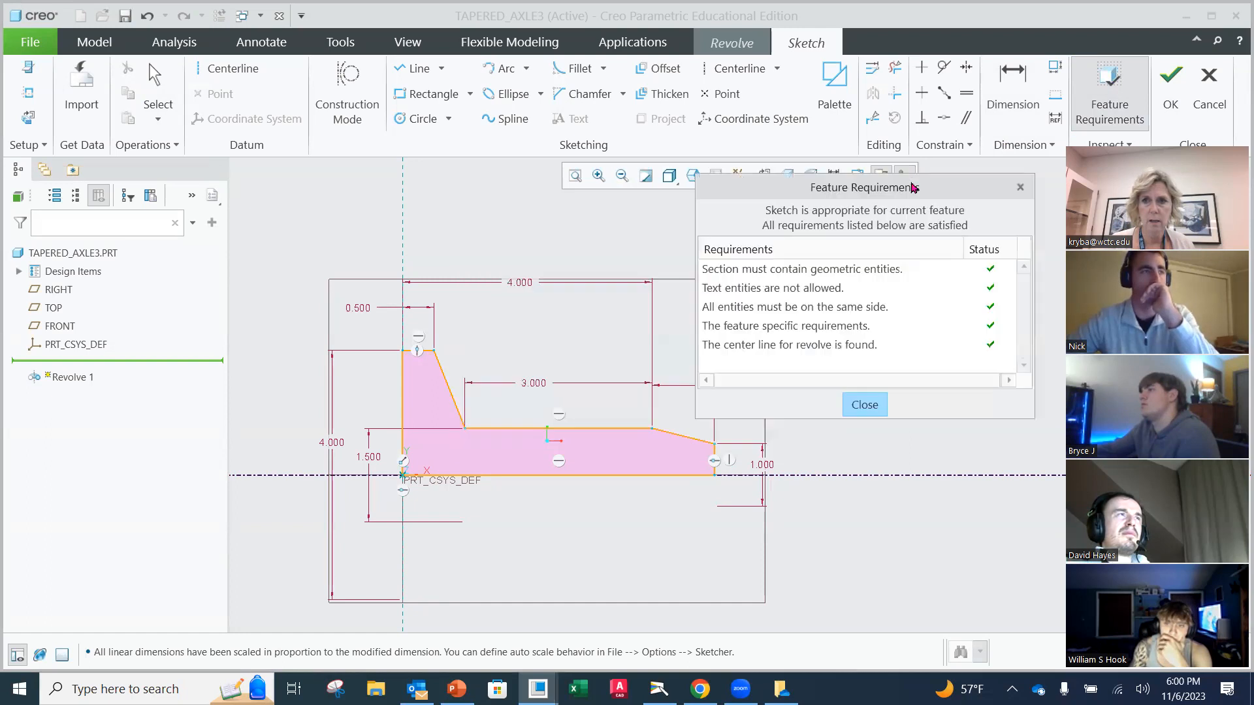
pyautogui.click(860, 406)
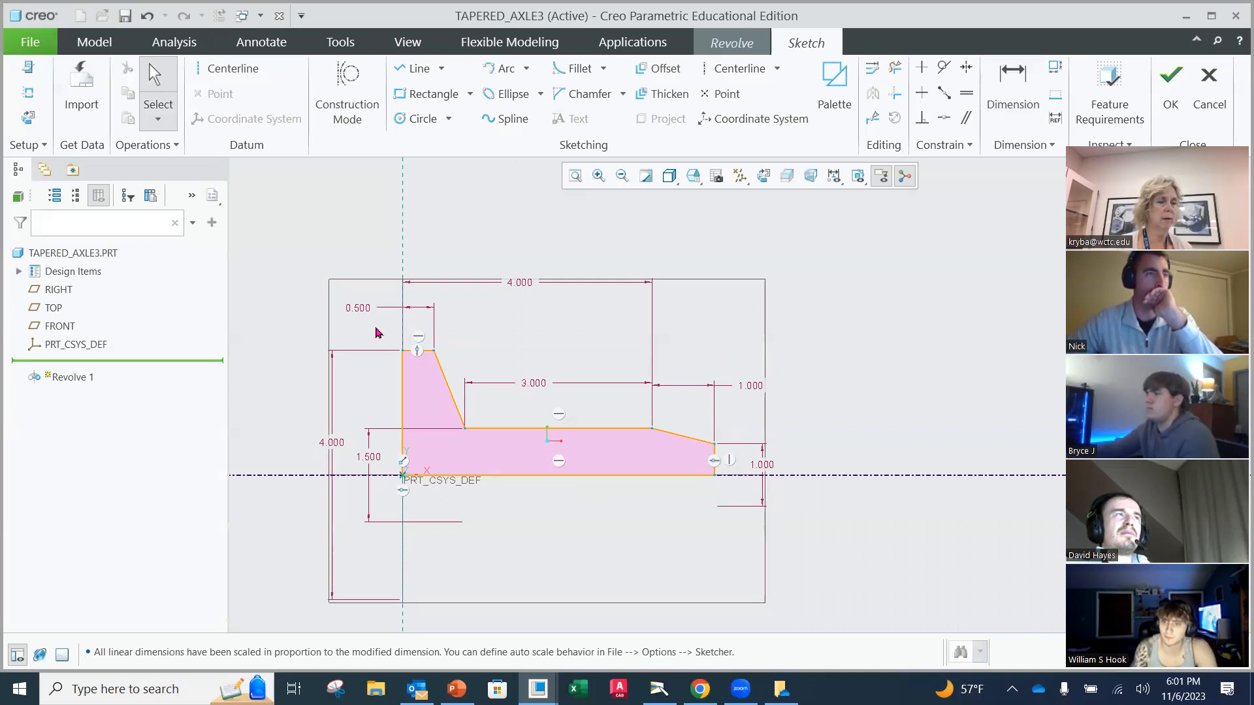
# - Mirror the whole half profile about the vertical reference at the flange's edge
pyautogui.moveTo(374, 327)
pyautogui.mouseDown()
pyautogui.moveTo(465, 404)
pyautogui.moveTo(793, 528)
pyautogui.mouseUp()
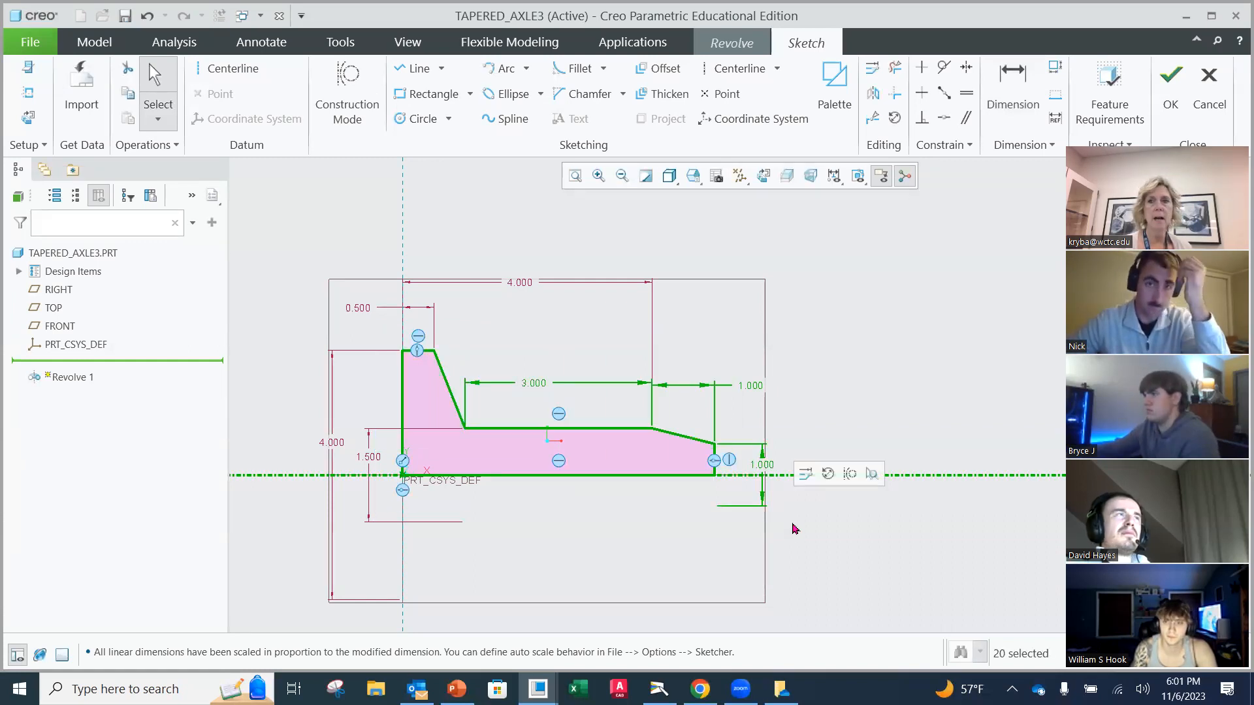
pyautogui.click(873, 96)
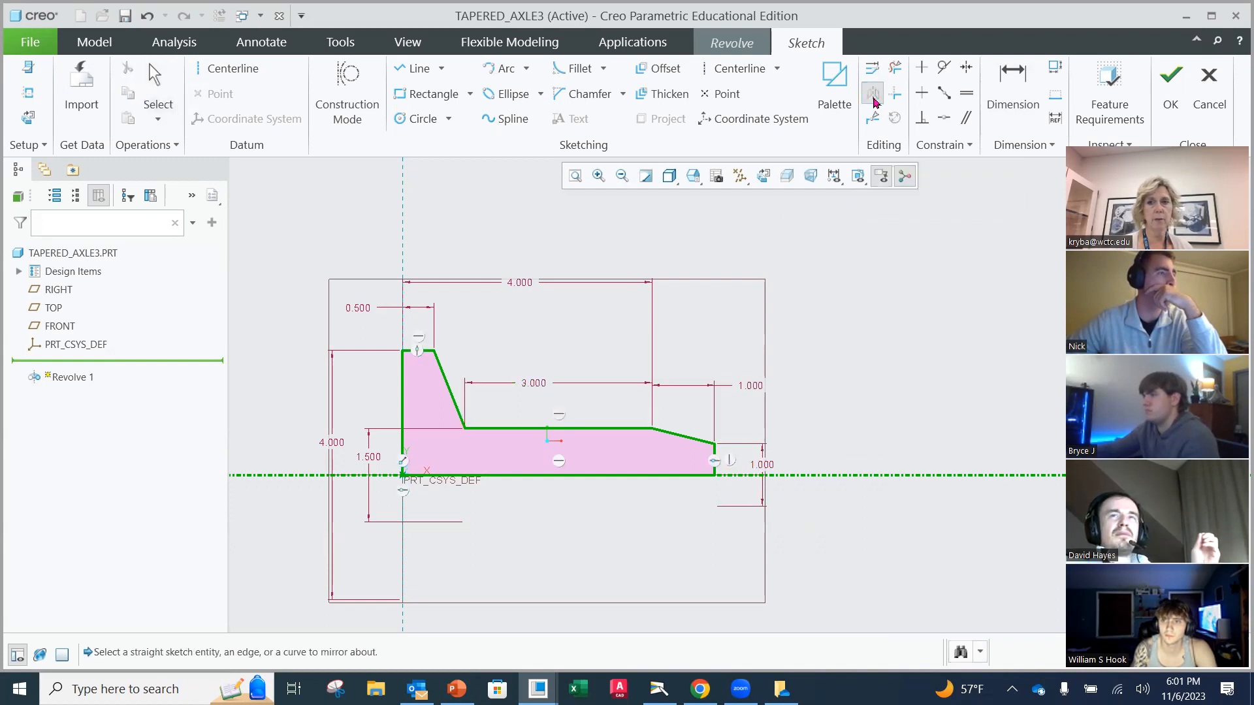
pyautogui.click(402, 249)
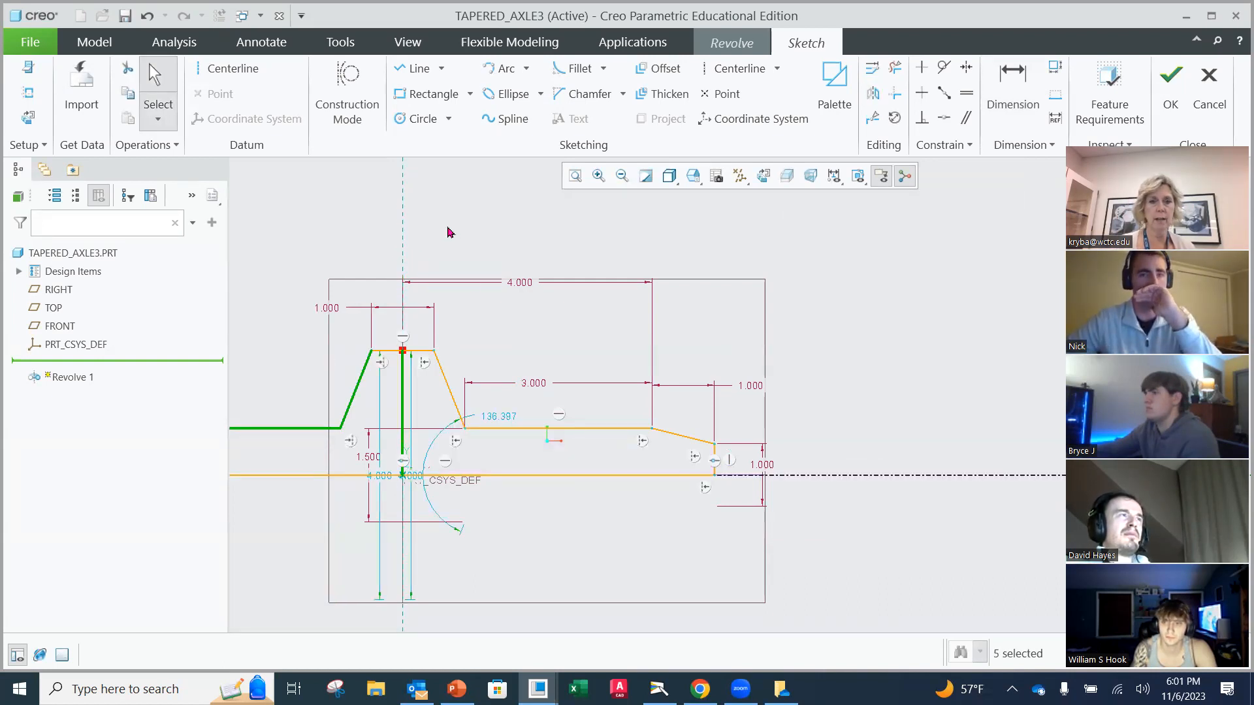
pyautogui.scroll(3, 441, 329)
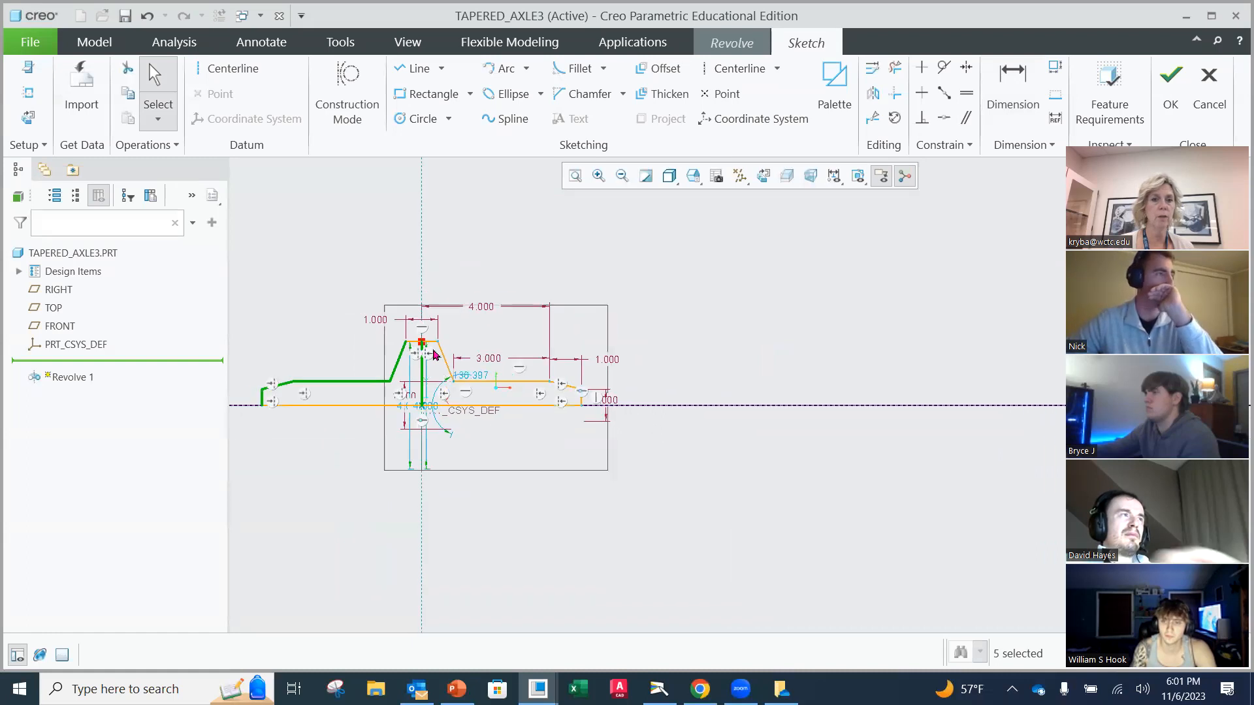
pyautogui.keyDown('shift'); pyautogui.moveTo(405, 344); pyautogui.dragTo(640, 373, button='middle'); pyautogui.keyUp('shift')
pyautogui.scroll(1, 657, 399)
pyautogui.scroll(-3, 656, 399)
pyautogui.scroll(-1, 657, 403)
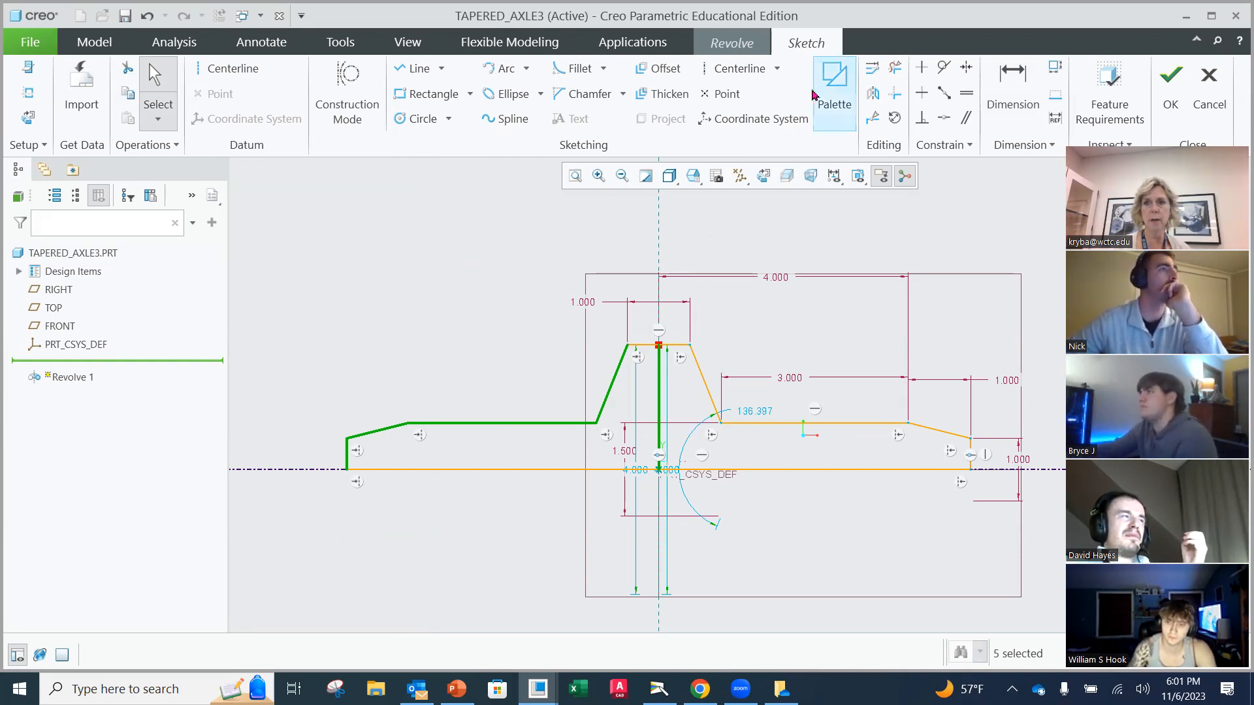
# - Trim away the overlapping vertical lines inside the flange so the section is one closed loop
pyautogui.click(895, 69)
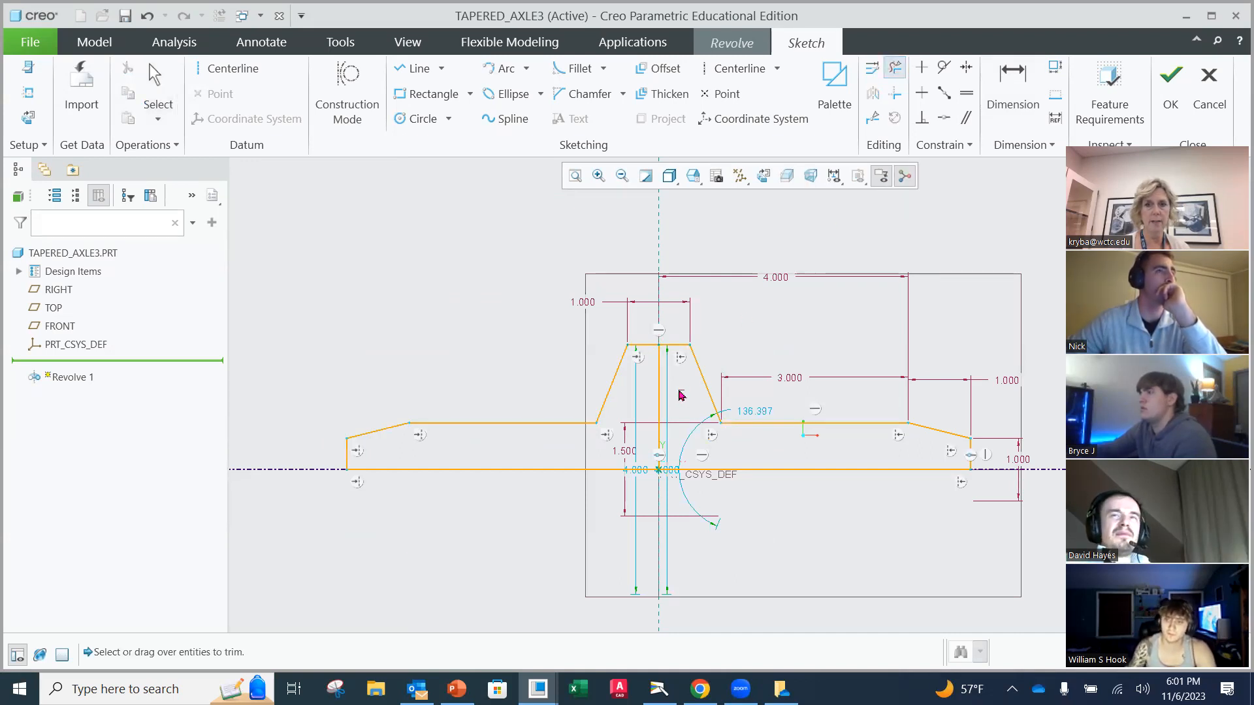
pyautogui.click(649, 408)
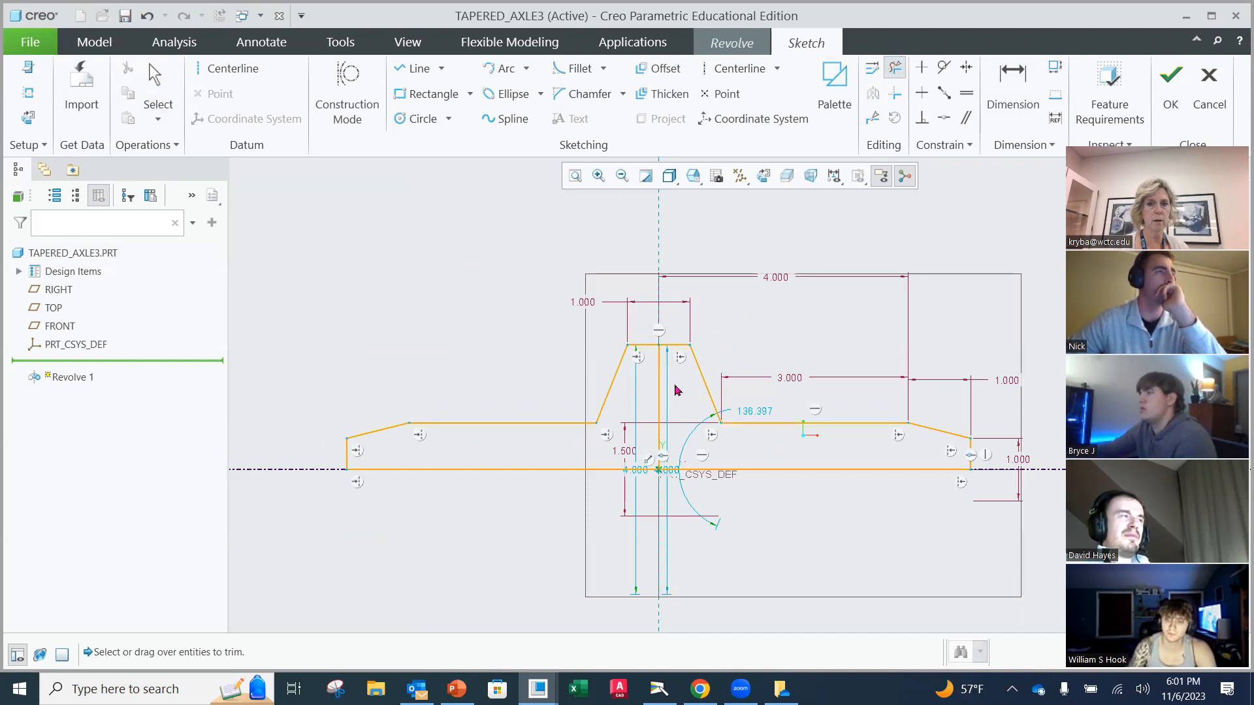
pyautogui.click(653, 392)
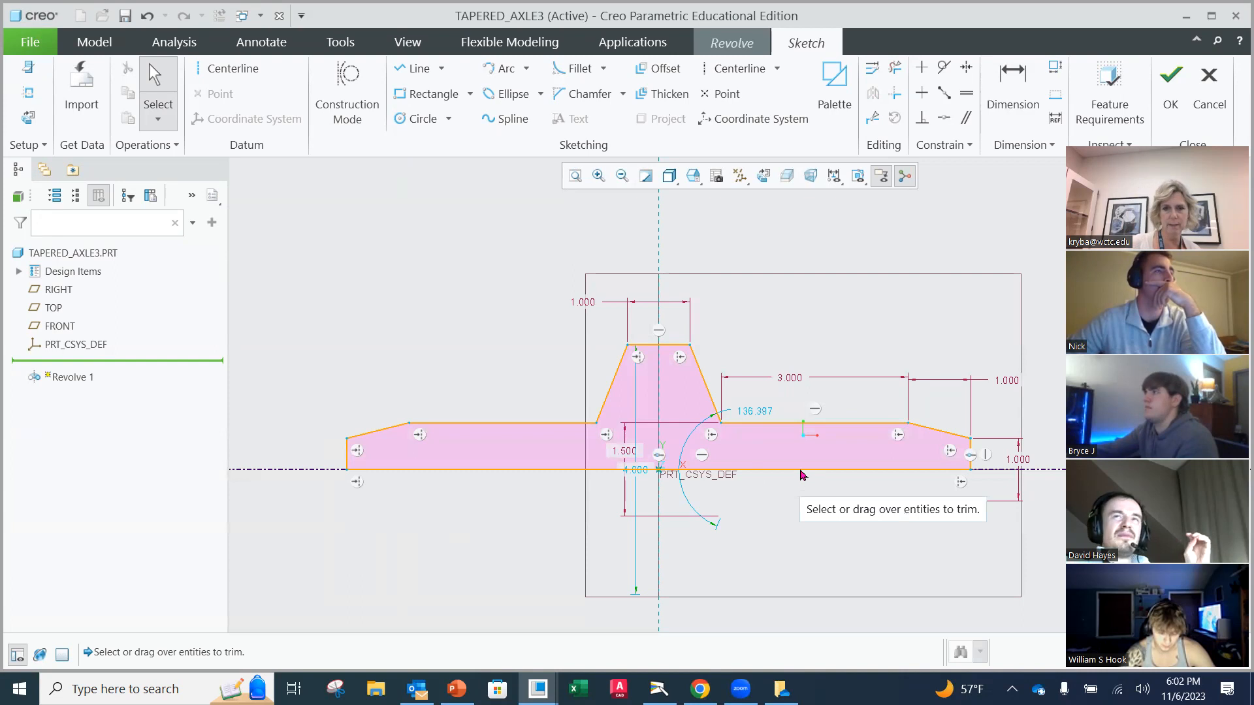
# - Move the flange's diameter dimension outside the mirrored profile and set it to 4.5 inches
pyautogui.moveTo(650, 475)
pyautogui.mouseDown()
pyautogui.moveTo(508, 399)
pyautogui.moveTo(302, 399)
pyautogui.mouseUp()
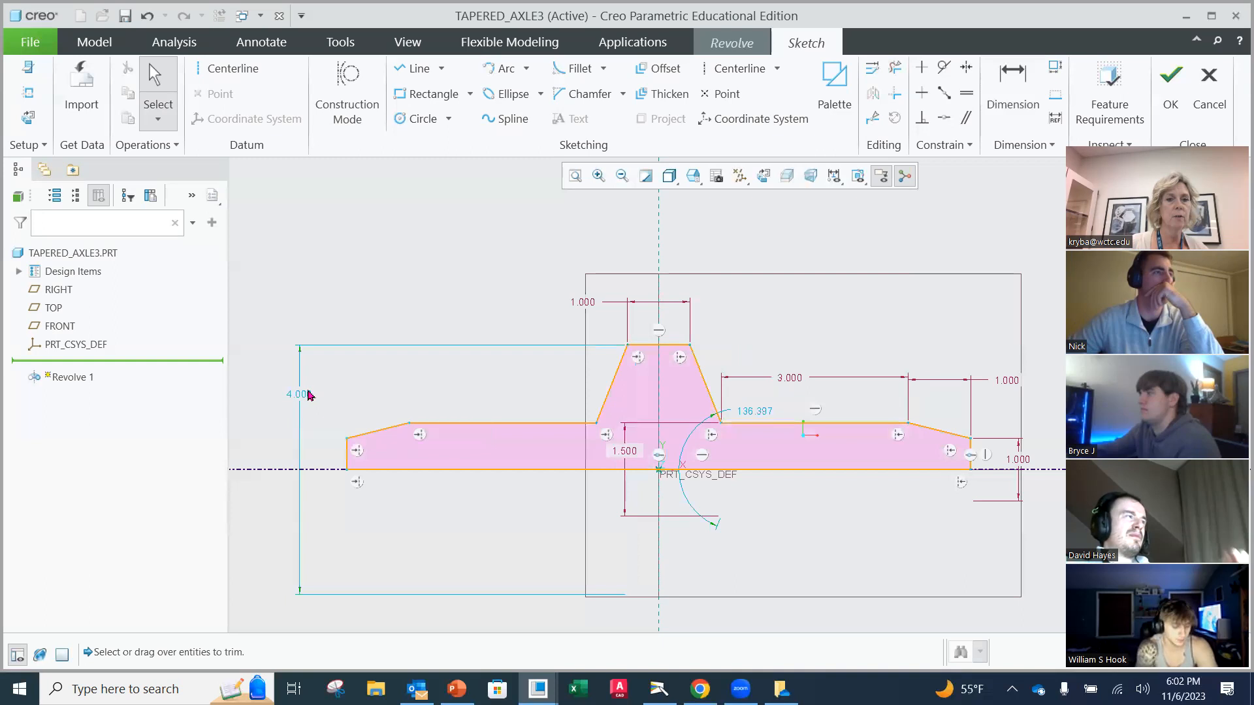
pyautogui.doubleClick(307, 395)
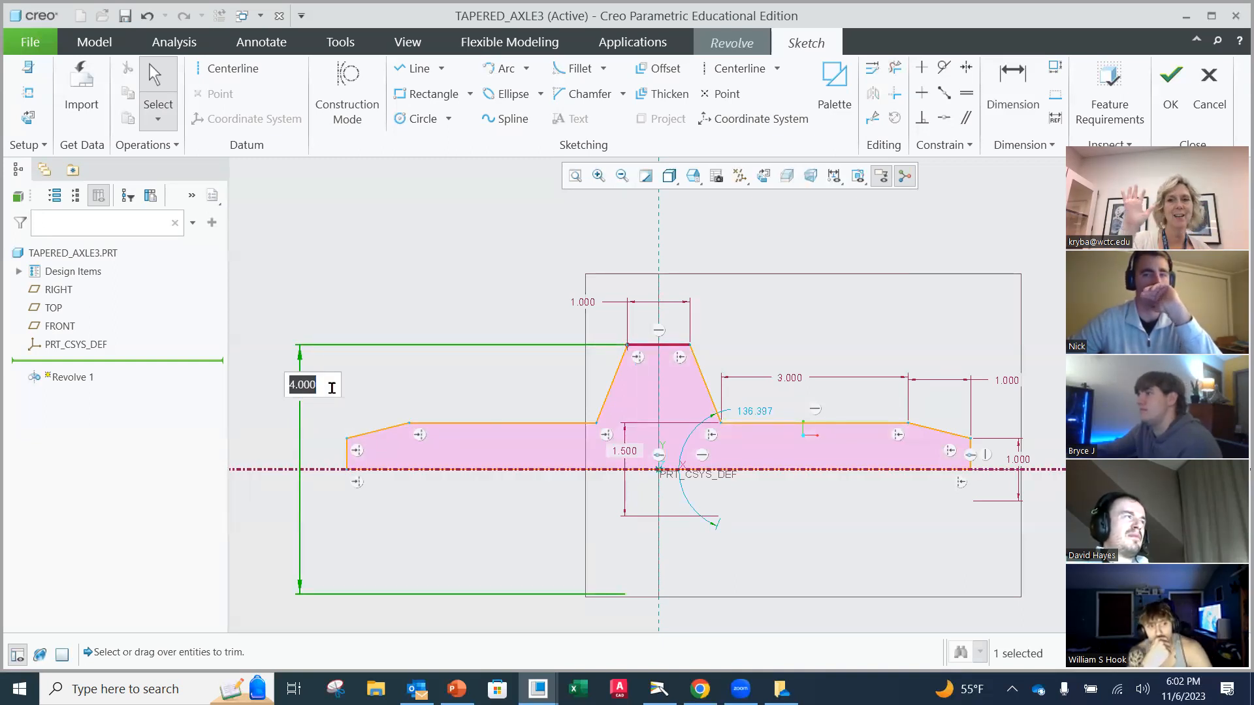
pyautogui.write('4.5')
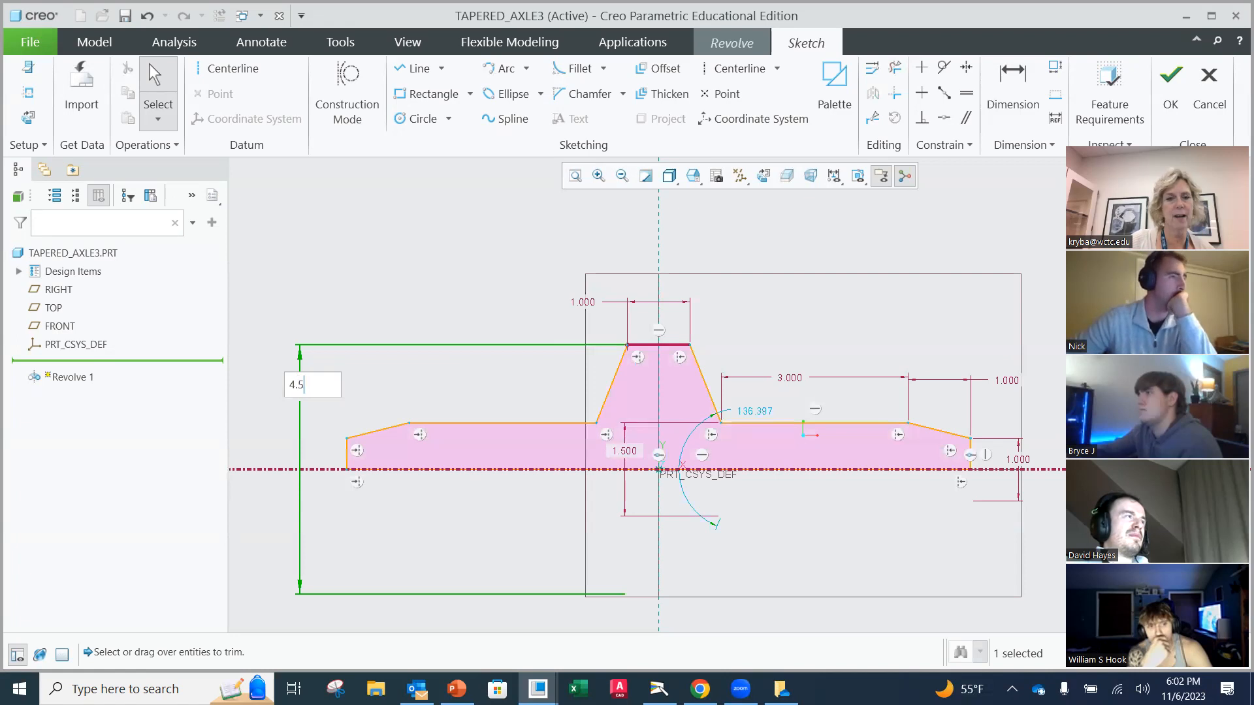
pyautogui.press('Return')
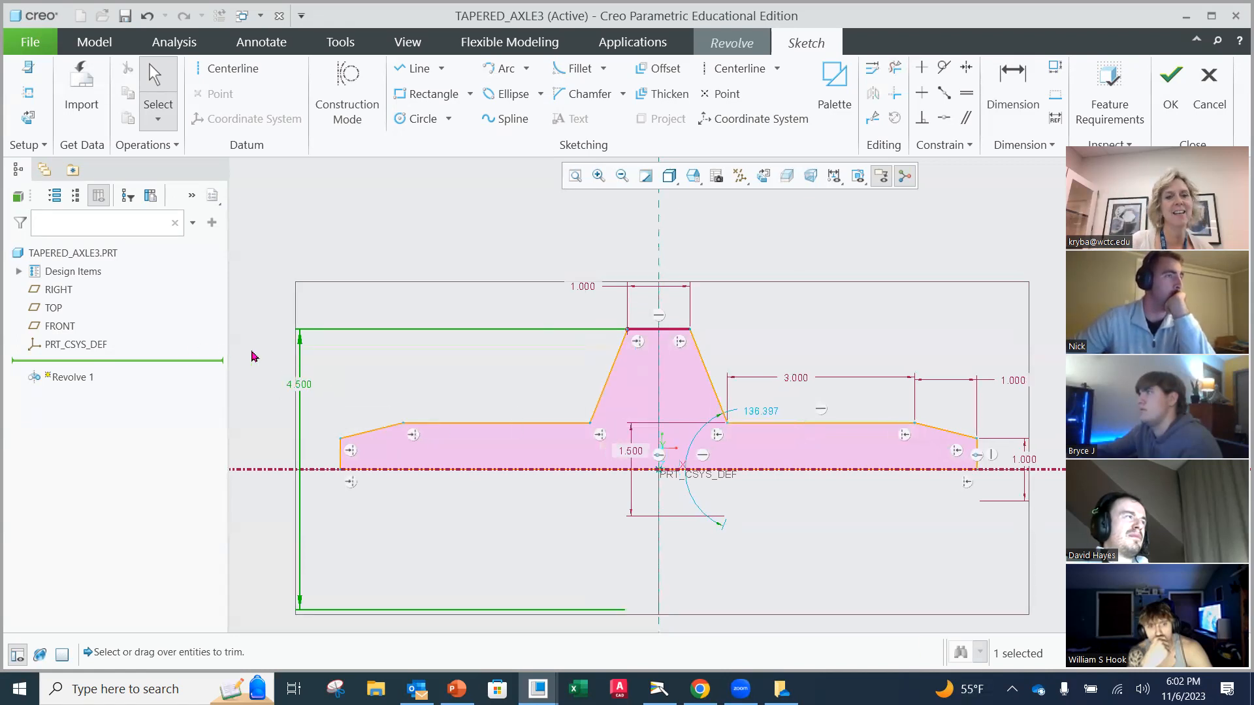
# - Set the flange's diameter to 4 inches
pyautogui.doubleClick(300, 388)
pyautogui.write('4')
pyautogui.press('Return')
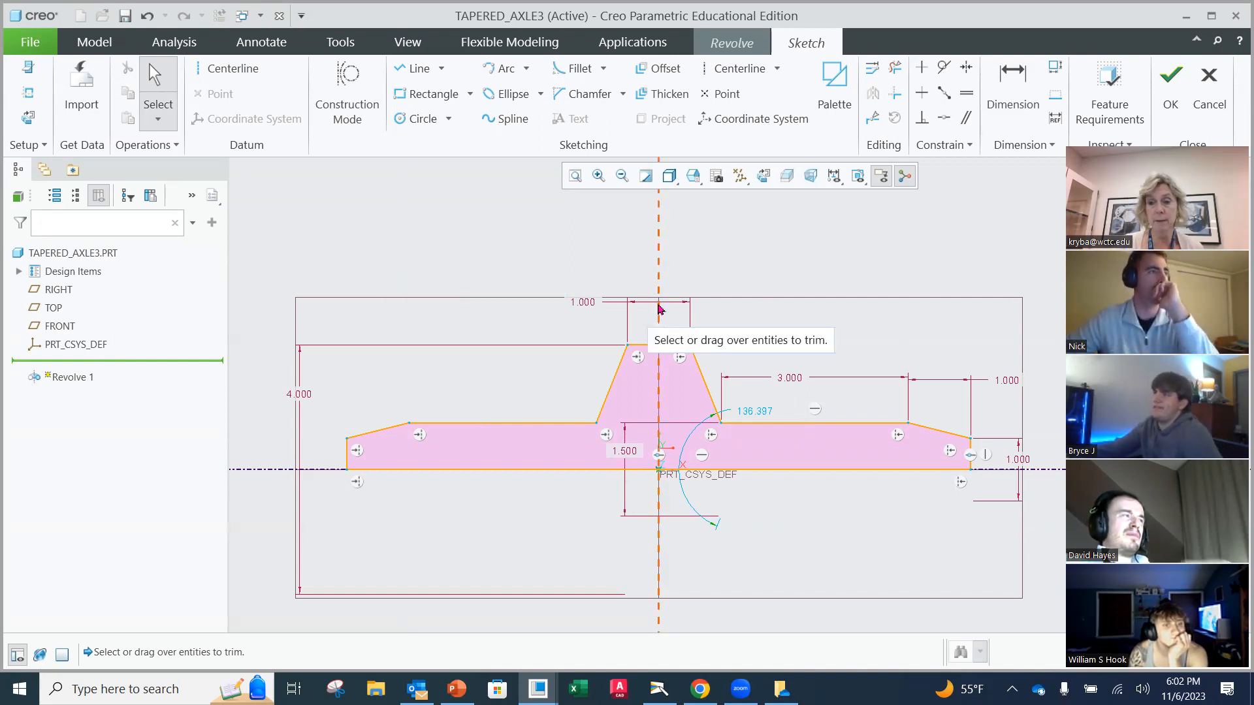
# - Dimension the axle's overall length between its two end edges as 10 inches, placed below the profile
pyautogui.click(1014, 102)
pyautogui.click(971, 456)
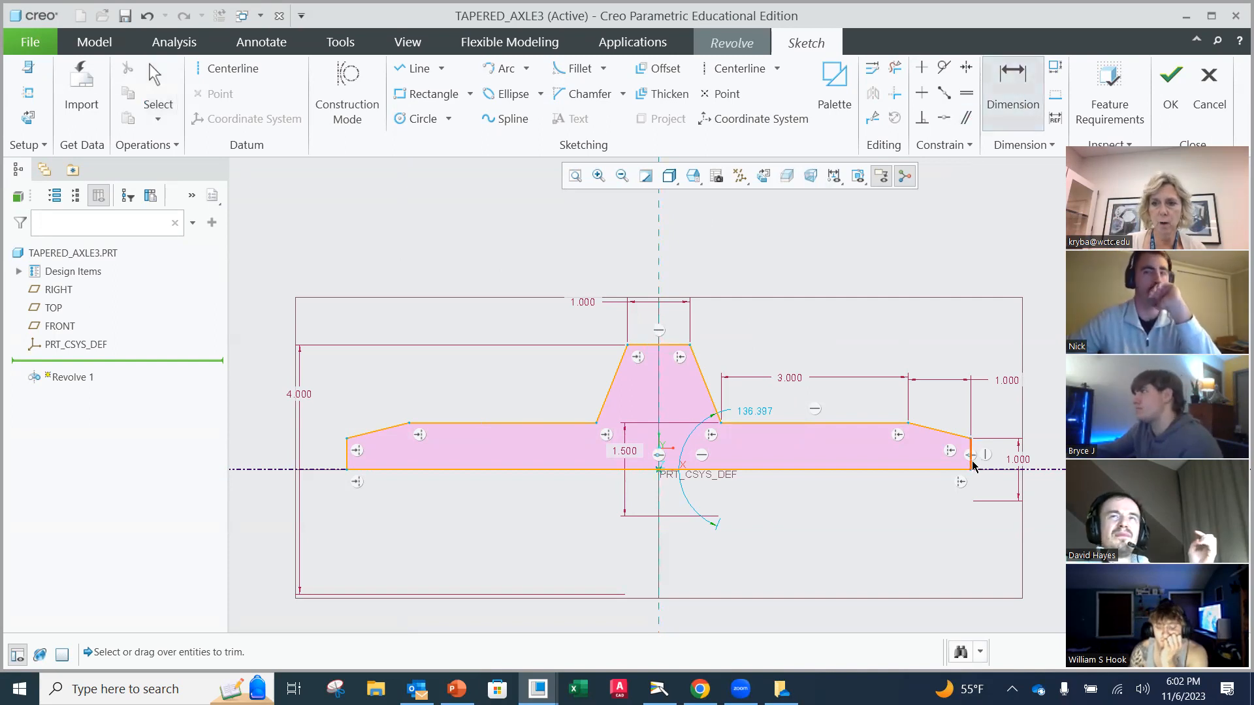
pyautogui.middleClick(588, 557)
pyautogui.write('10')
pyautogui.press('Return')
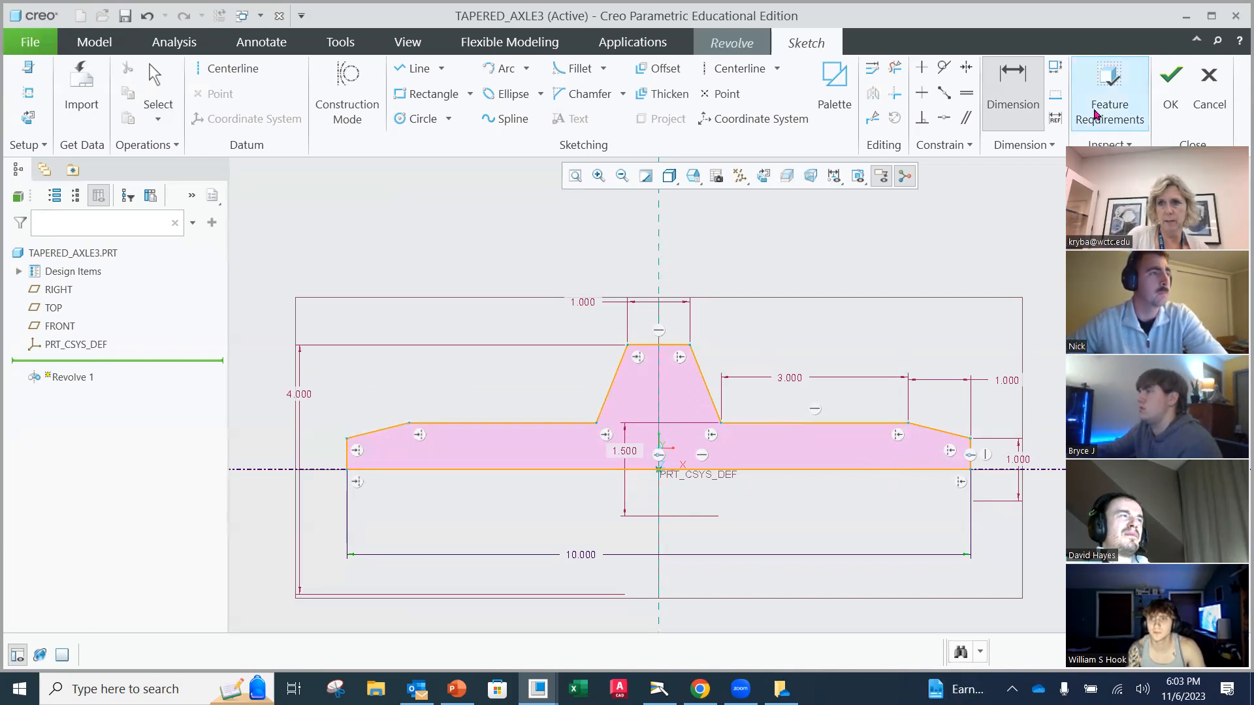
# - Check the full section against the feature requirements and complete the sketch as a 360° solid revolve
pyautogui.click(1109, 92)
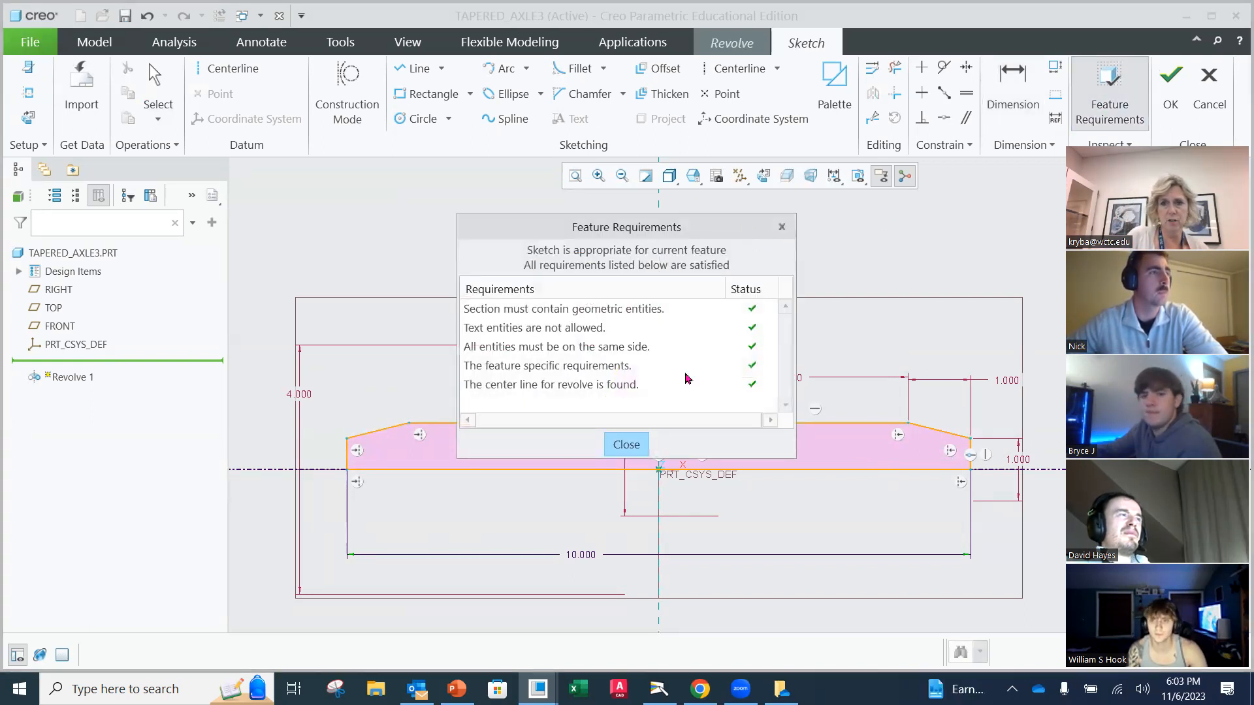
pyautogui.click(626, 444)
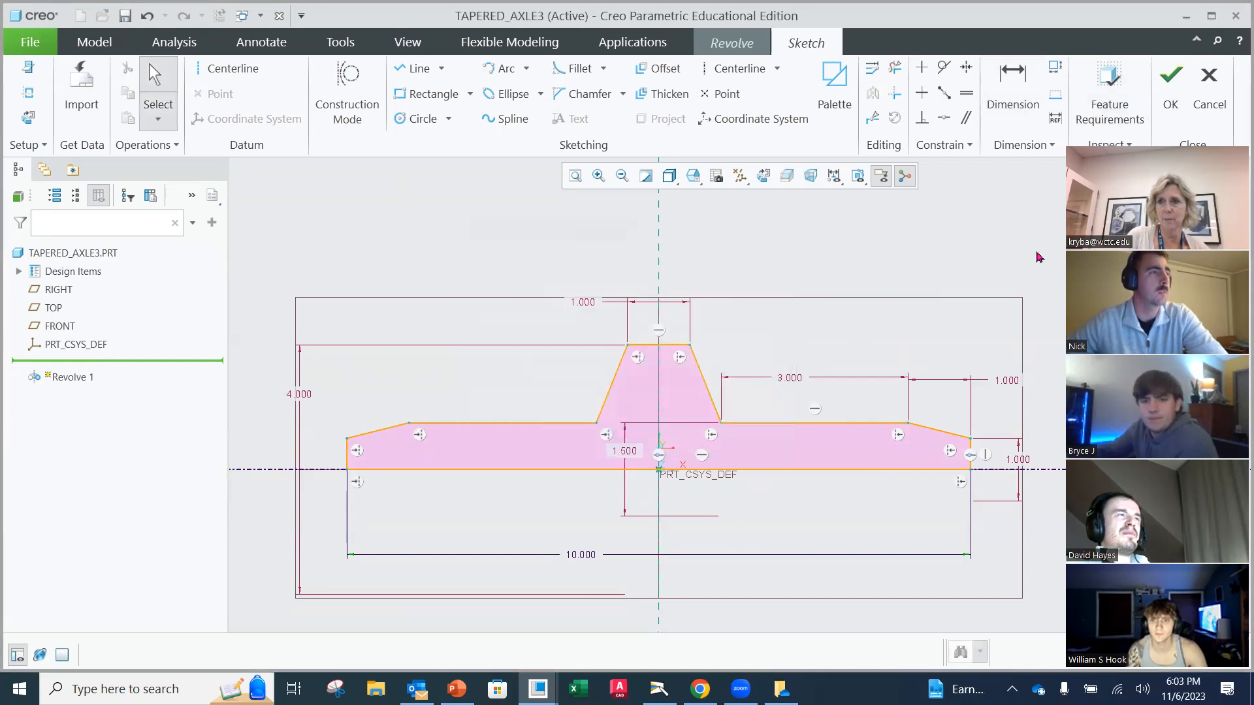
pyautogui.click(1169, 105)
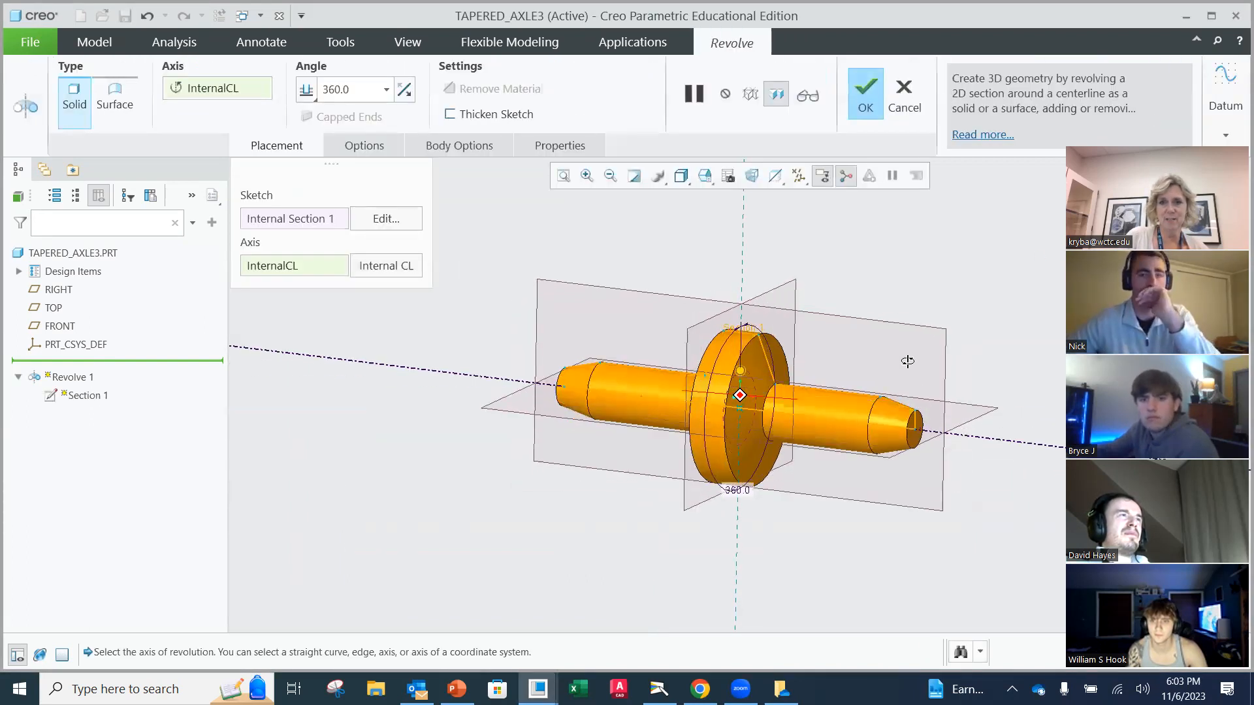
pyautogui.moveTo(918, 352); pyautogui.dragTo(927, 359, button='middle')
pyautogui.click(858, 100)
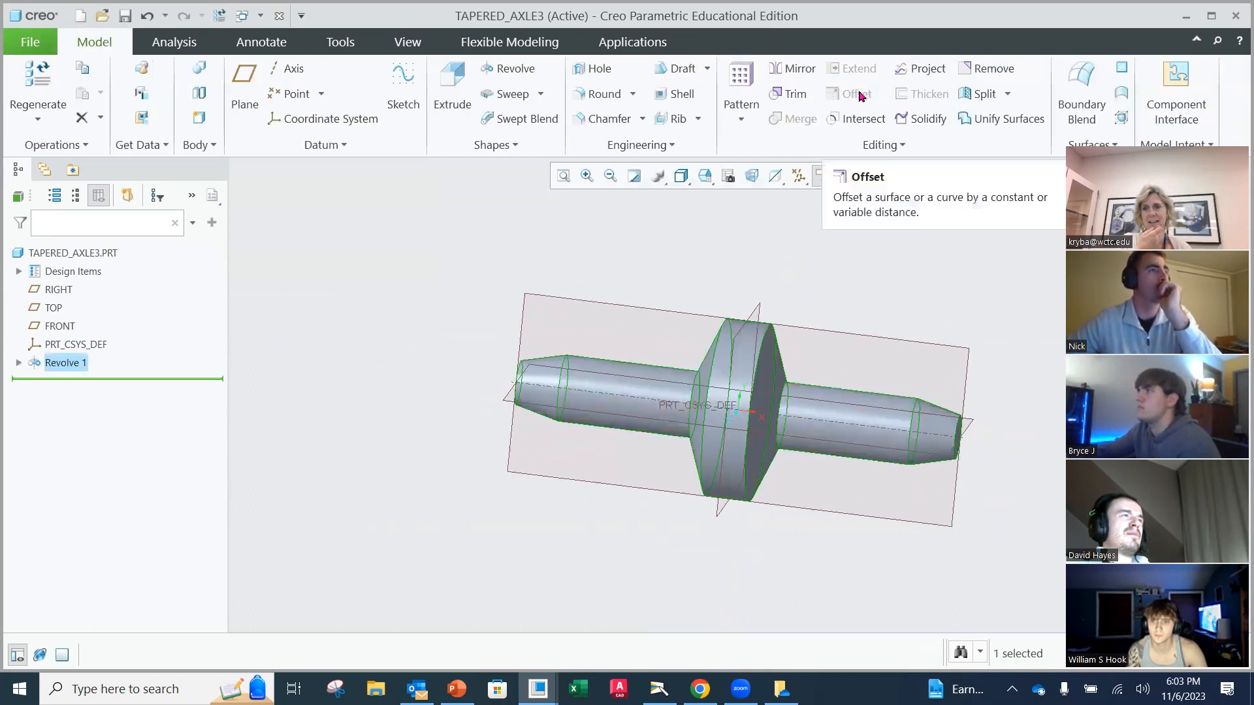
# - Display the revolved axle shaded with edges and clear the feature selection
pyautogui.click(683, 177)
pyautogui.click(624, 223)
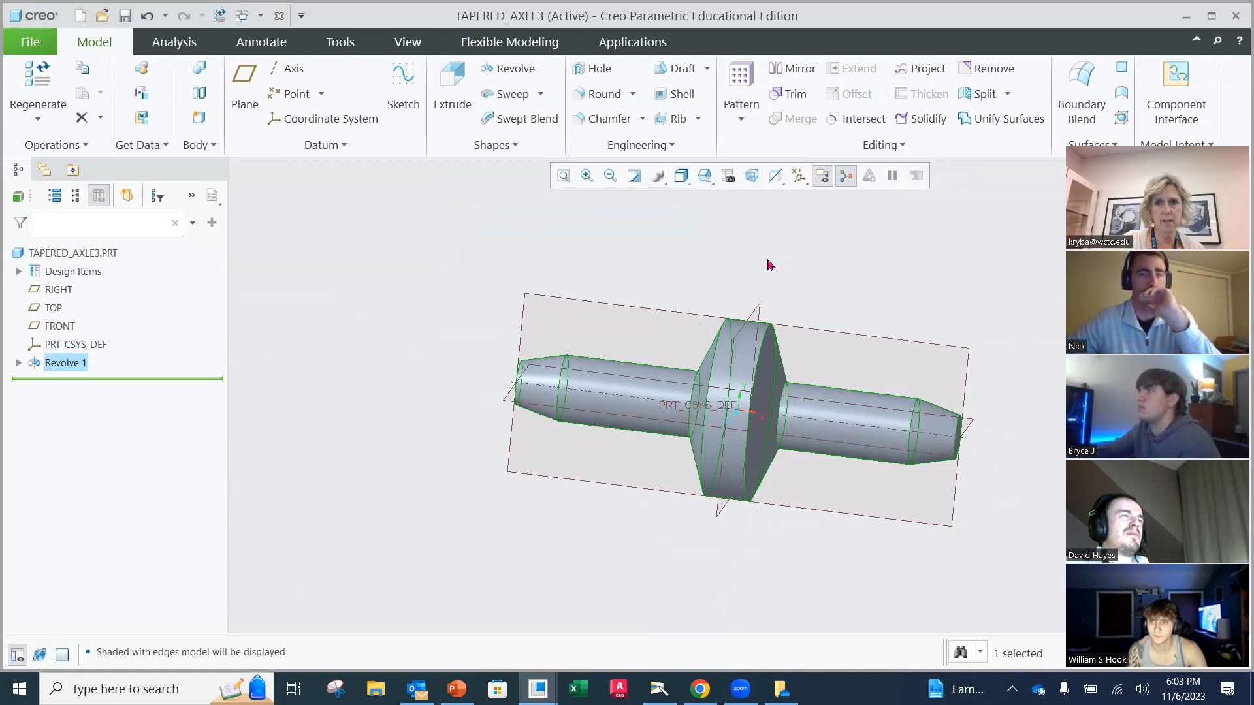
pyautogui.click(761, 251)
pyautogui.moveTo(756, 243); pyautogui.dragTo(742, 251, button='middle')
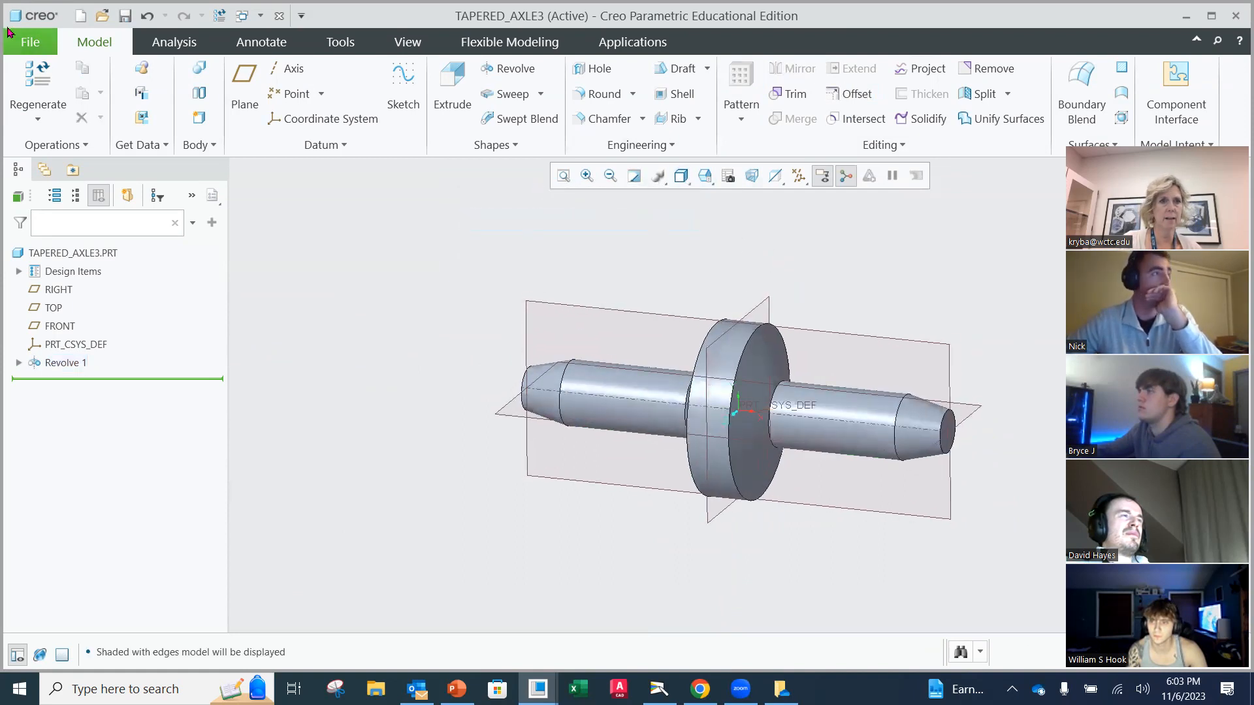
# - Save the part TAPERED_AXLE3
pyautogui.click(40, 43)
pyautogui.click(50, 143)
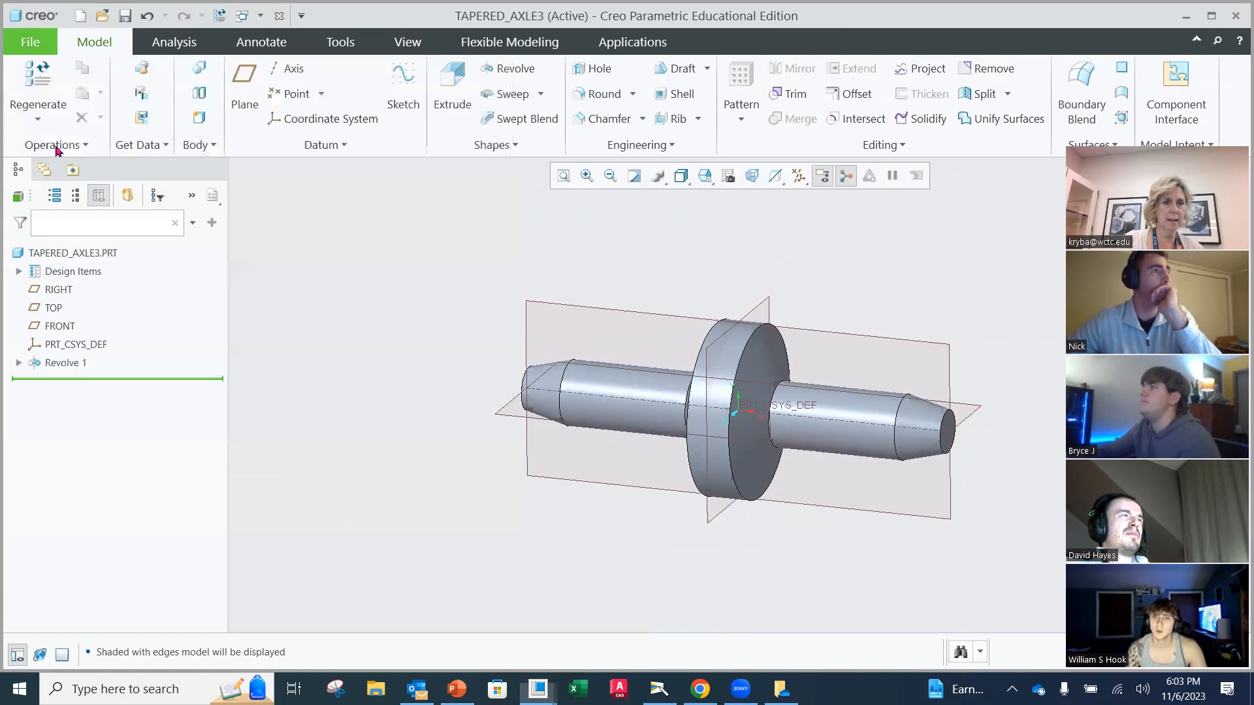
pyautogui.click(483, 636)
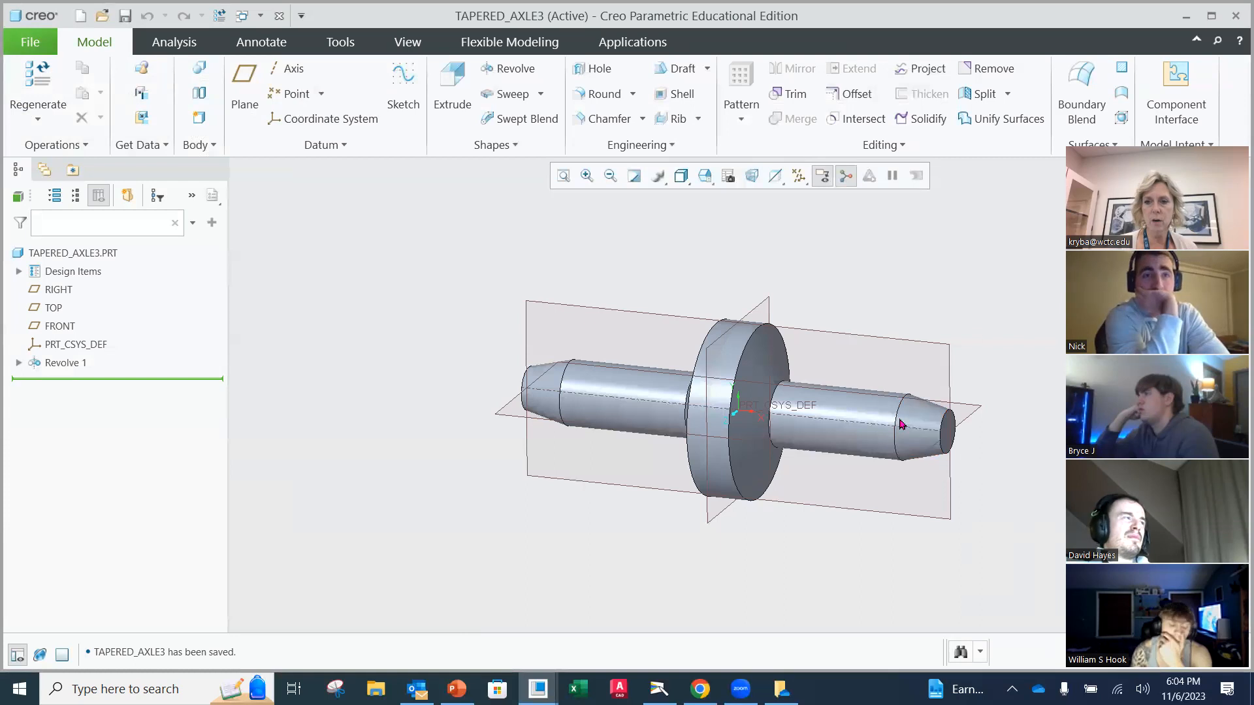
# - Start a solid Extrude feature with its section sketched on the FRONT datum plane
pyautogui.scroll(-3, 914, 431)
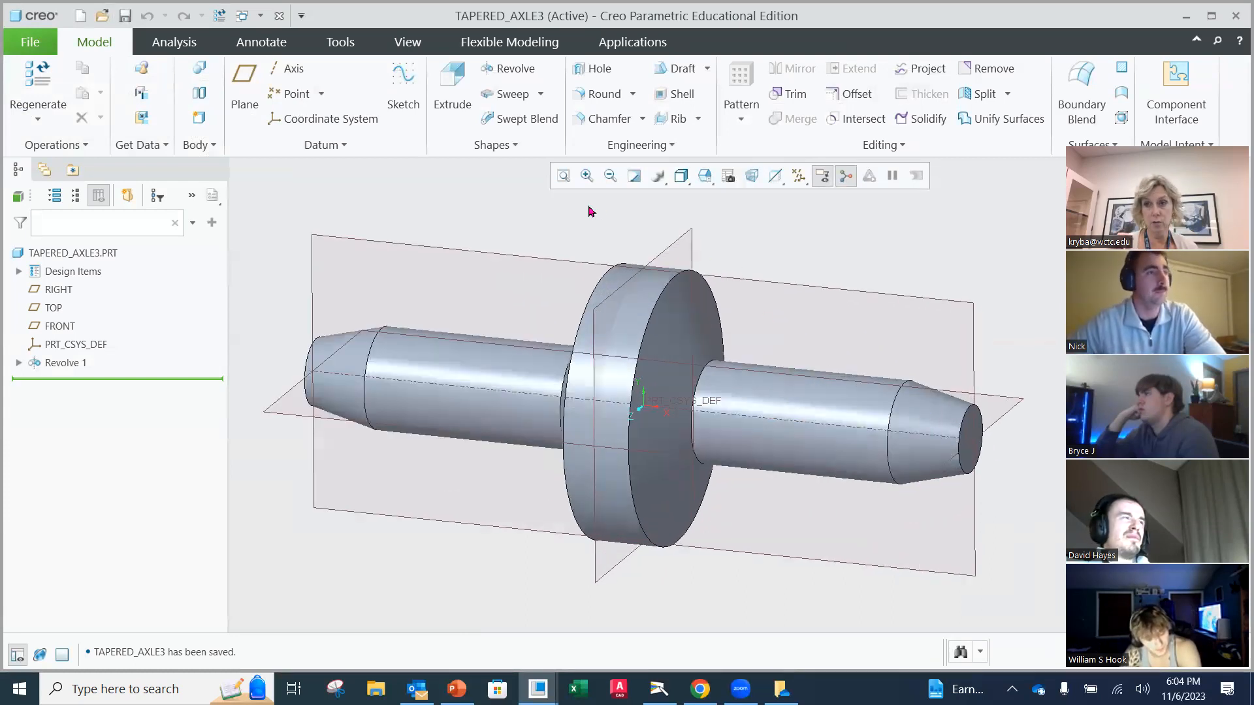
pyautogui.click(445, 106)
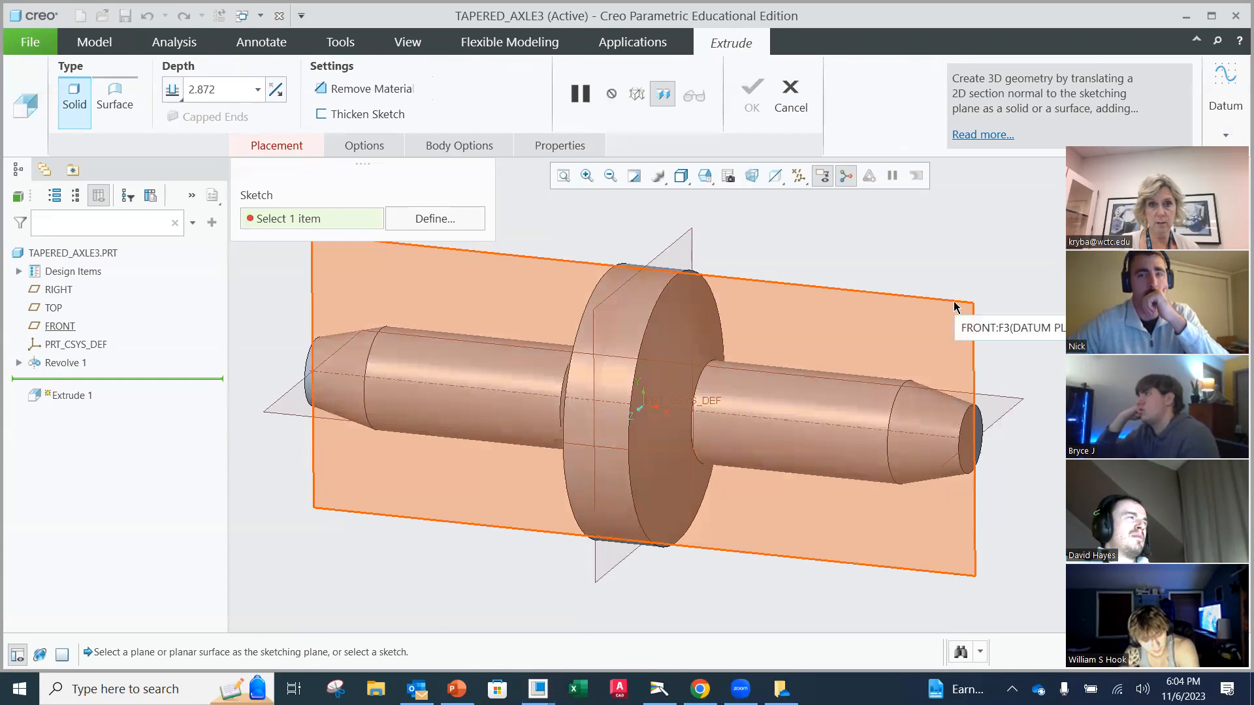
pyautogui.click(954, 307)
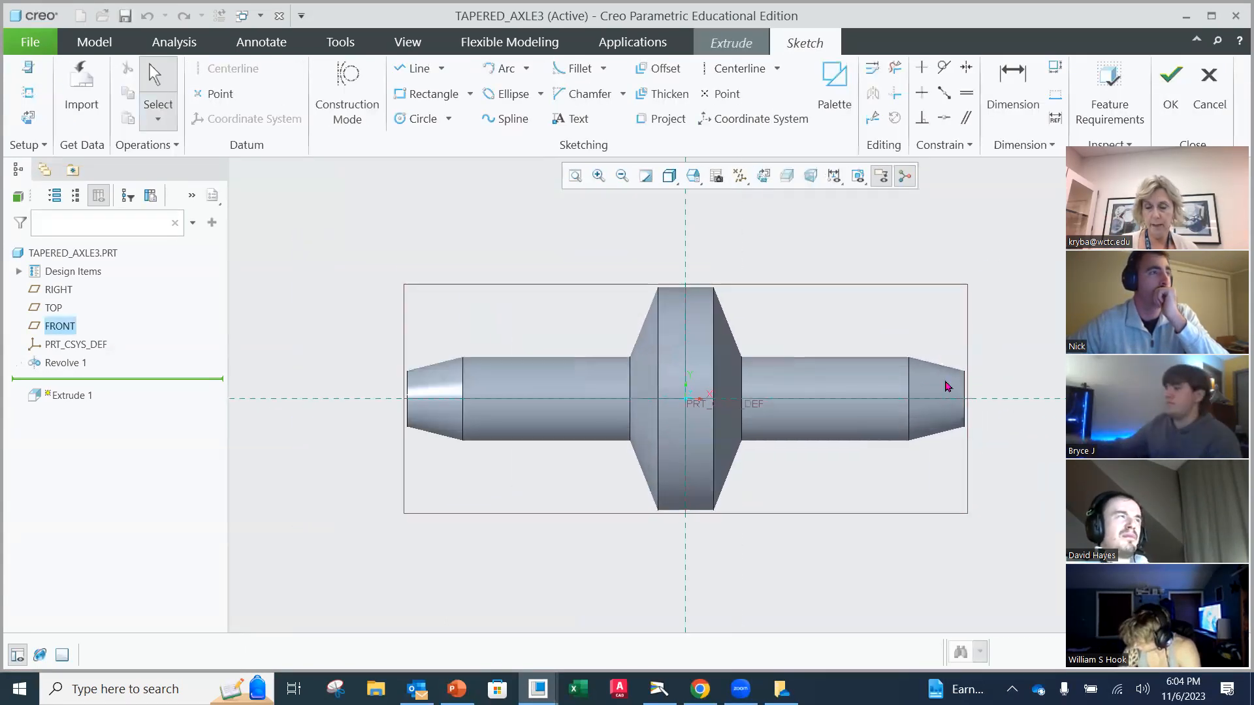
pyautogui.scroll(-3, 947, 384)
pyautogui.scroll(-3, 976, 366)
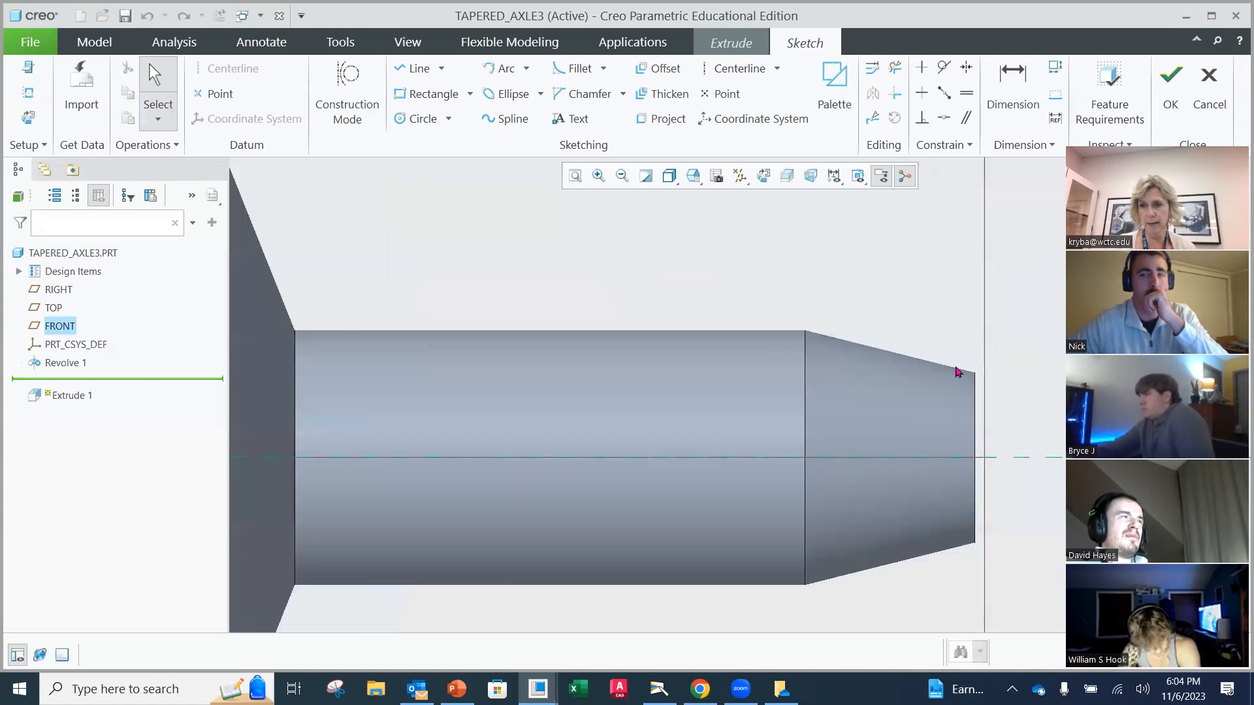
pyautogui.scroll(-2, 961, 380)
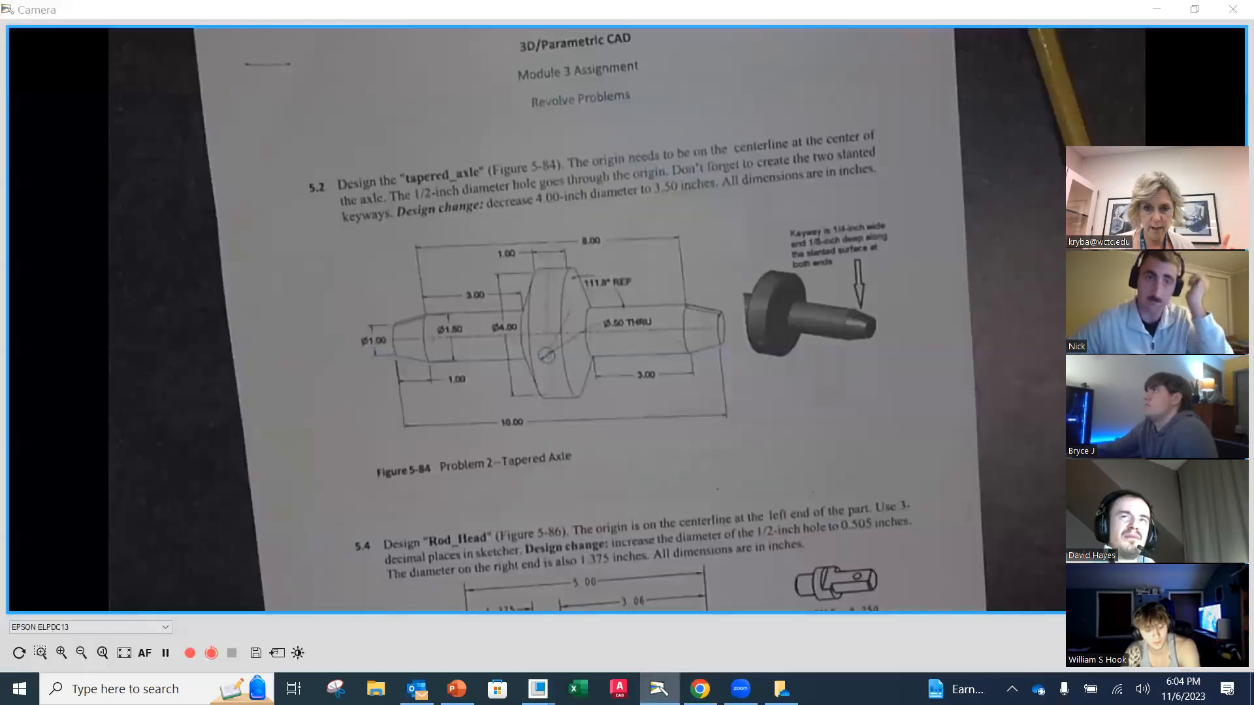
# - Switch to the Camera window to check the keyway's width and depth on the assignment sheet, and return to the Creo sketch
pyautogui.click(658, 689)
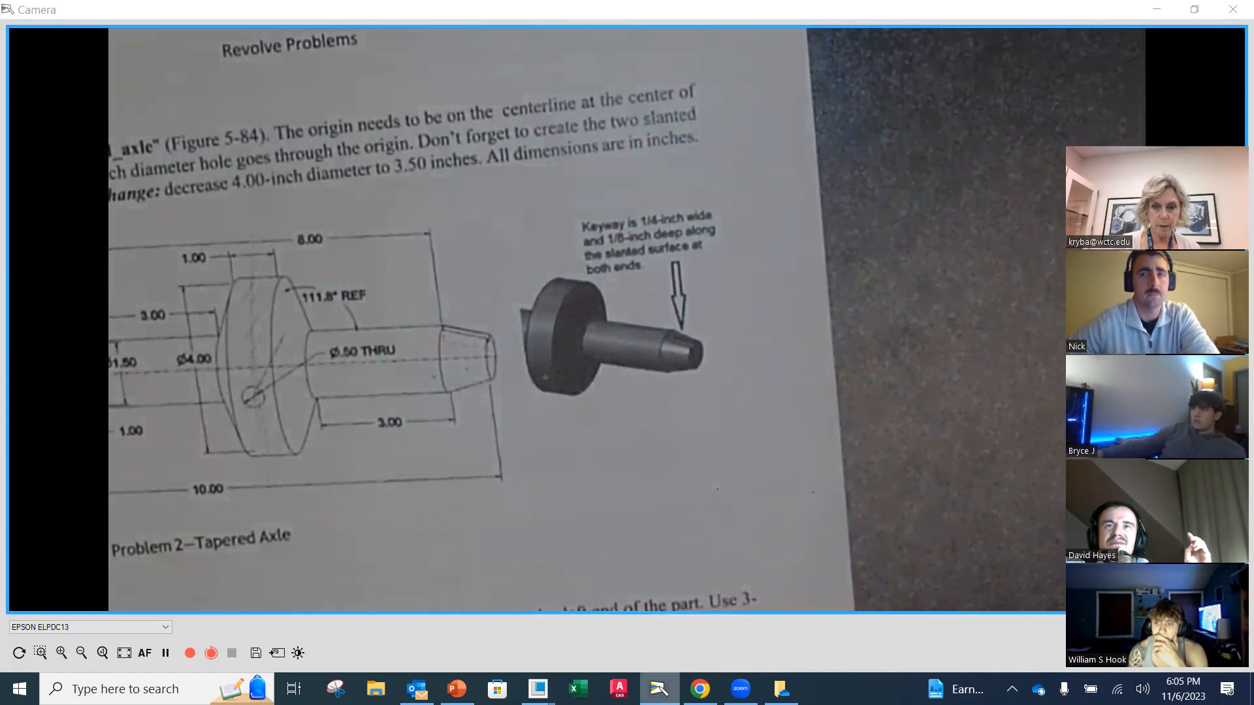
pyautogui.moveTo(538, 665)
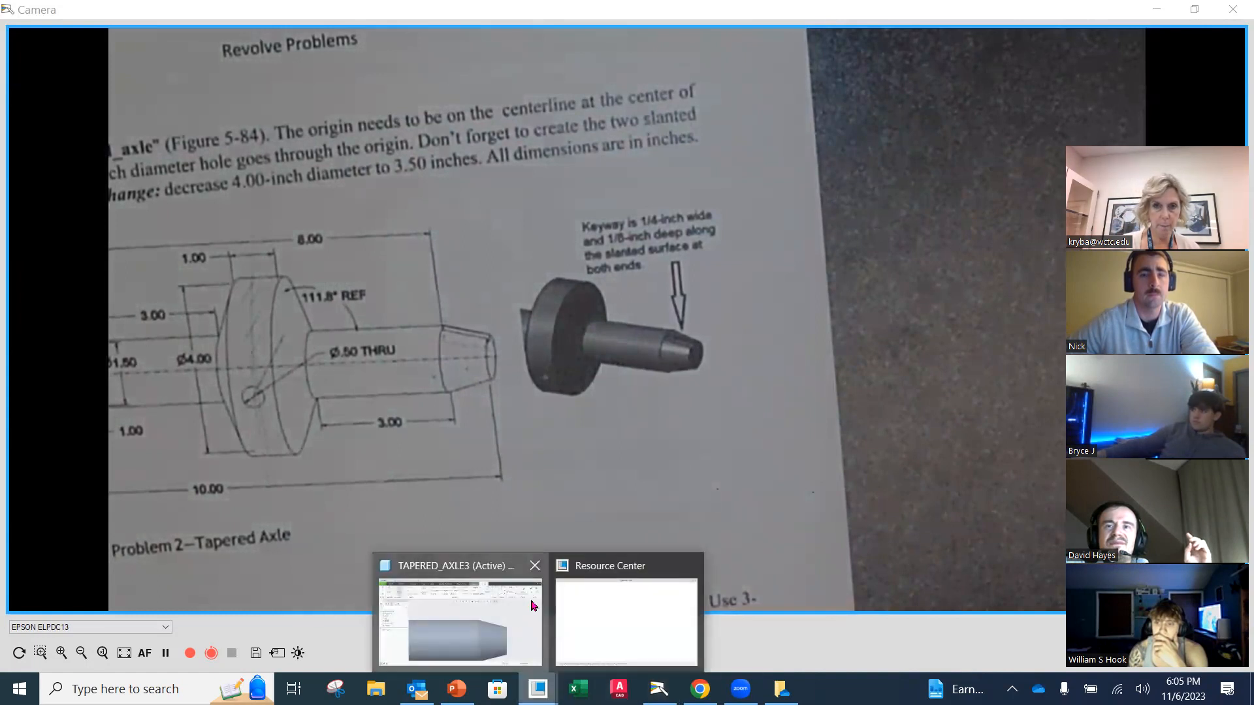
pyautogui.click(510, 621)
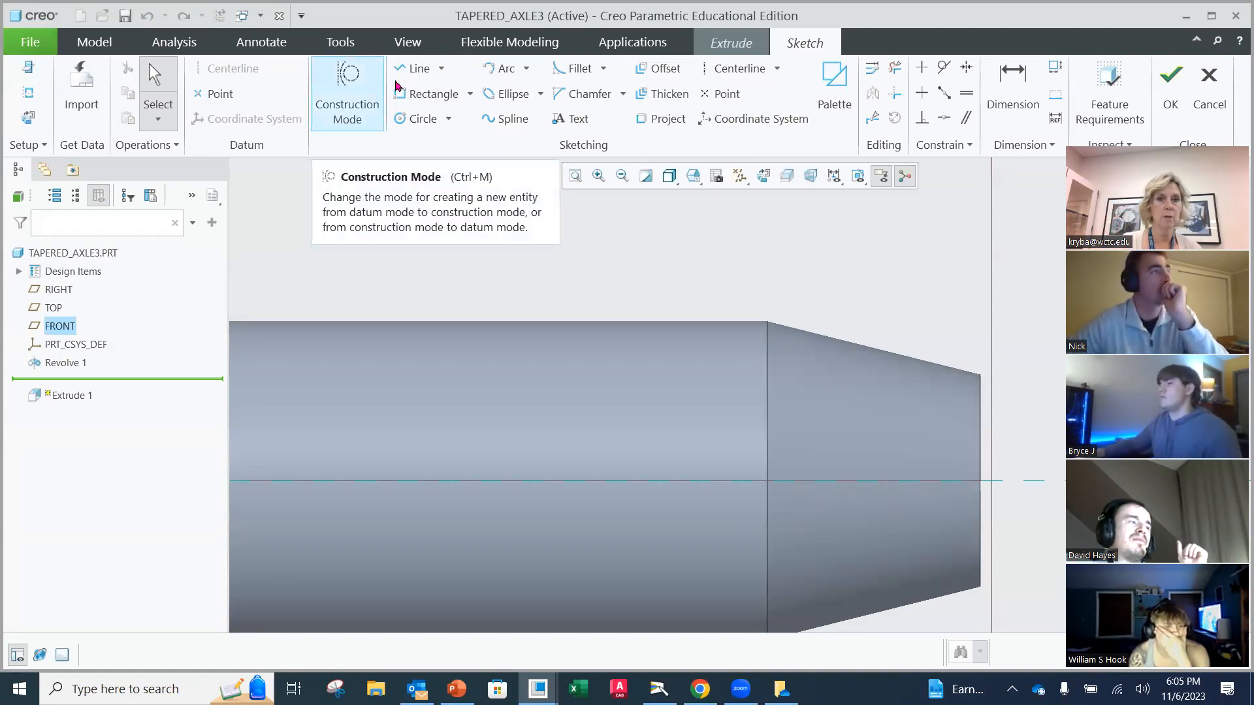
# - Sketch a closed four-sided keyway section along the upper slanted edge of the axle's right taper, its lower line parallel to that edge
pyautogui.click(418, 69)
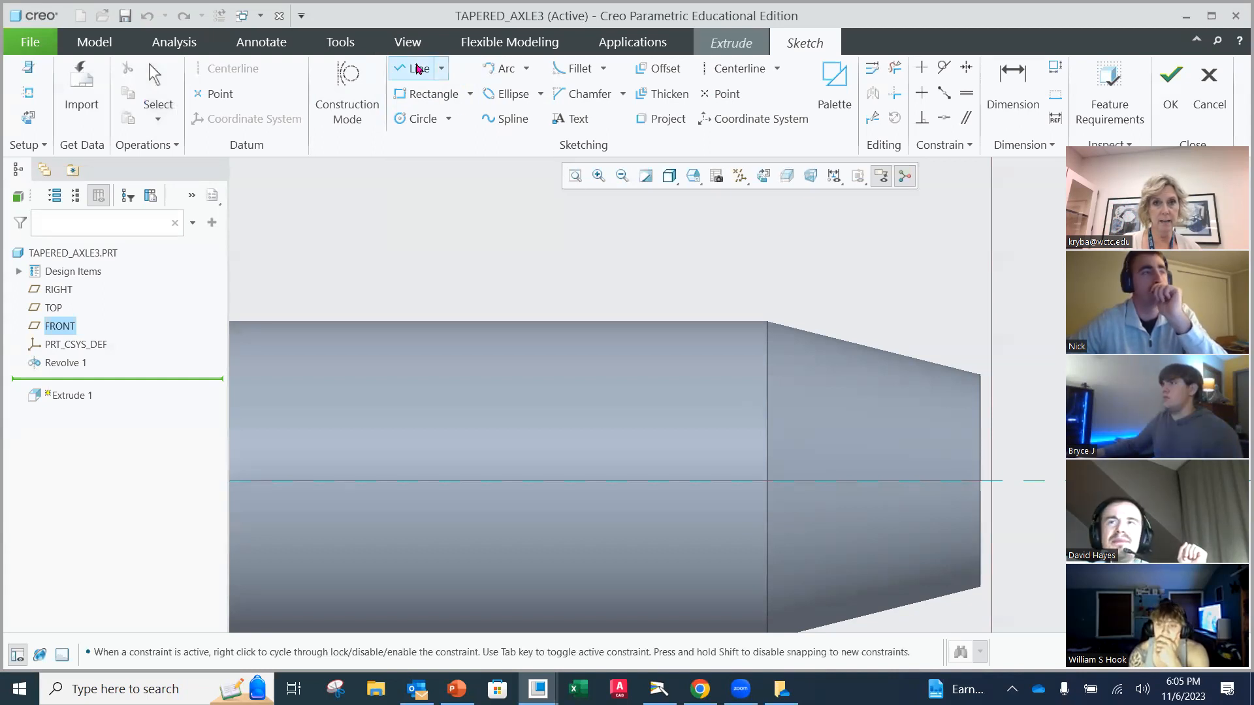
pyautogui.click(768, 323)
pyautogui.click(980, 375)
pyautogui.middleClick(925, 302)
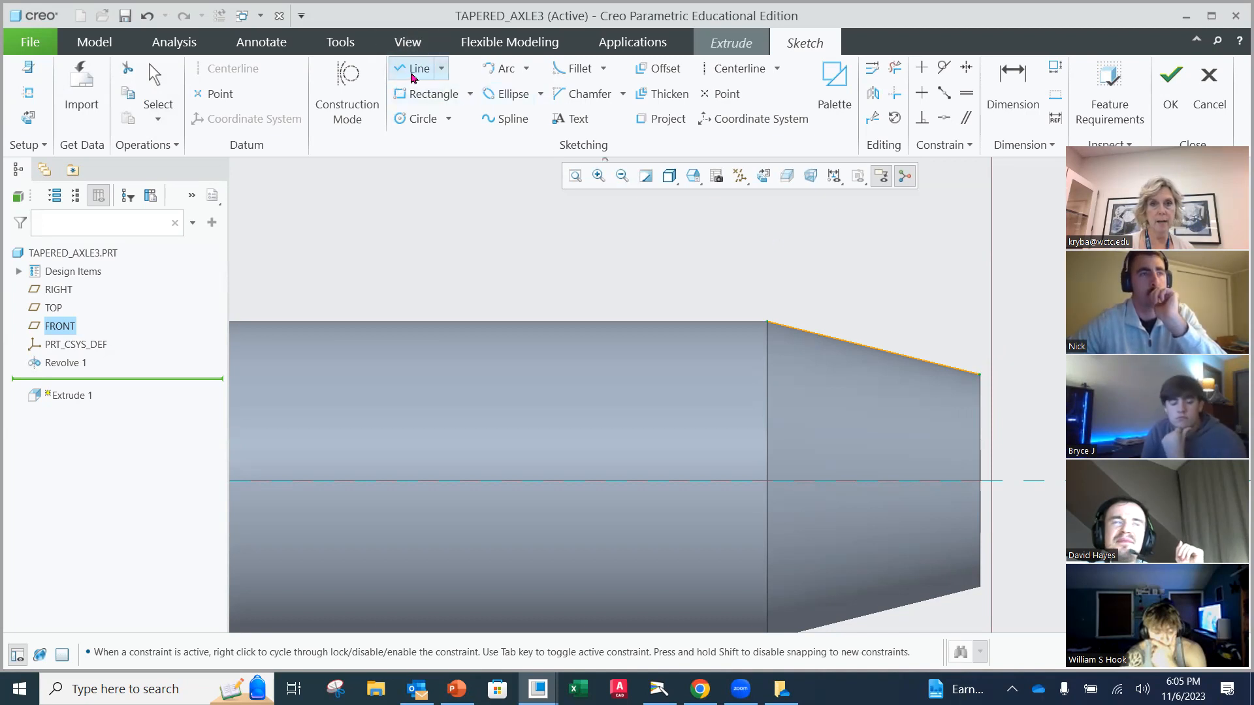
pyautogui.click(768, 322)
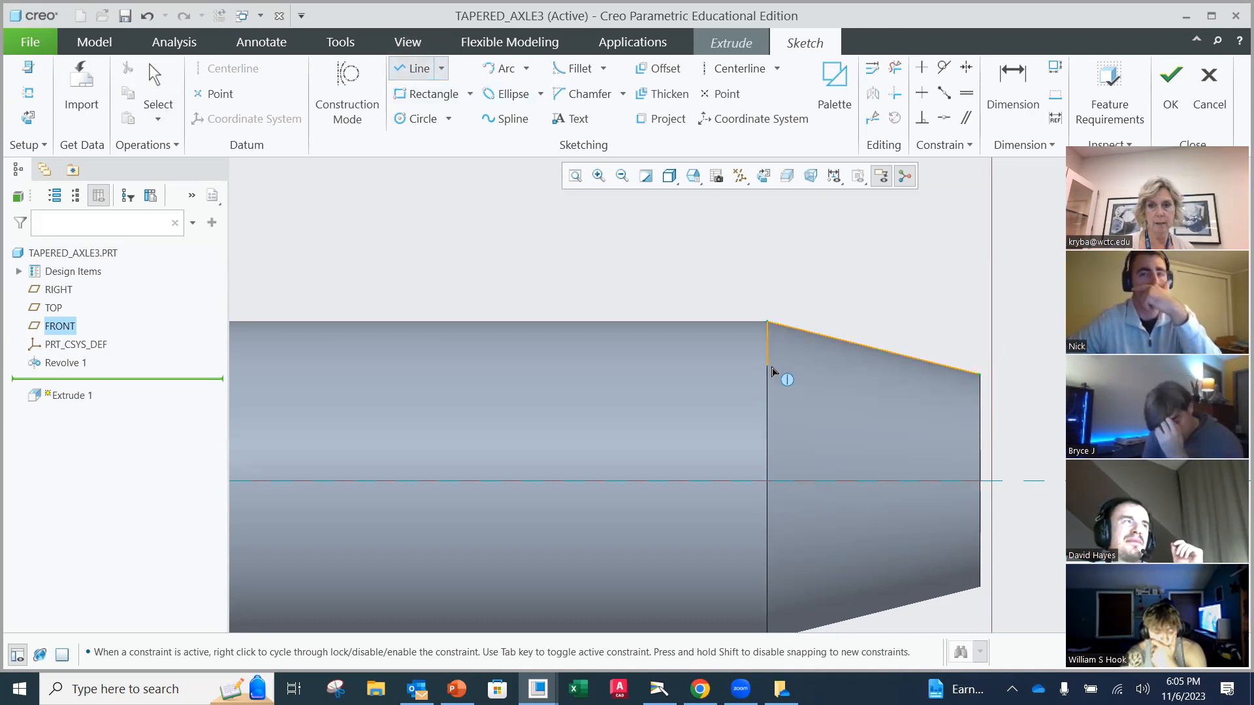
pyautogui.click(770, 360)
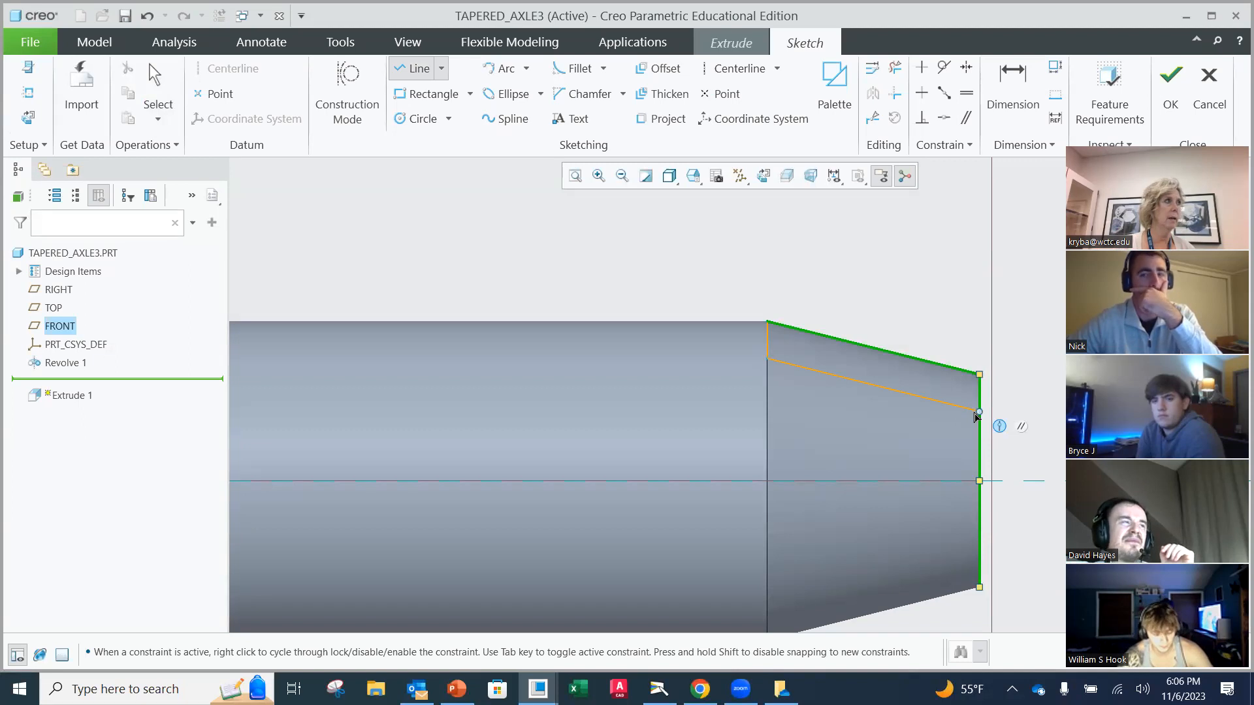
pyautogui.click(977, 411)
pyautogui.click(979, 373)
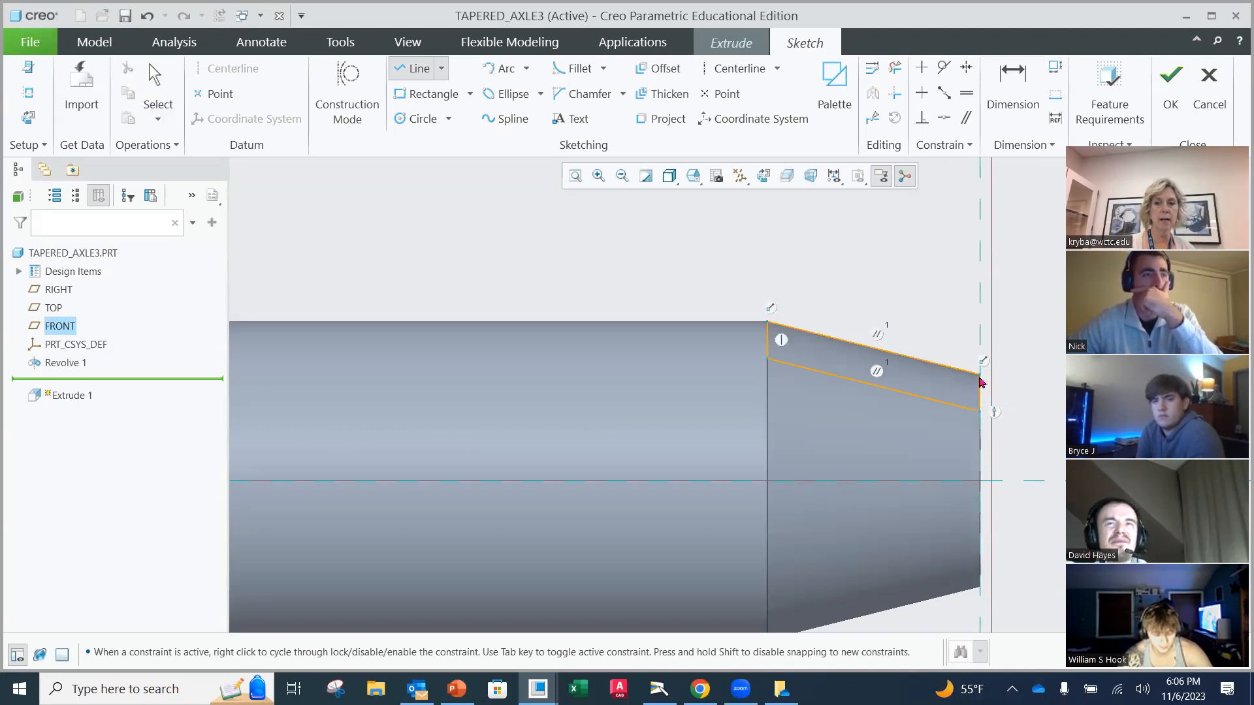
pyautogui.middleClick(953, 347)
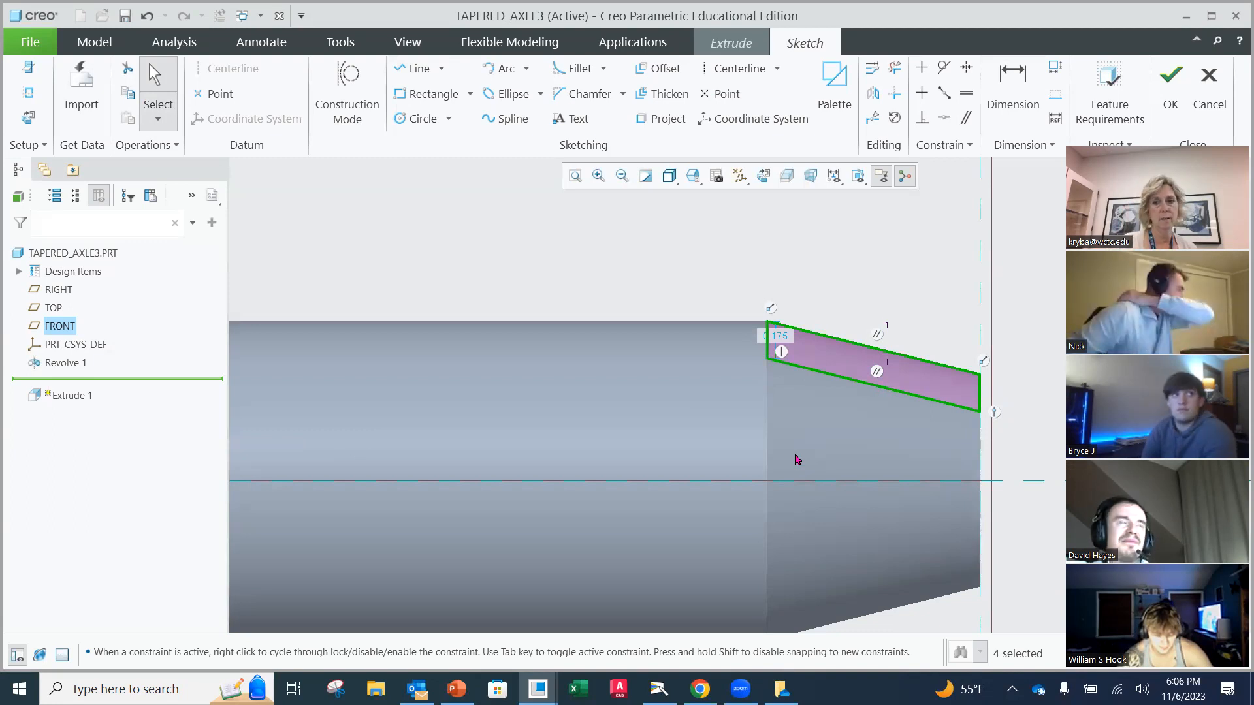
# - Move the weak height dimension clear of the section and dimension the distance between the two slanted lines as 0.125 inches
pyautogui.moveTo(775, 335)
pyautogui.mouseDown()
pyautogui.moveTo(714, 343)
pyautogui.moveTo(686, 316)
pyautogui.moveTo(692, 276)
pyautogui.mouseUp()
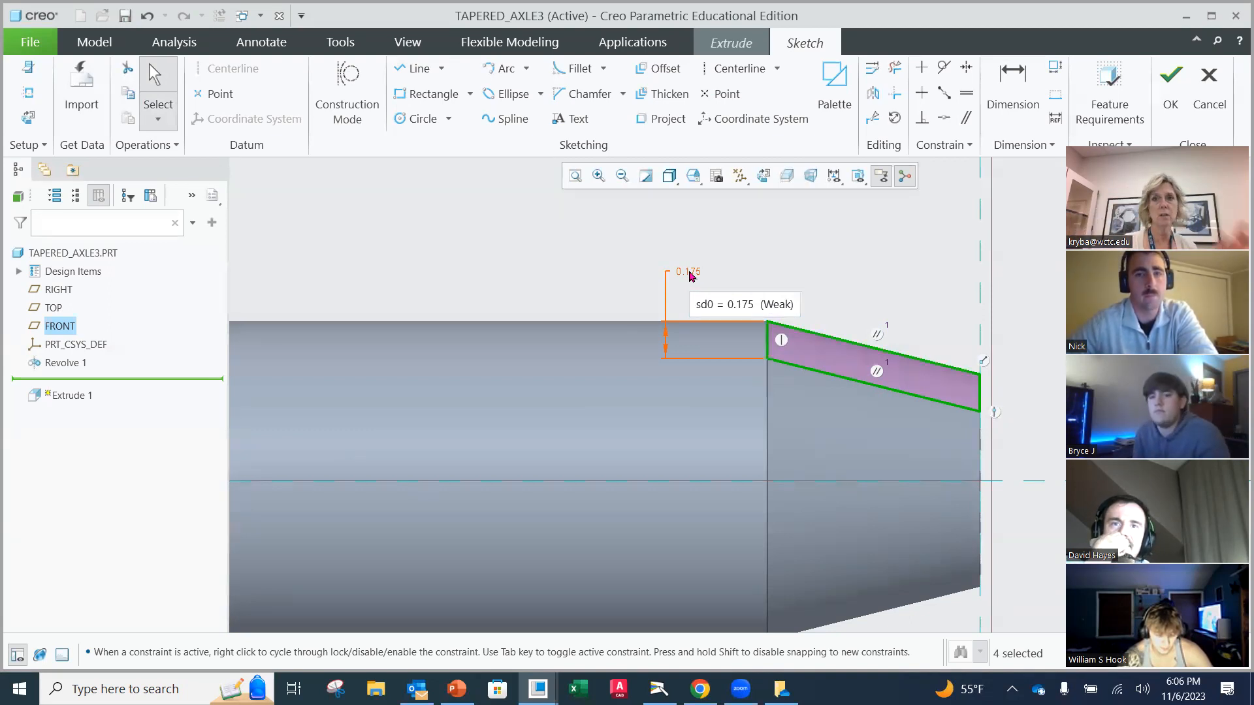
pyautogui.click(997, 98)
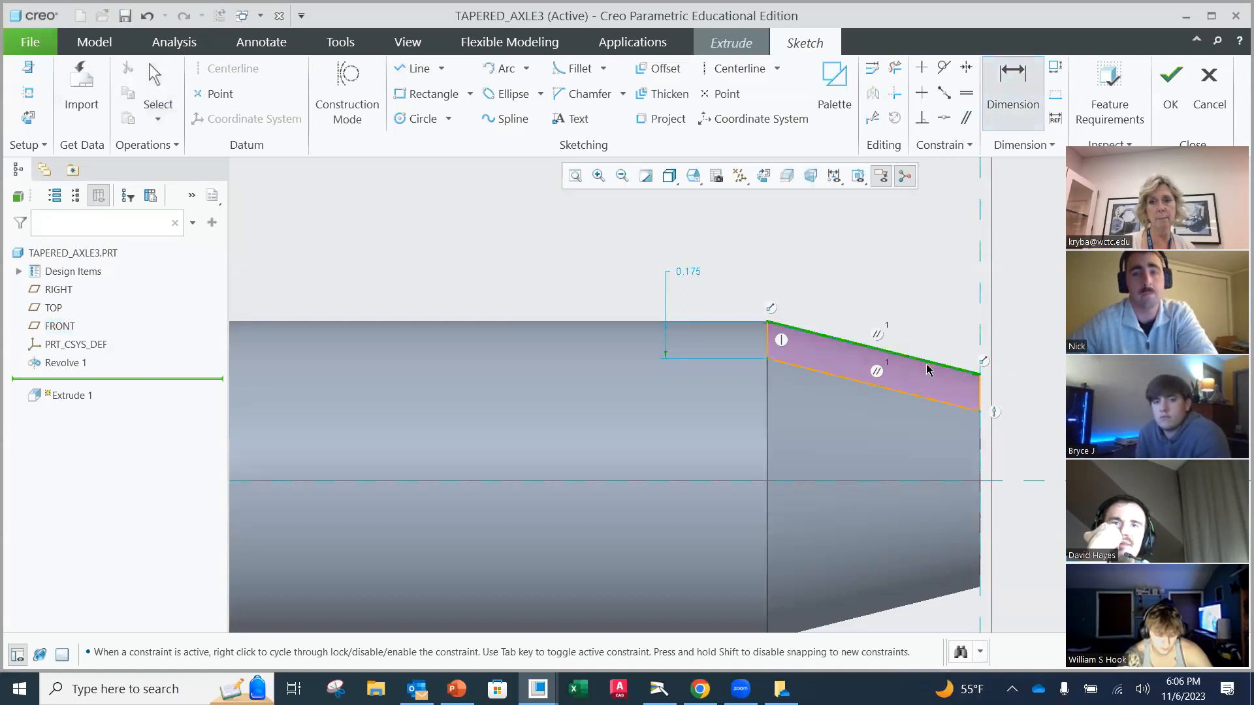
pyautogui.click(979, 392)
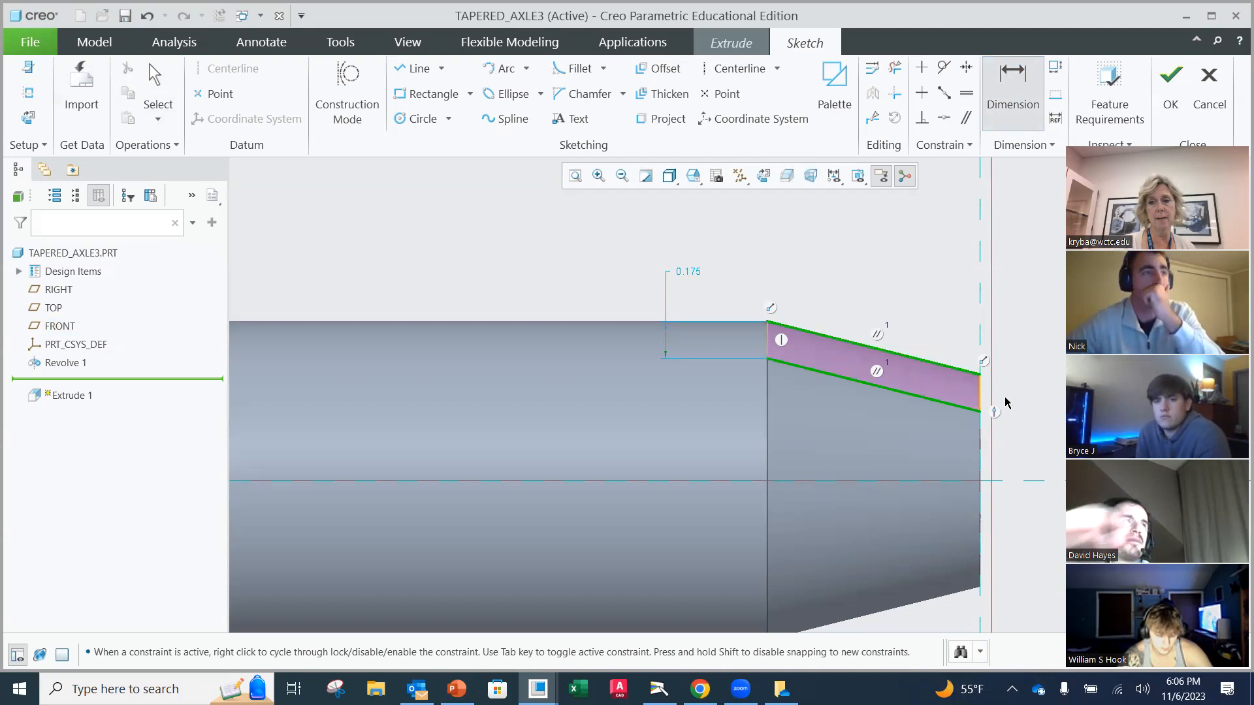
pyautogui.middleClick(1004, 398)
pyautogui.scroll(4, 1013, 425)
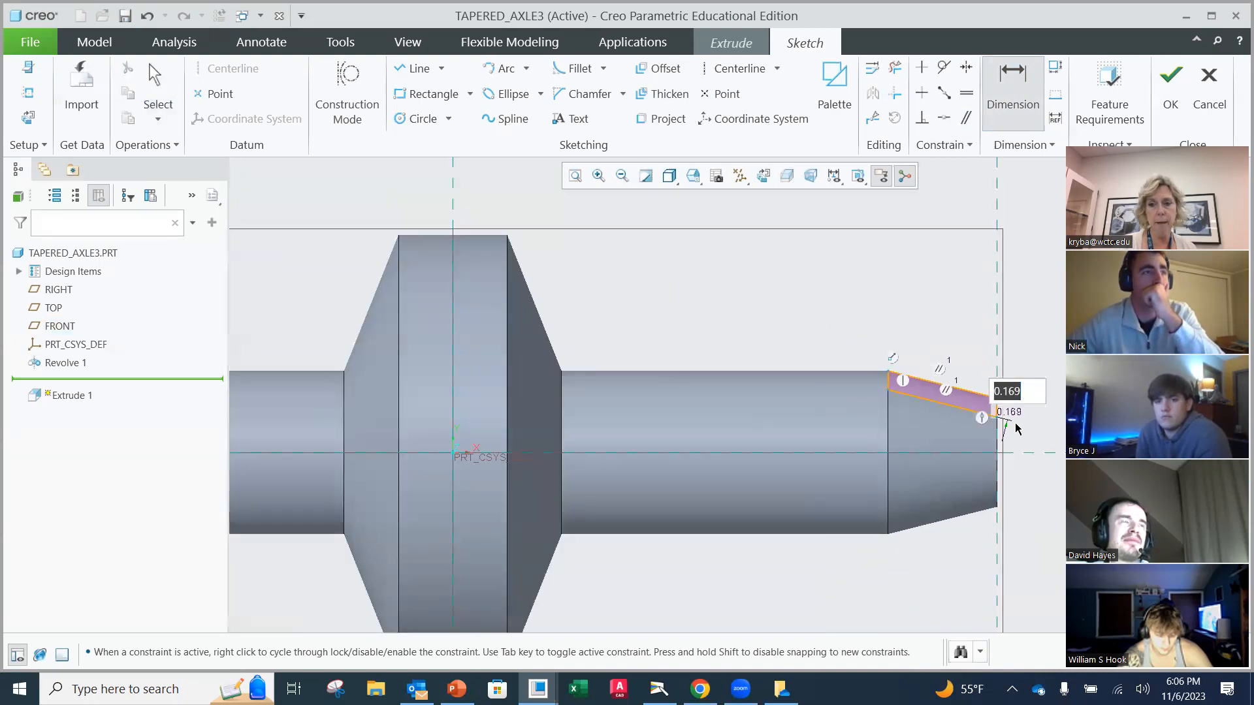
pyautogui.scroll(-6, 986, 414)
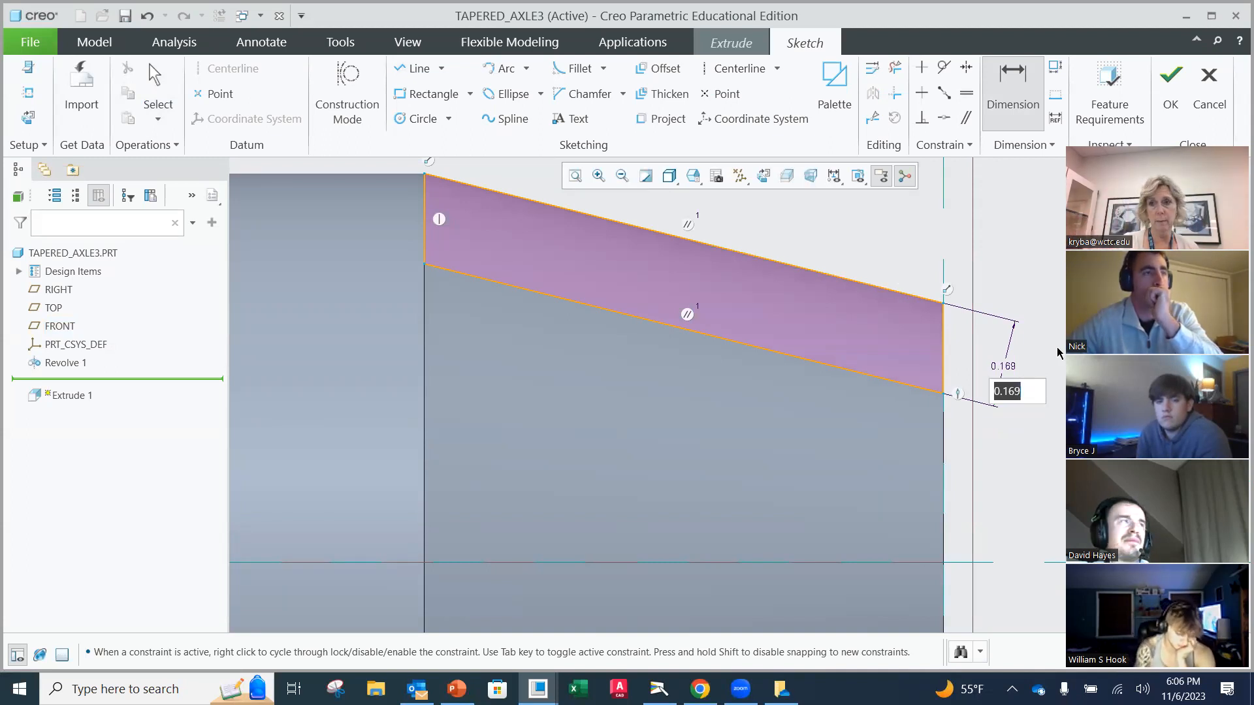
pyautogui.write('.')
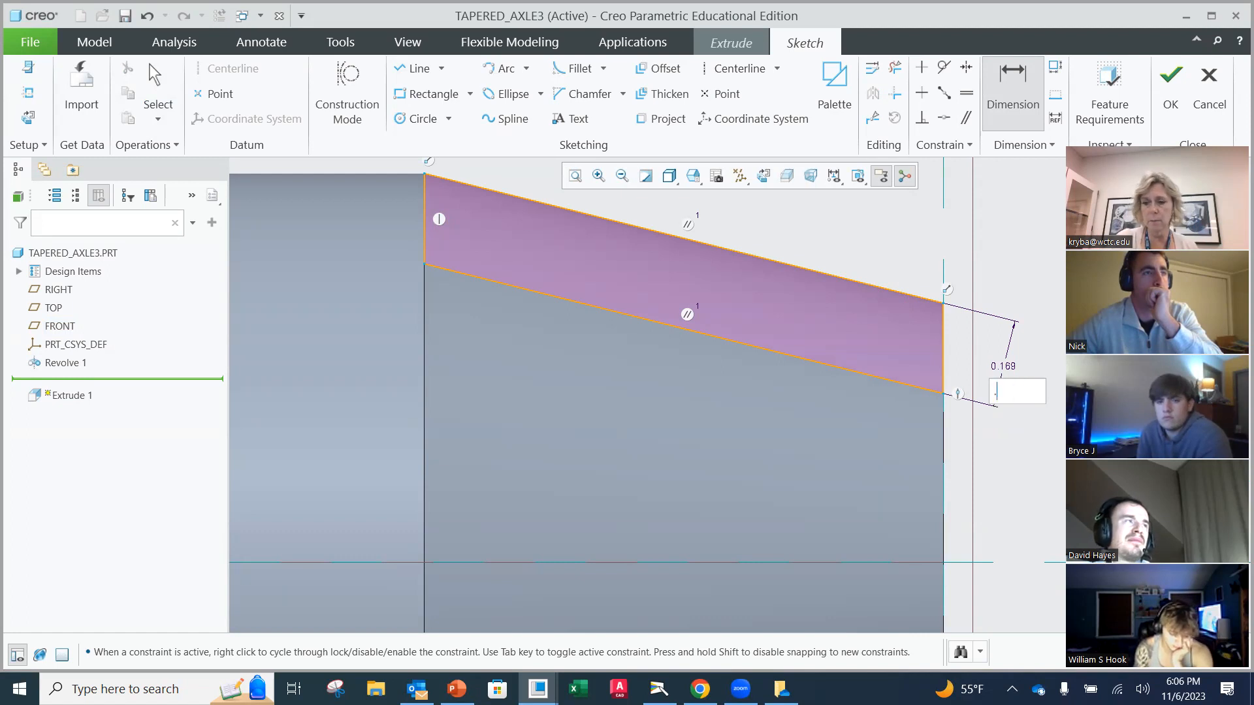
pyautogui.write('125')
pyautogui.press('Return')
pyautogui.scroll(-4, 823, 338)
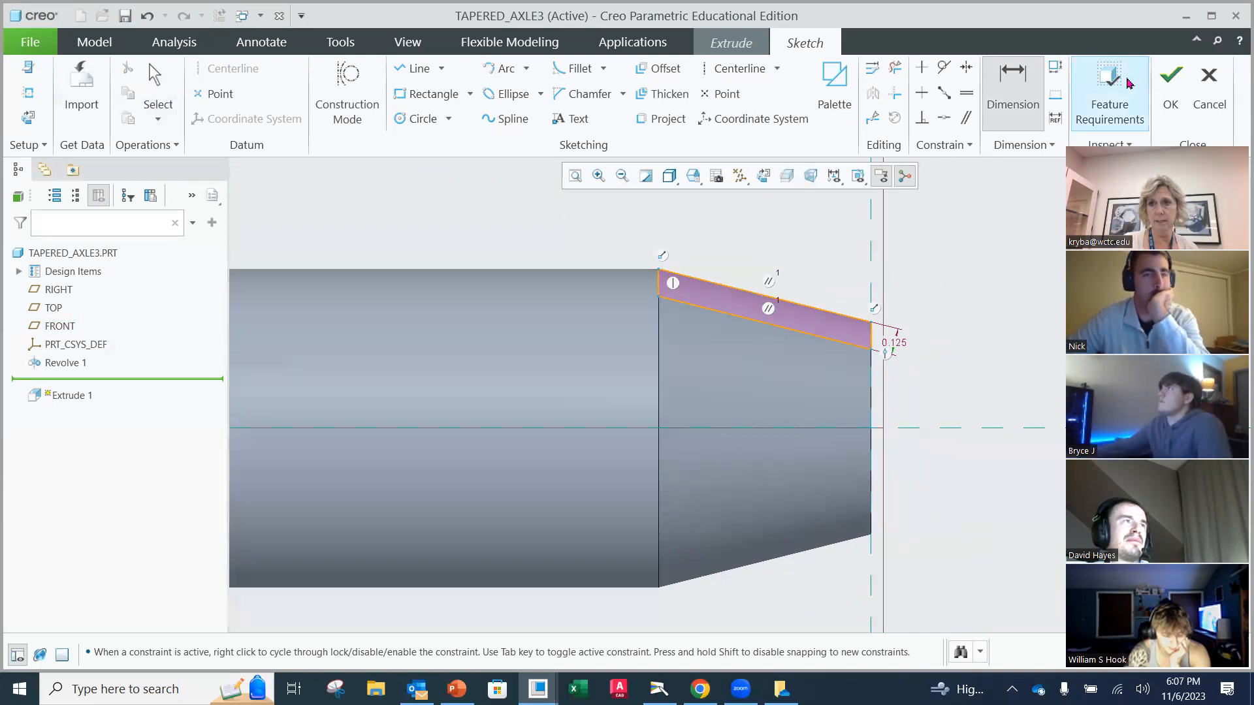
# - Check the keyway section against the feature requirements and complete the sketch
pyautogui.click(1128, 82)
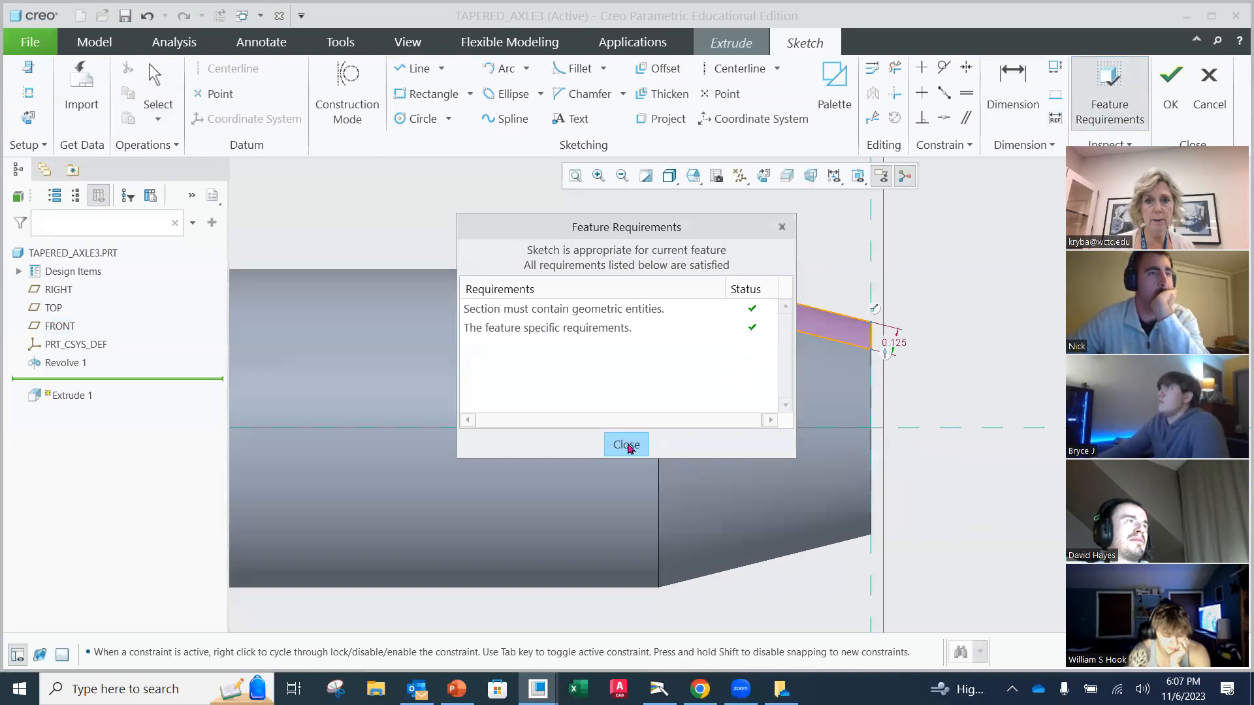
pyautogui.click(627, 444)
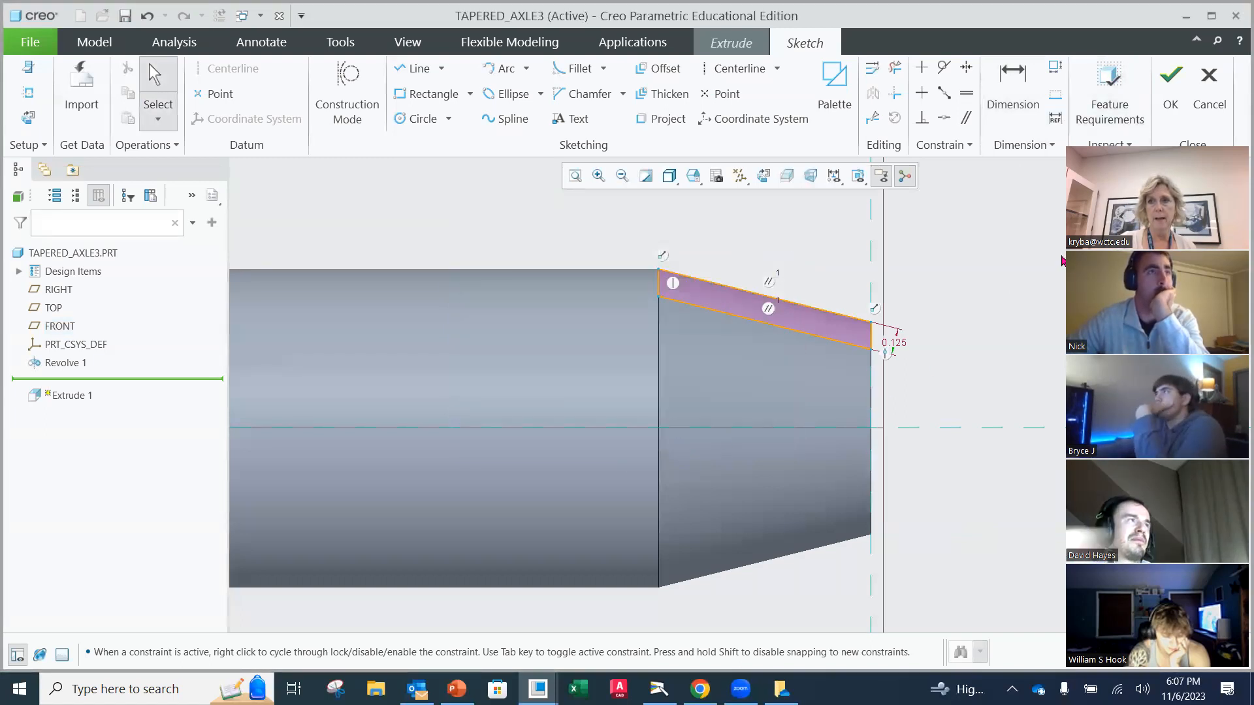
pyautogui.click(1171, 84)
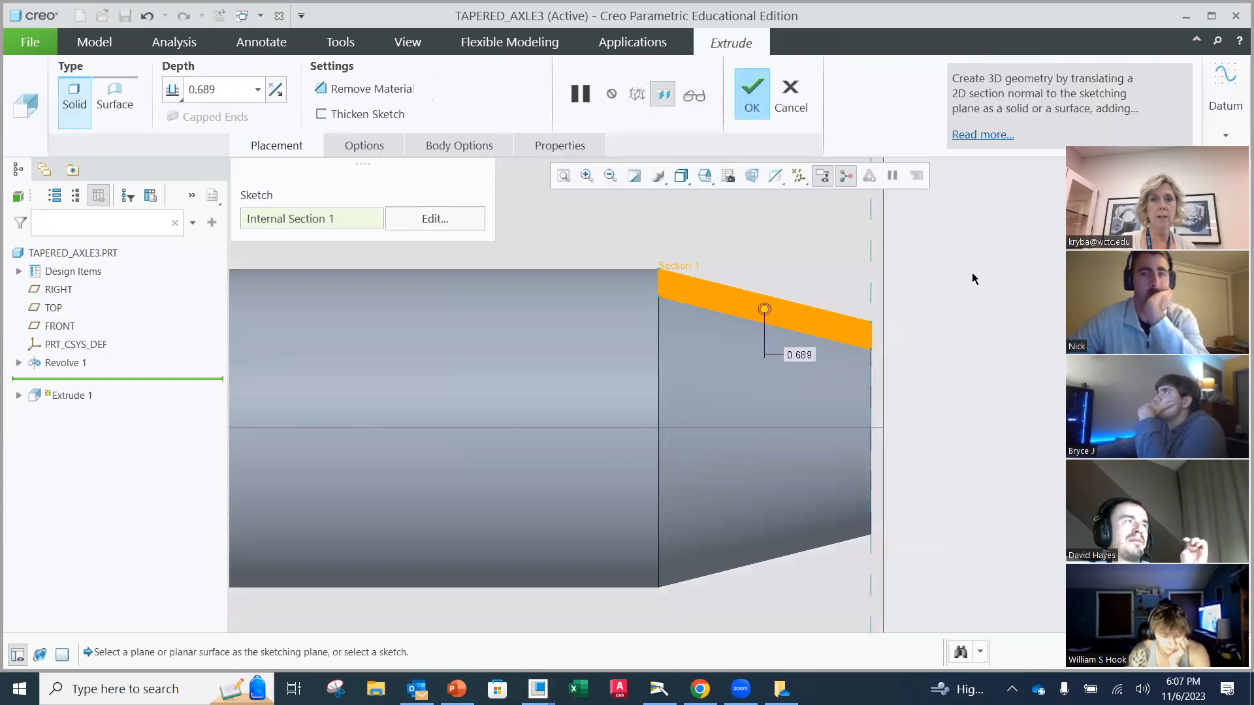
# - Make the keyway extrusion remove material from the tapered end
pyautogui.scroll(-2, 800, 305)
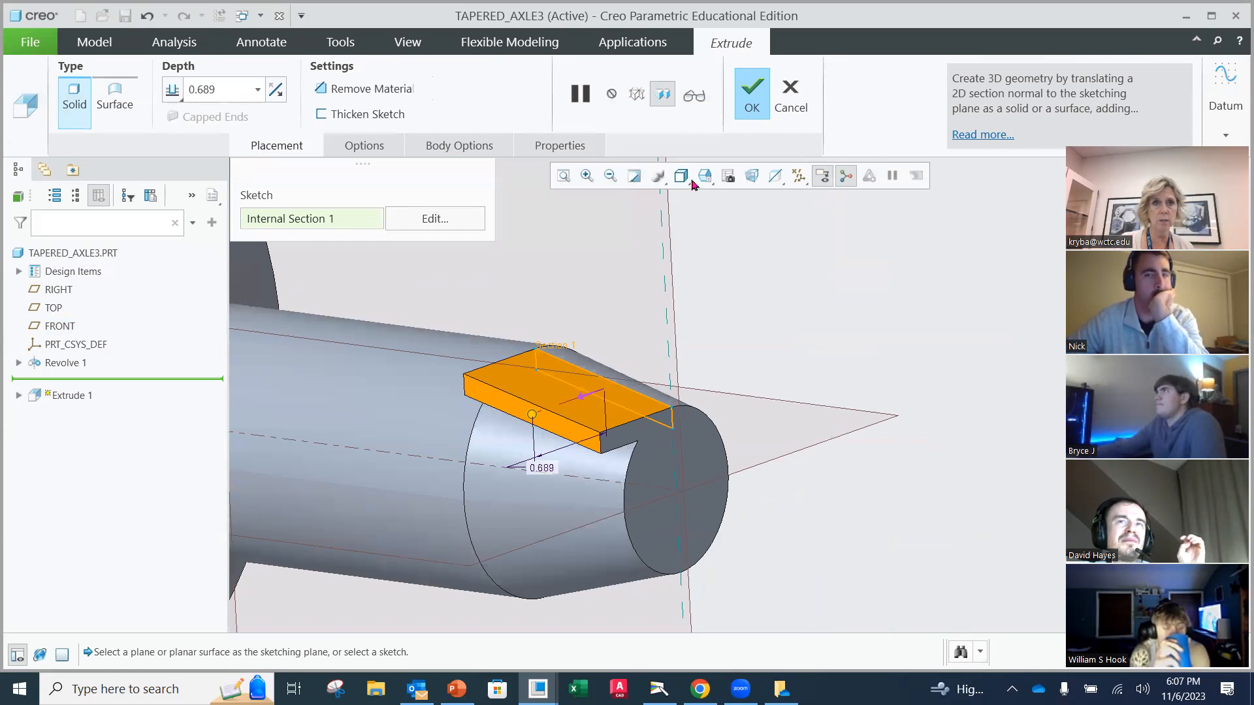
pyautogui.click(356, 90)
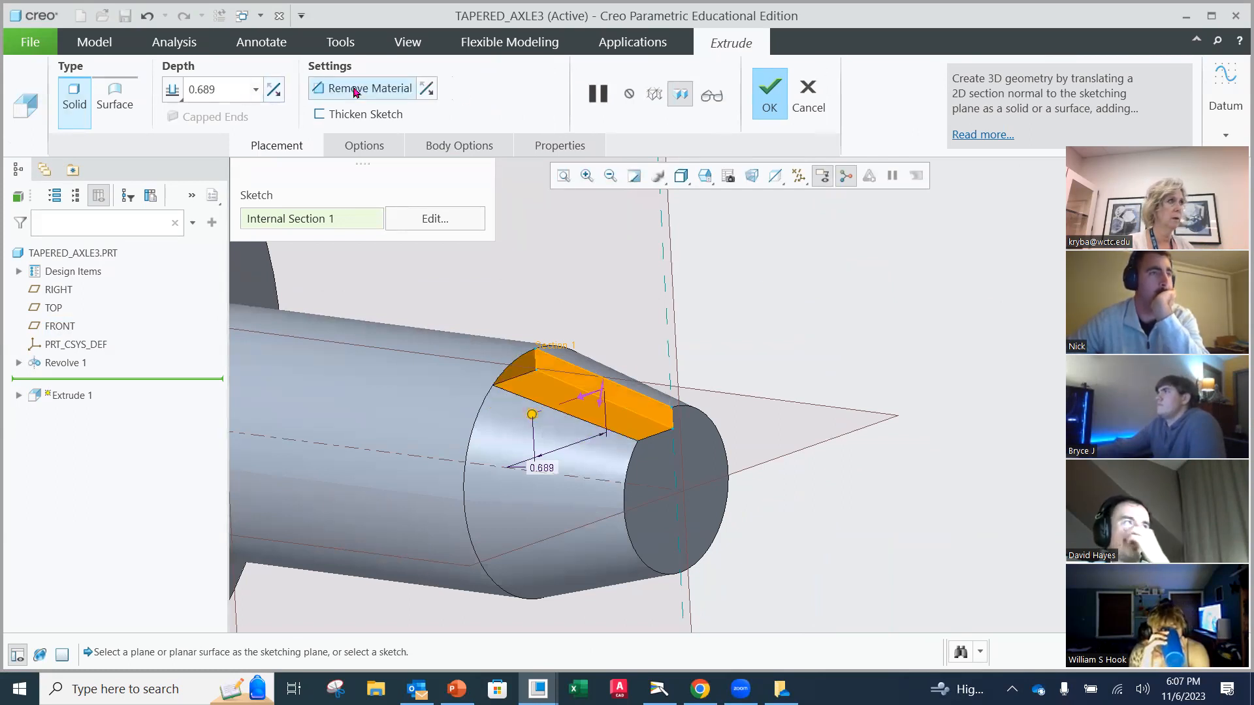
pyautogui.scroll(3, 641, 261)
pyautogui.scroll(-2, 629, 274)
pyautogui.scroll(-2, 459, 341)
pyautogui.moveTo(423, 346); pyautogui.dragTo(457, 366, button='middle')
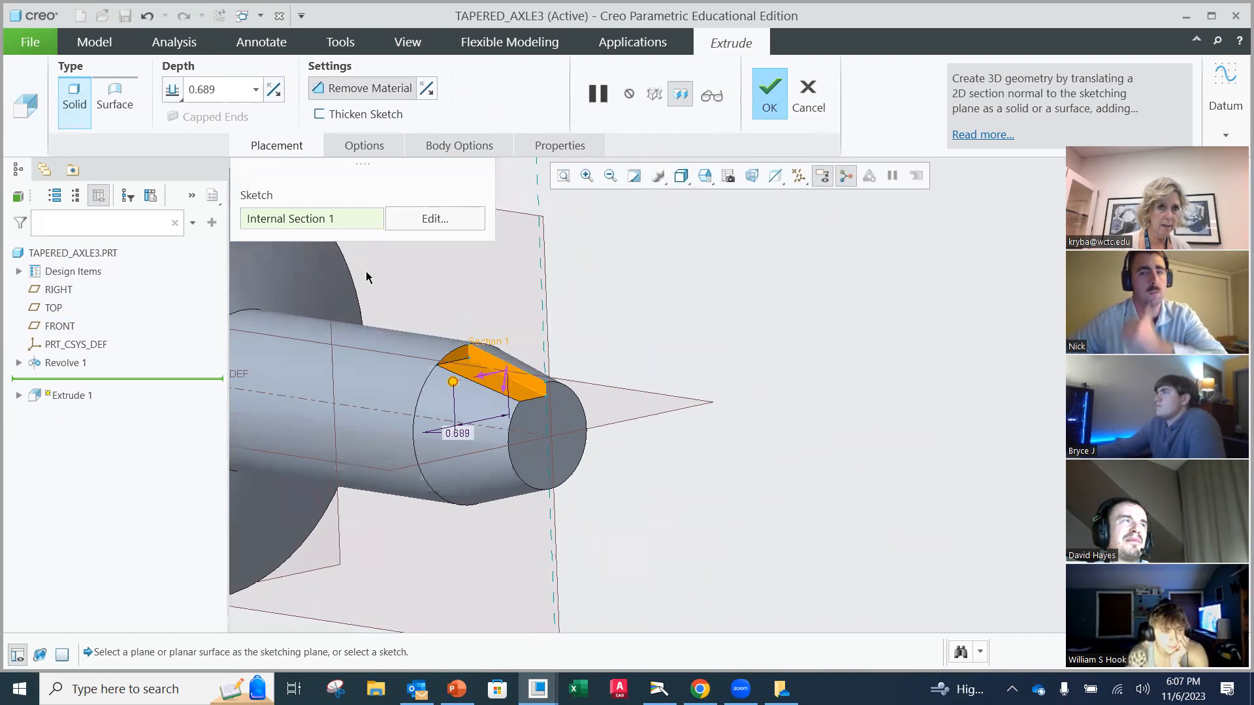
# - Make the keyway cut symmetric about the sketch plane, set its depth to 0.25 inches and complete the extrusion
pyautogui.click(182, 97)
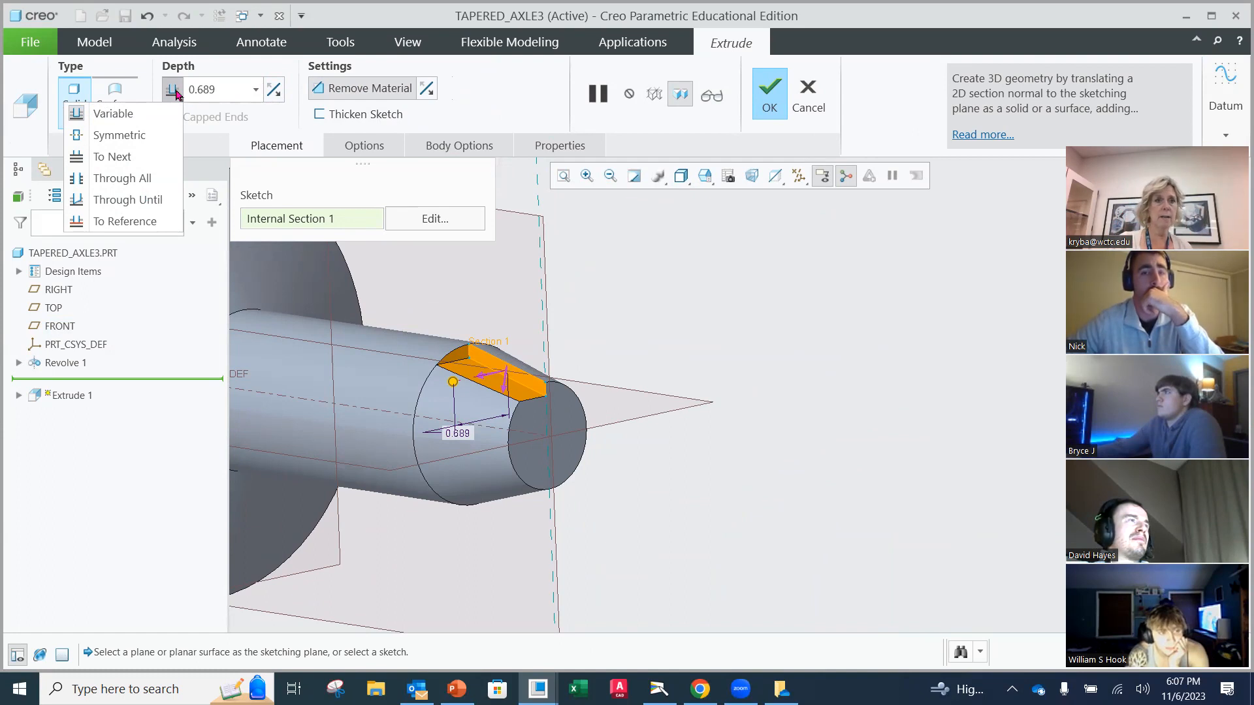
pyautogui.click(119, 135)
pyautogui.doubleClick(231, 90)
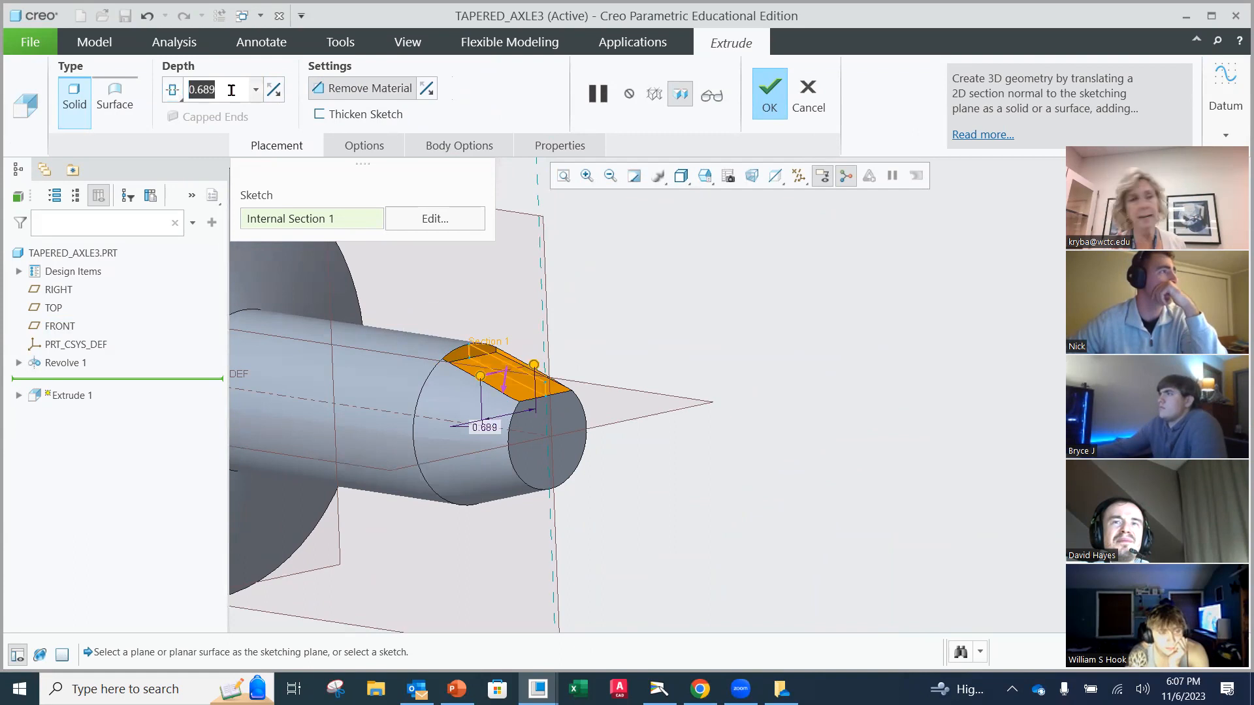
pyautogui.write('.2')
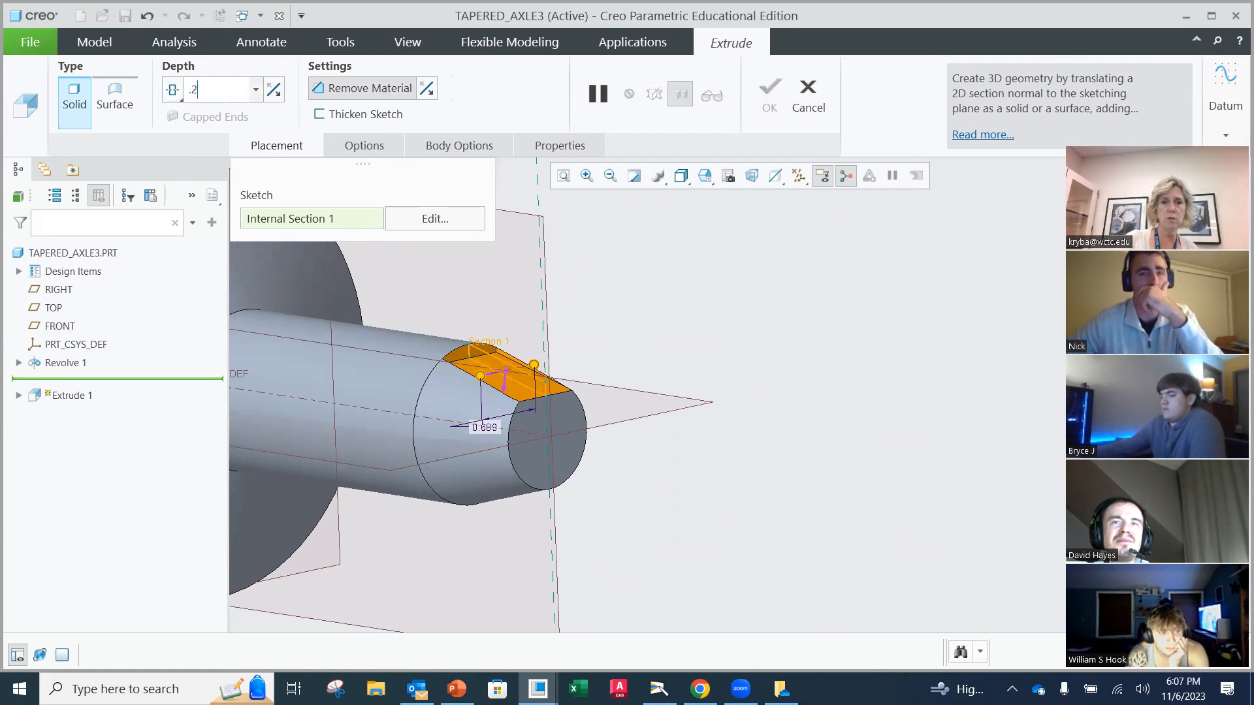
pyautogui.write('5')
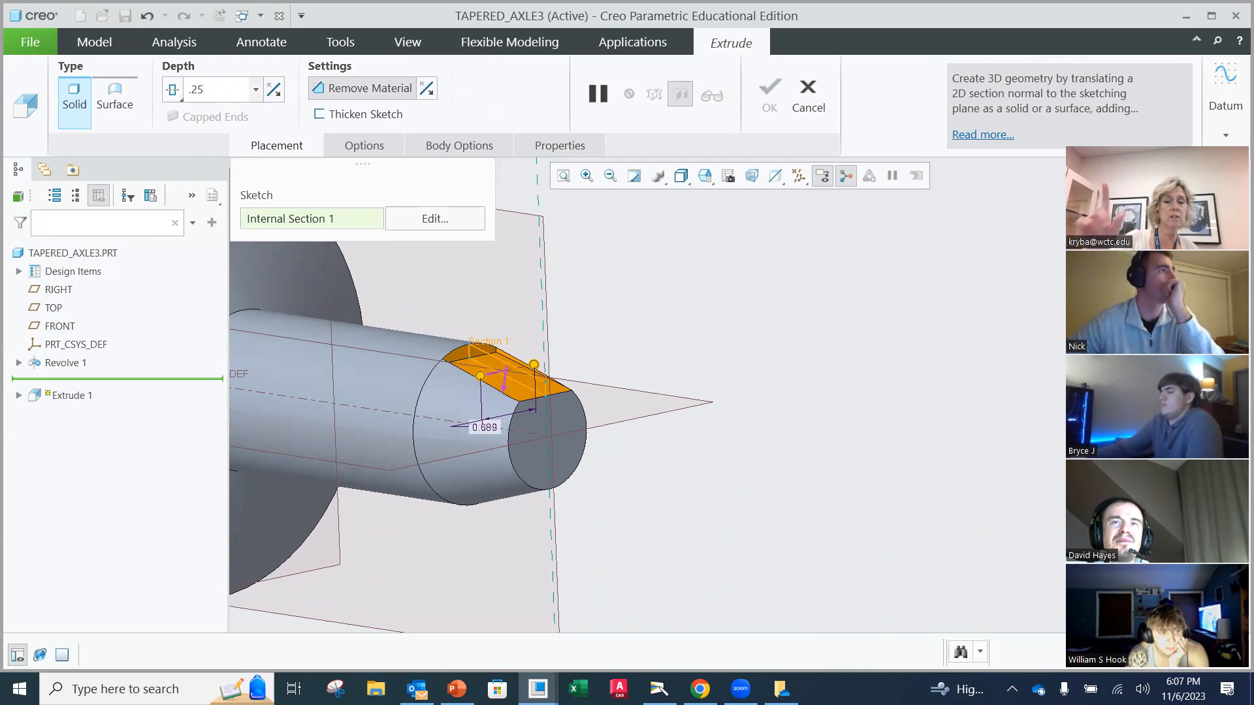
pyautogui.press('Return')
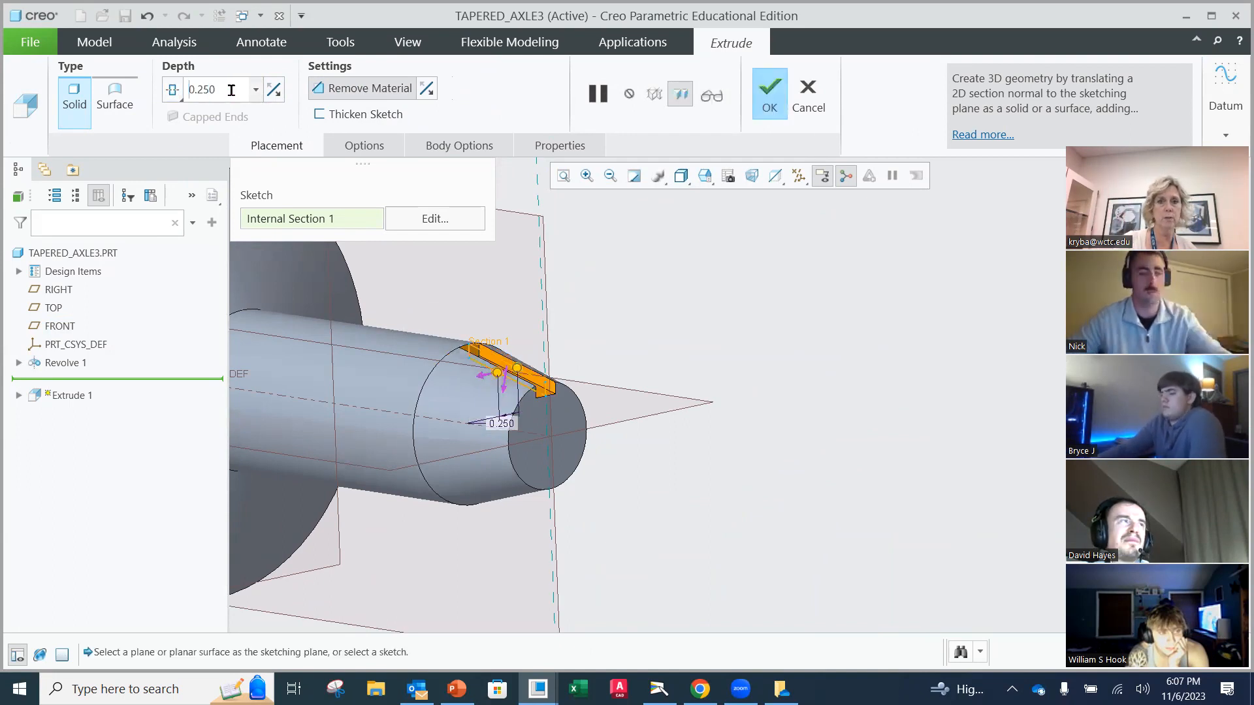
pyautogui.moveTo(498, 398); pyautogui.dragTo(507, 339, button='middle')
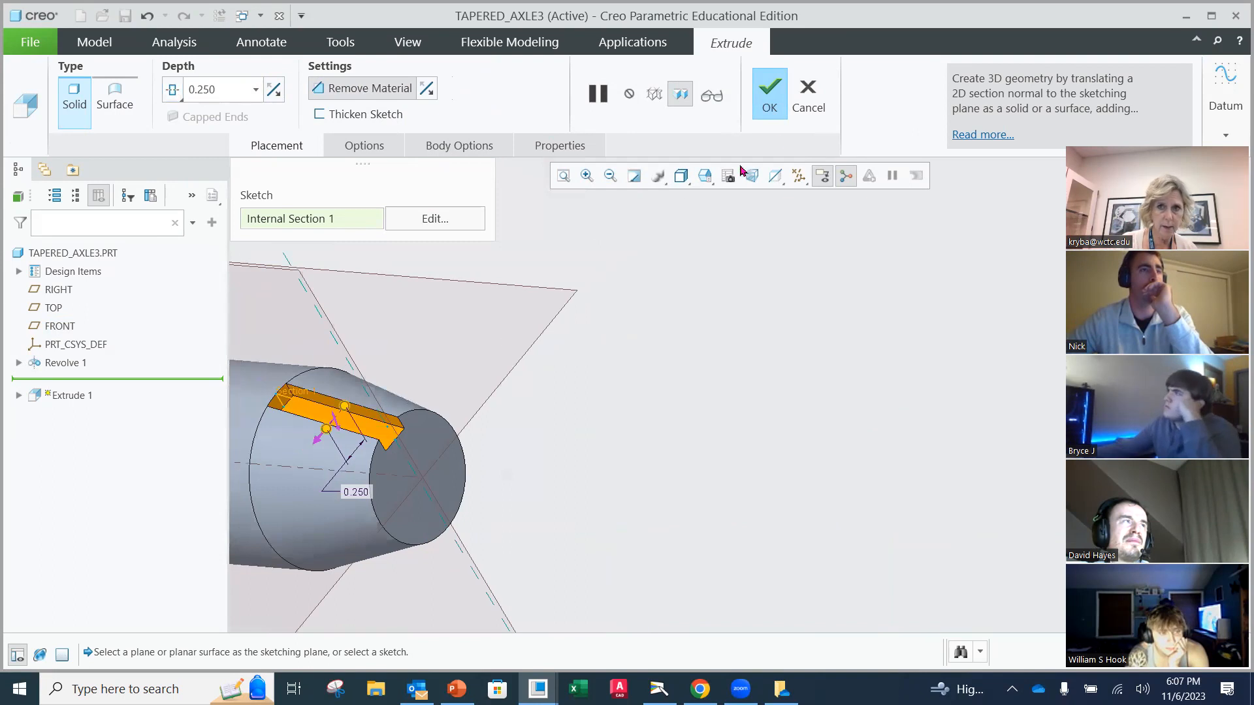
pyautogui.click(770, 95)
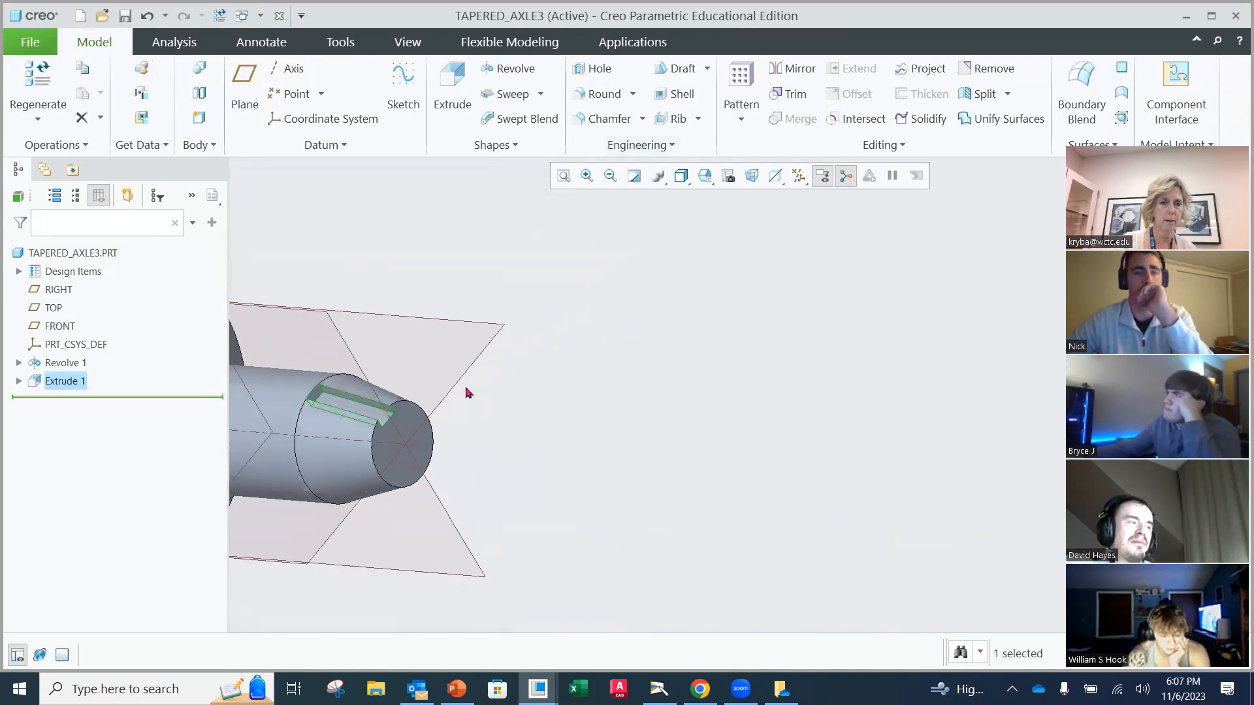
# - Try to mirror the keyway cut about the RIGHT datum plane
pyautogui.moveTo(480, 328); pyautogui.dragTo(504, 325, button='middle')
pyautogui.hotkey('ctrl', 'd')
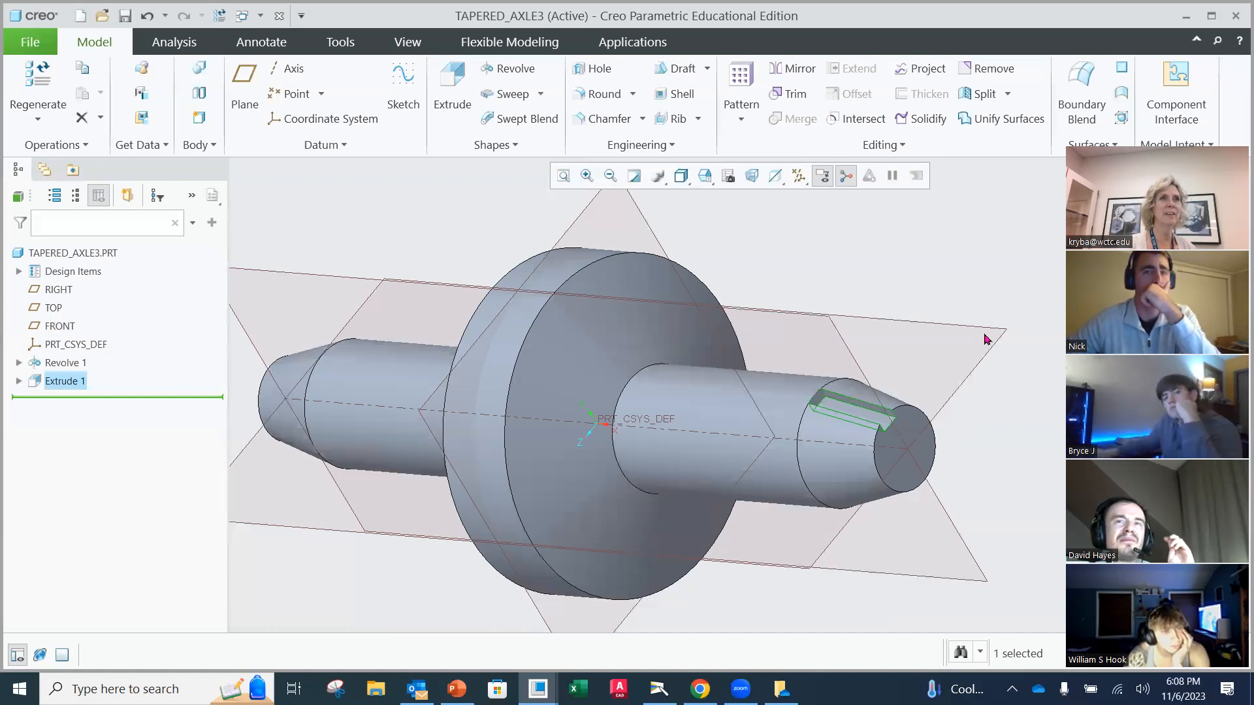
pyautogui.scroll(-3, 627, 424)
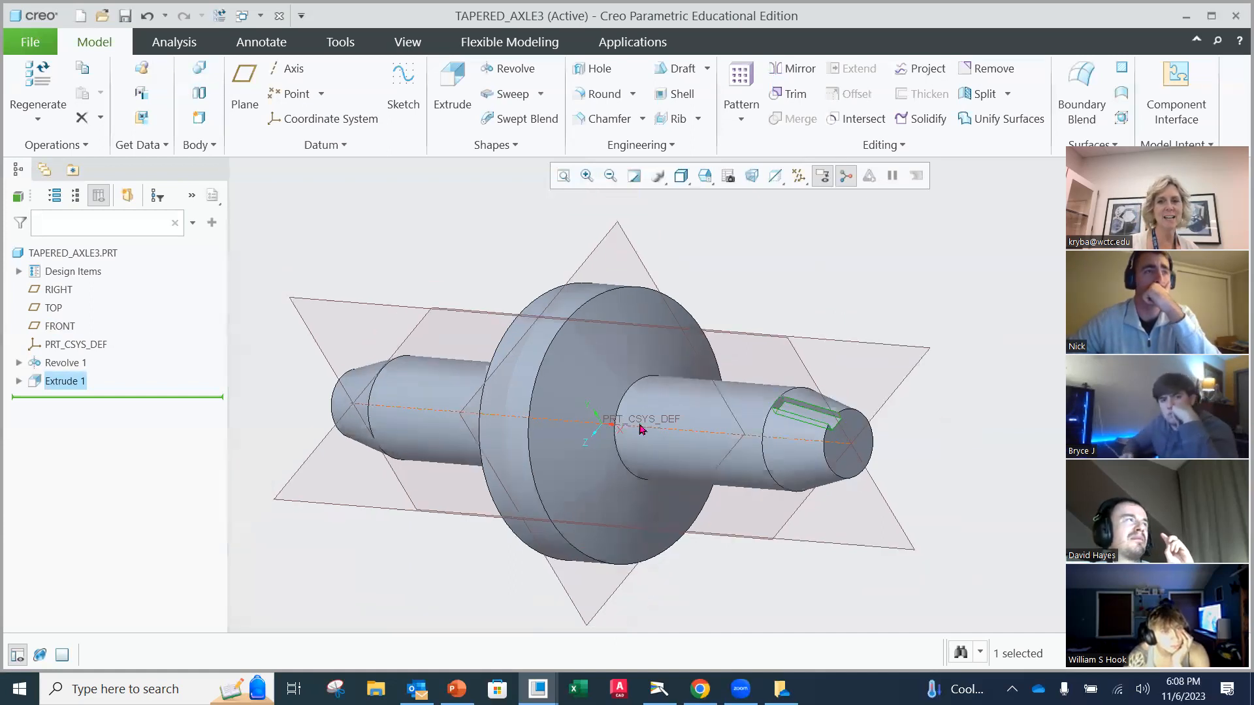
pyautogui.moveTo(697, 283)
pyautogui.mouseDown(button='middle')
pyautogui.moveTo(722, 288)
pyautogui.moveTo(704, 296)
pyautogui.mouseUp(button='middle')
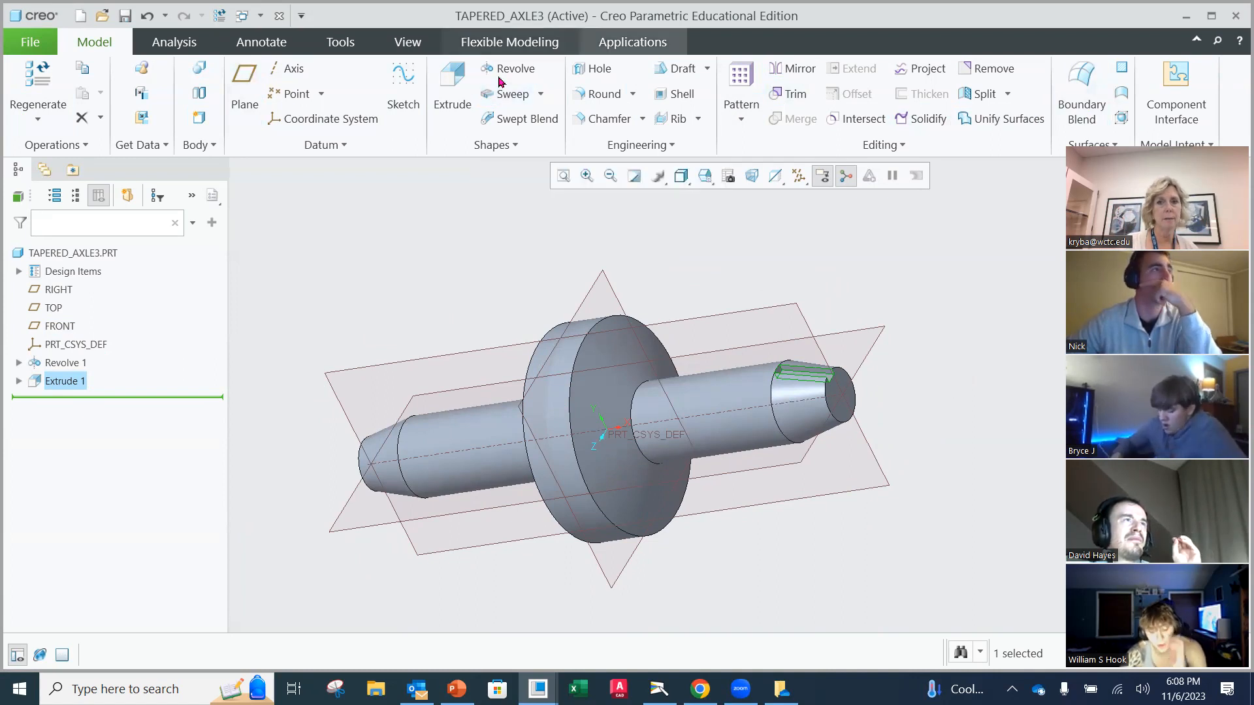
pyautogui.click(793, 71)
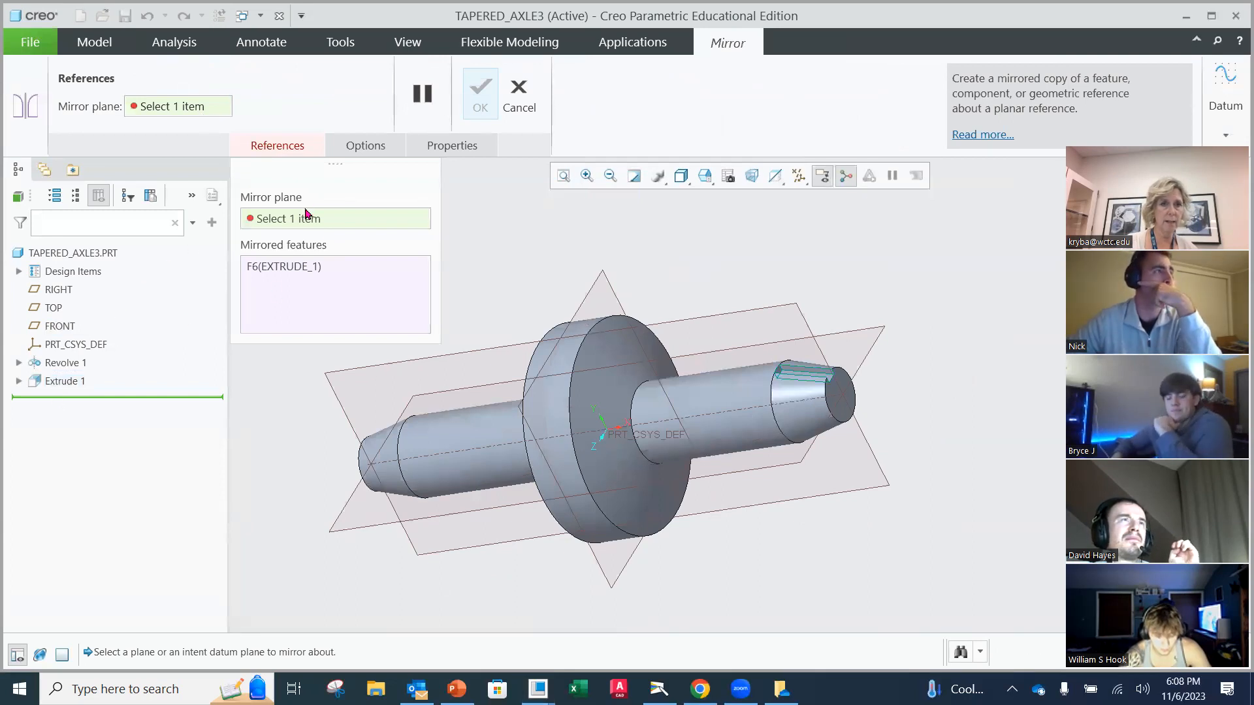
pyautogui.click(581, 298)
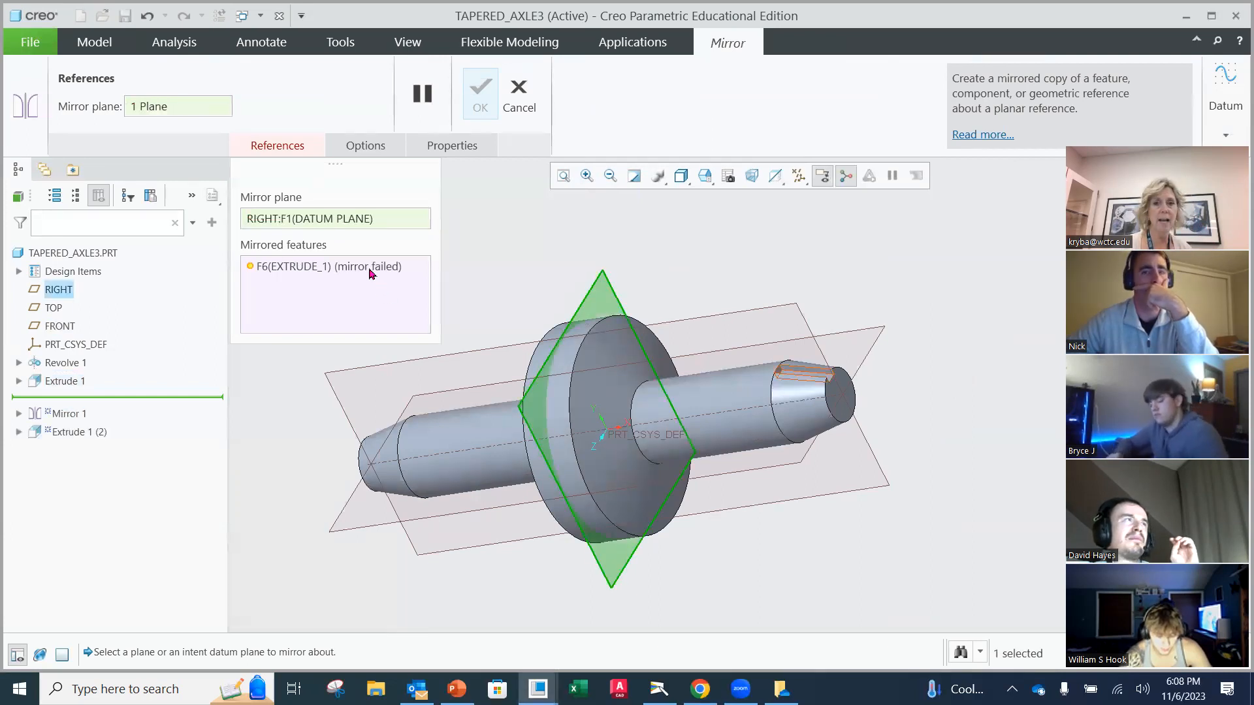
pyautogui.moveTo(370, 273)
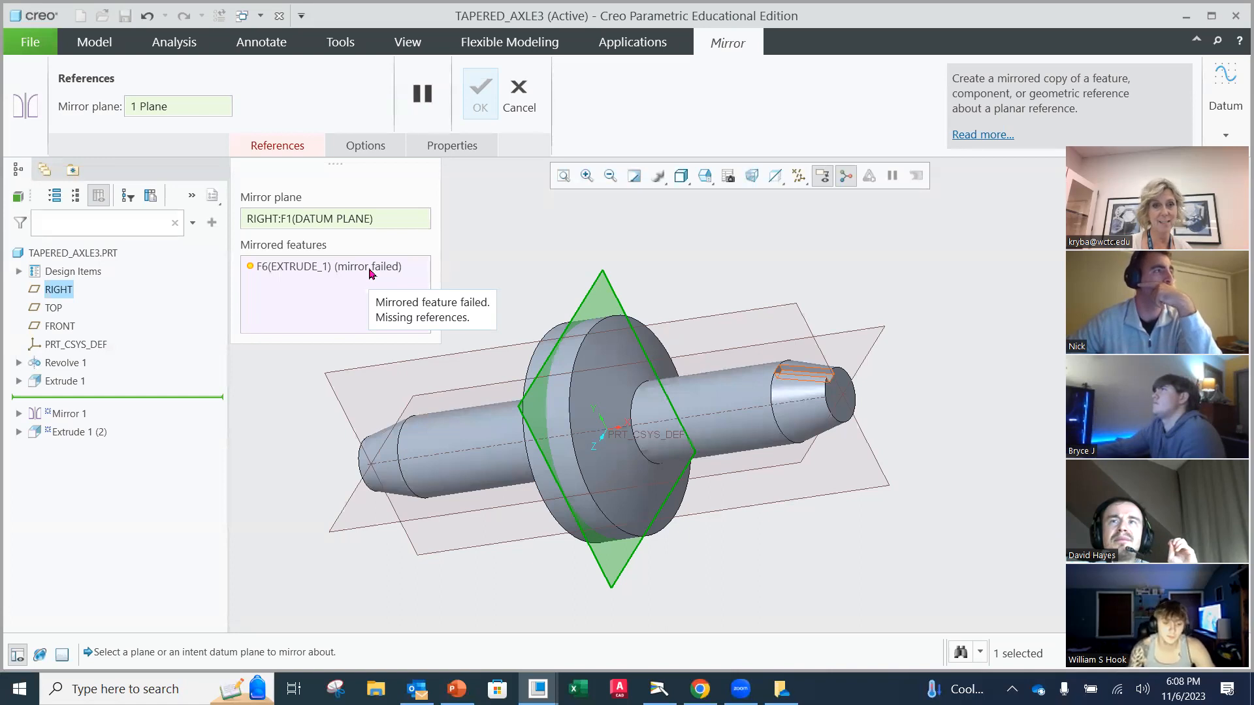
pyautogui.click(522, 103)
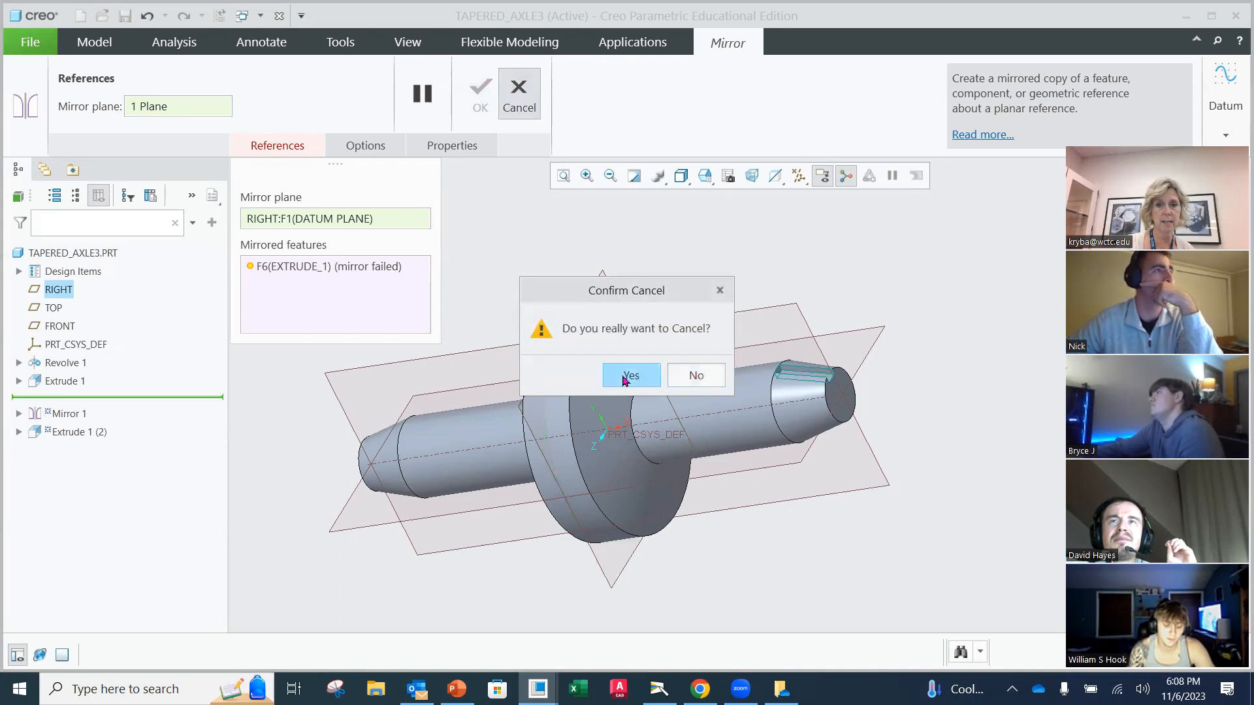
pyautogui.click(630, 374)
# - Reopen the internal section of the keyway extrusion for editing
pyautogui.moveTo(451, 375)
pyautogui.mouseDown(button='middle')
pyautogui.moveTo(456, 358)
pyautogui.moveTo(476, 361)
pyautogui.moveTo(358, 434)
pyautogui.moveTo(378, 395)
pyautogui.moveTo(383, 405)
pyautogui.mouseUp(button='middle')
pyautogui.scroll(4, 395, 401)
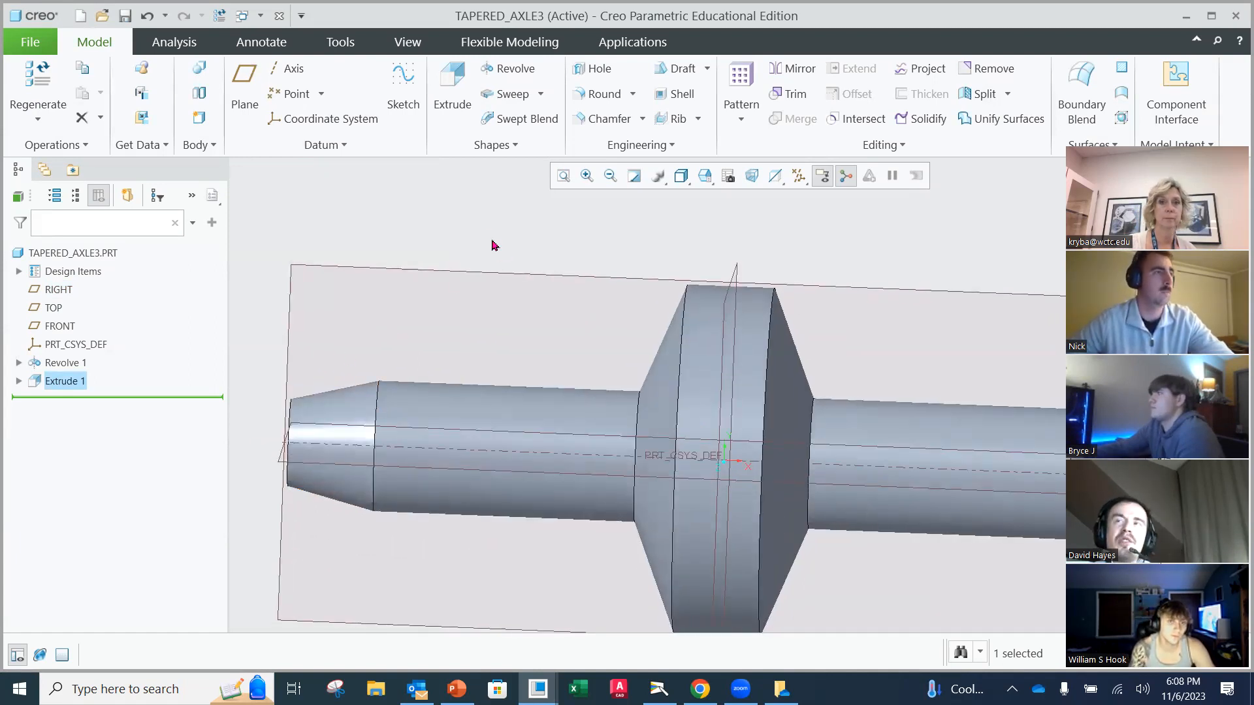
pyautogui.click(453, 269)
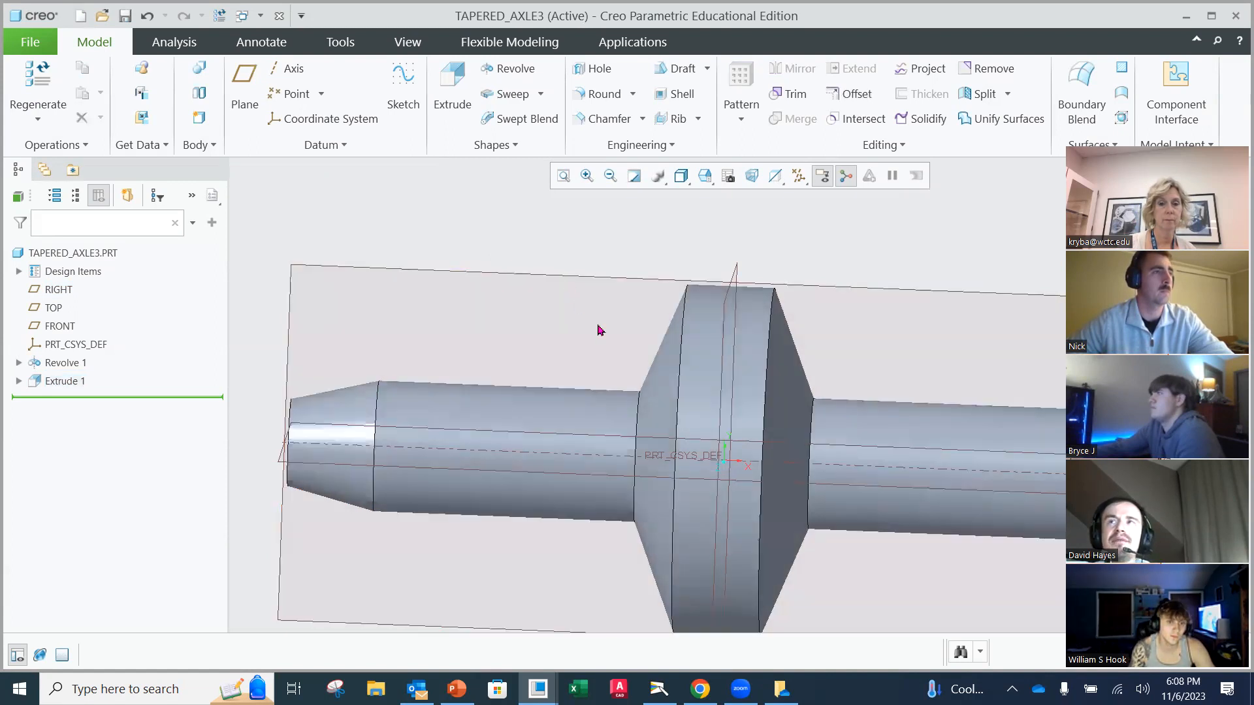
pyautogui.scroll(-3, 598, 327)
pyautogui.hotkey('ctrl', 'd')
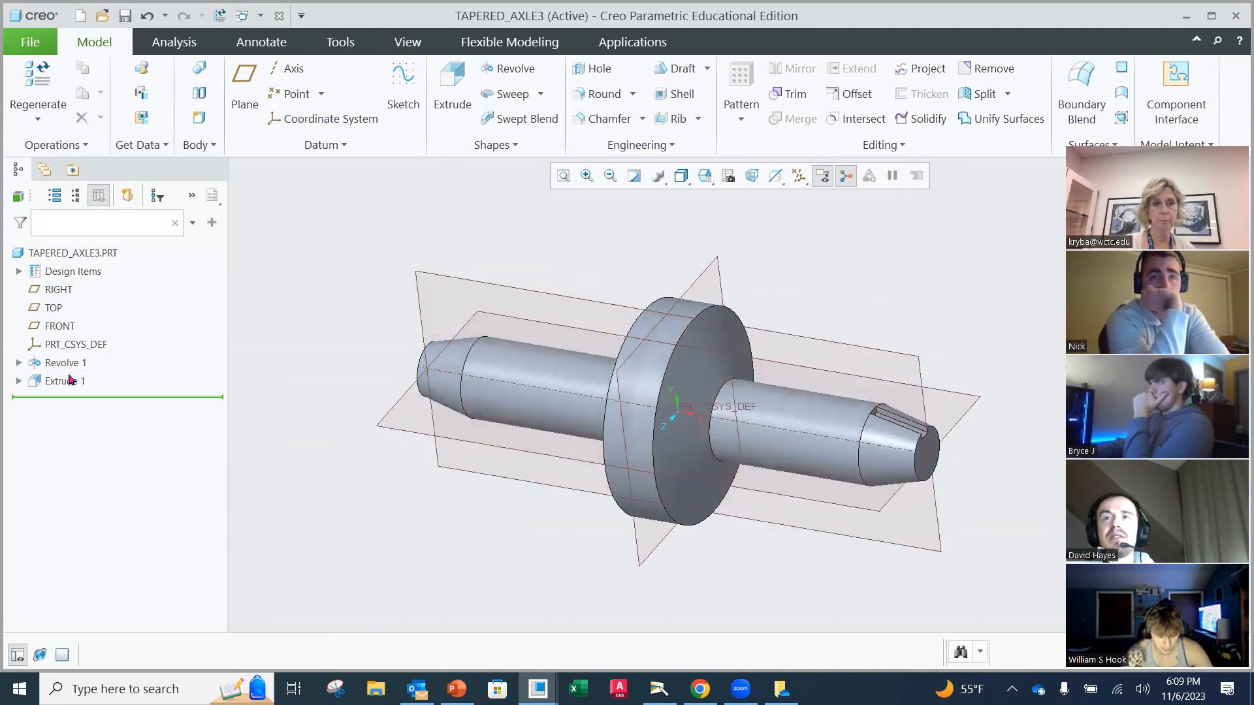
pyautogui.click(19, 382)
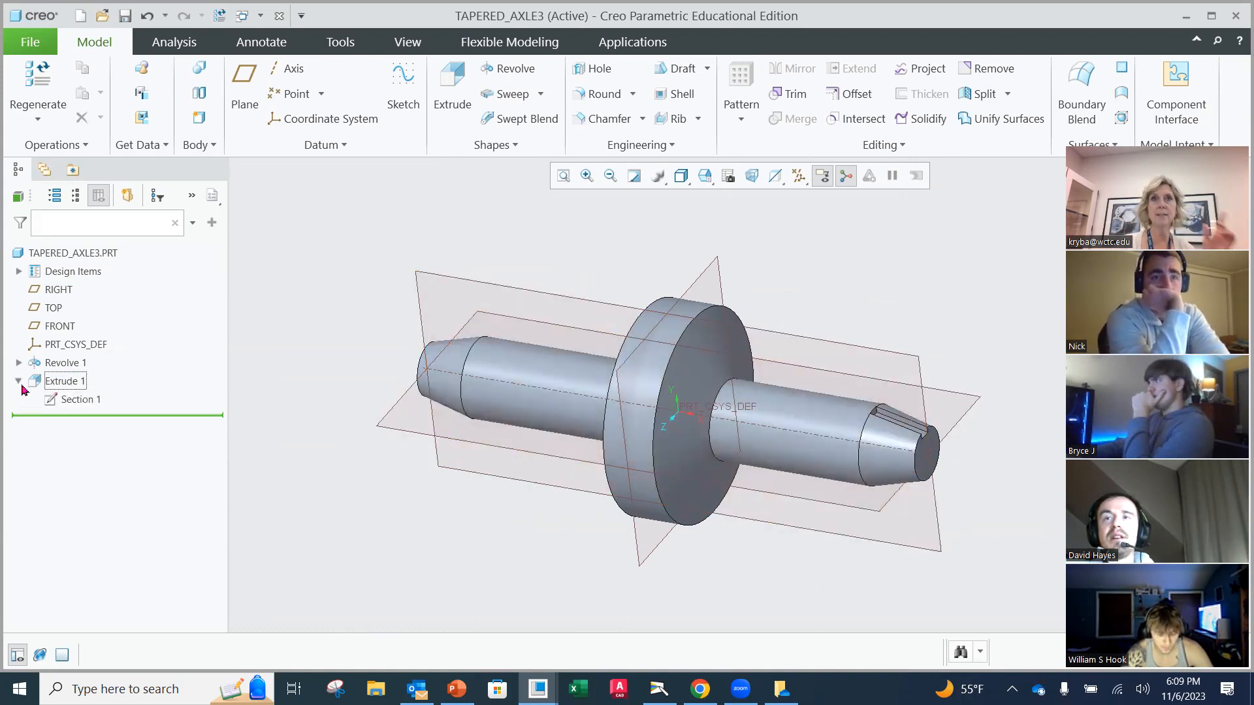
pyautogui.click(74, 399)
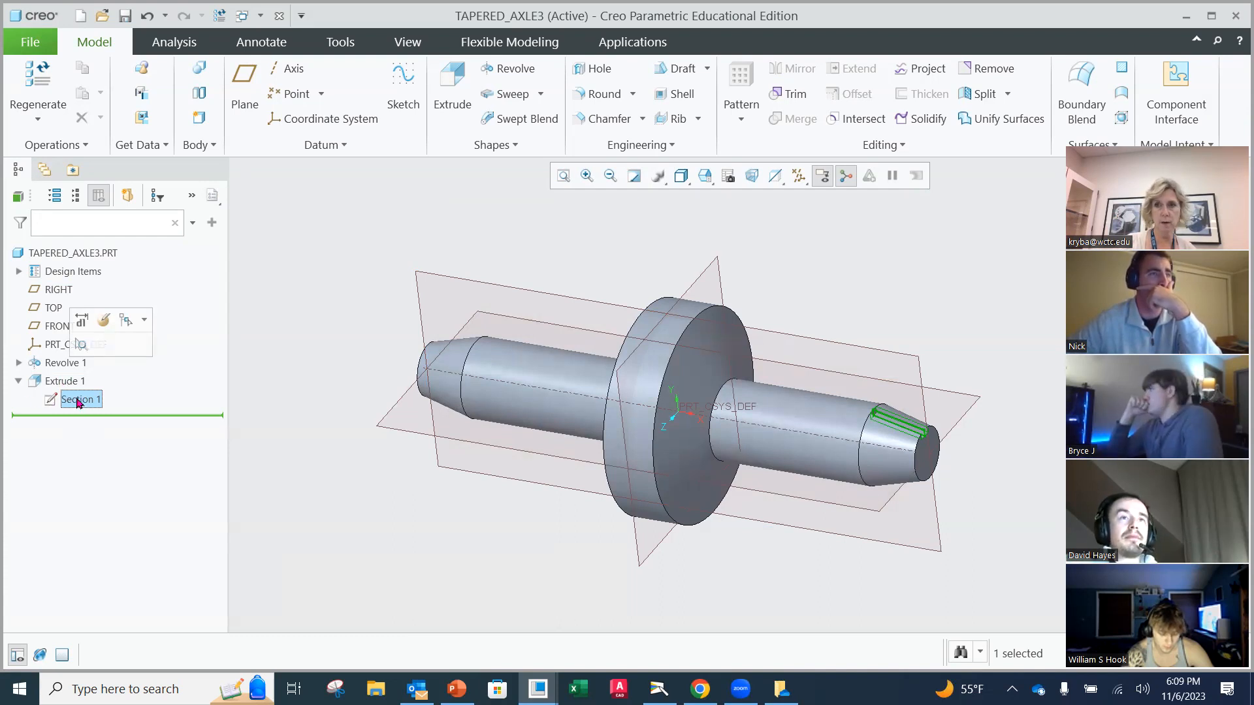
pyautogui.click(104, 320)
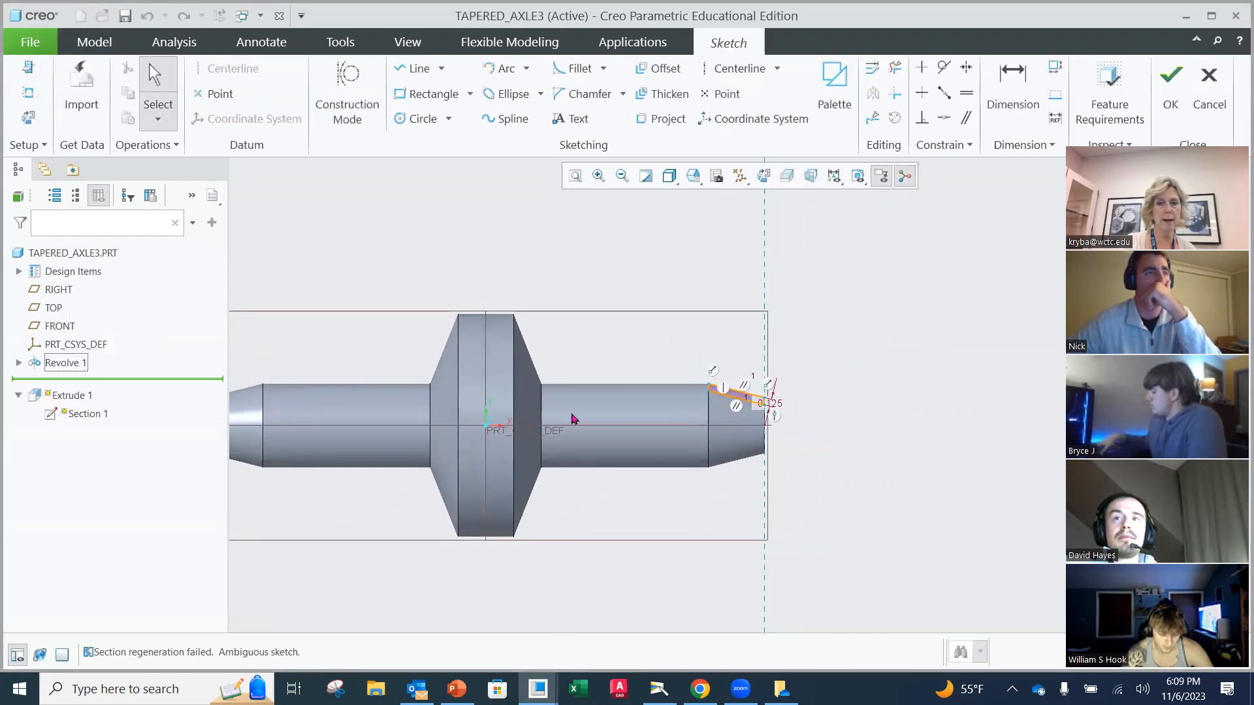
# - Mirror the complete keyway section about the RIGHT plane onto the opposite taper and complete the sketch
pyautogui.scroll(-2, 550, 422)
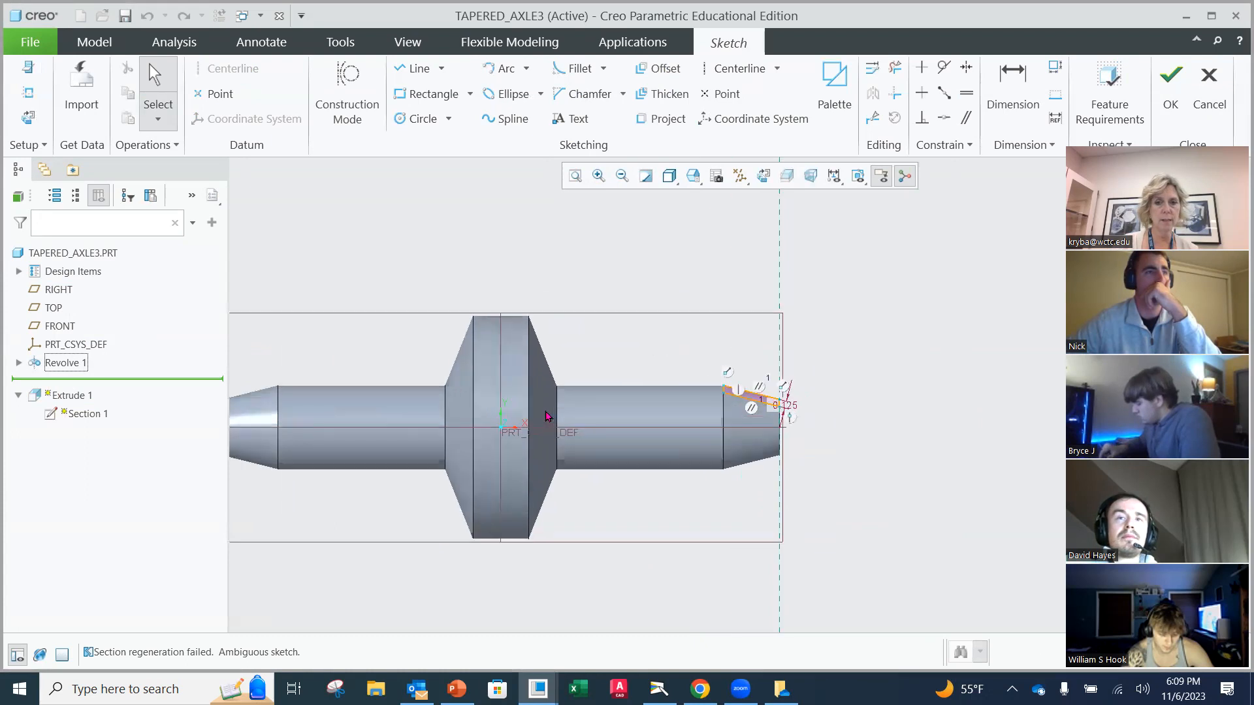
pyautogui.keyDown('shift'); pyautogui.moveTo(576, 410); pyautogui.dragTo(687, 410, button='middle'); pyautogui.keyUp('shift')
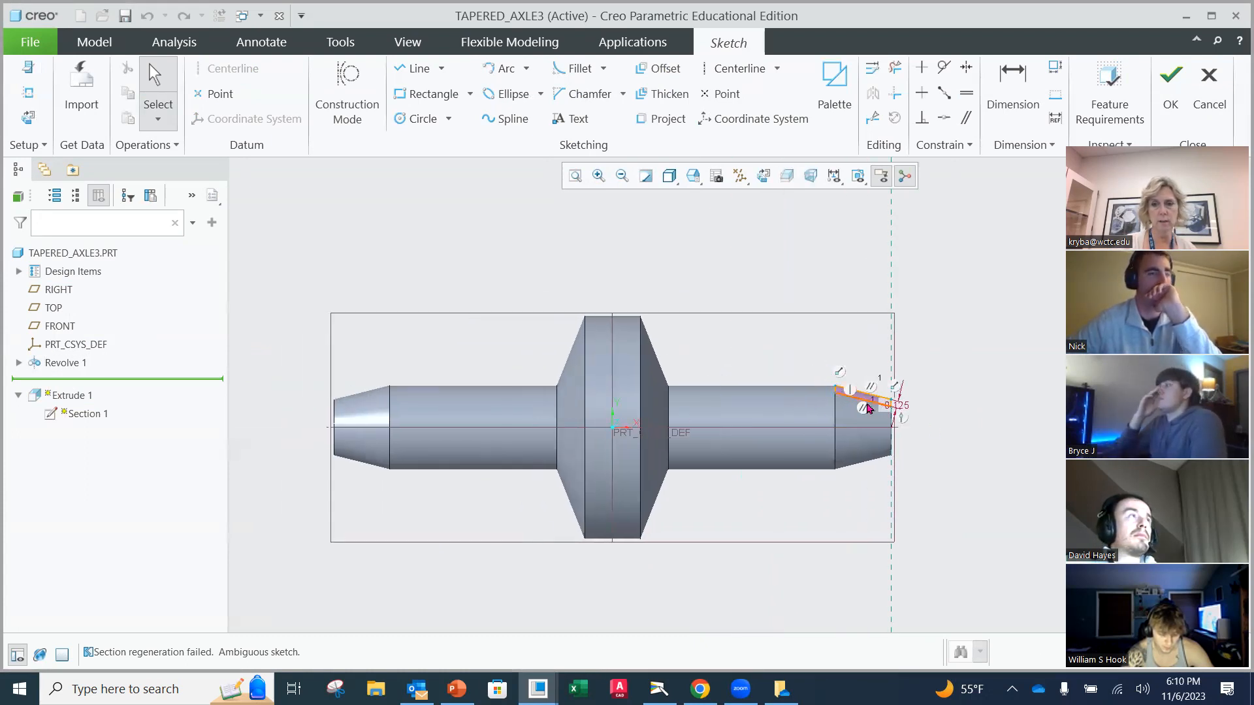
pyautogui.scroll(-3, 823, 373)
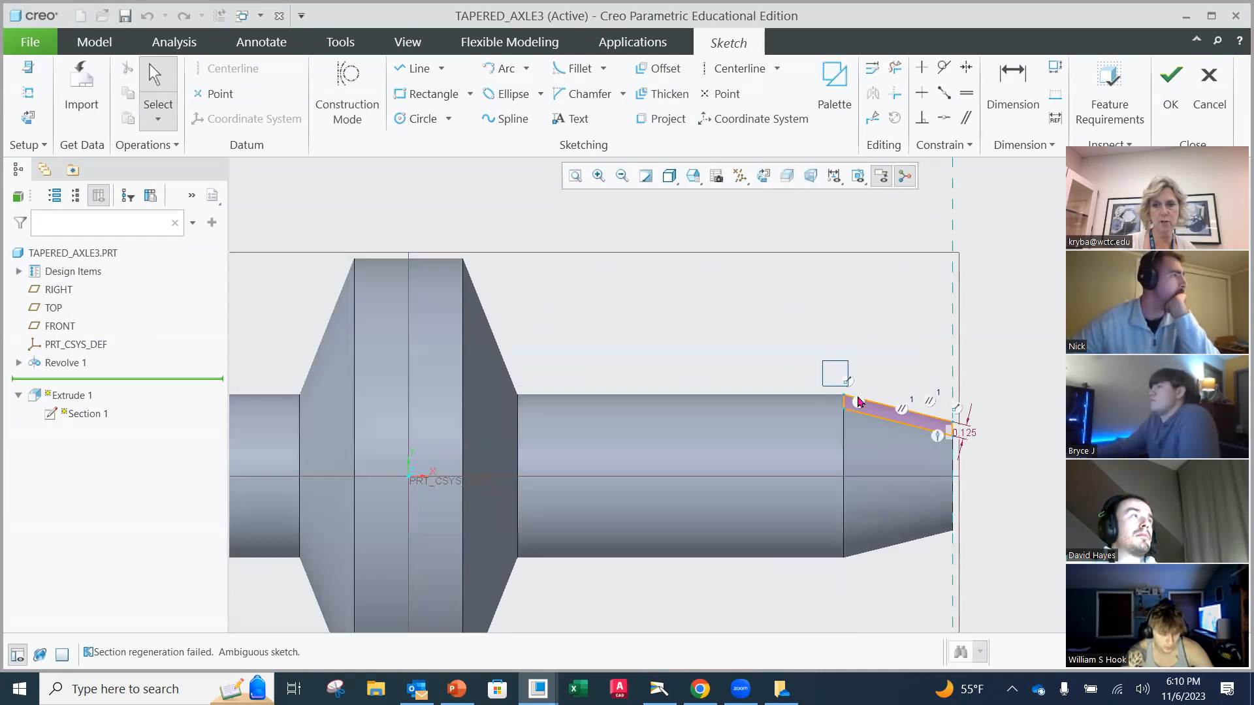
pyautogui.moveTo(821, 361); pyautogui.dragTo(998, 470)
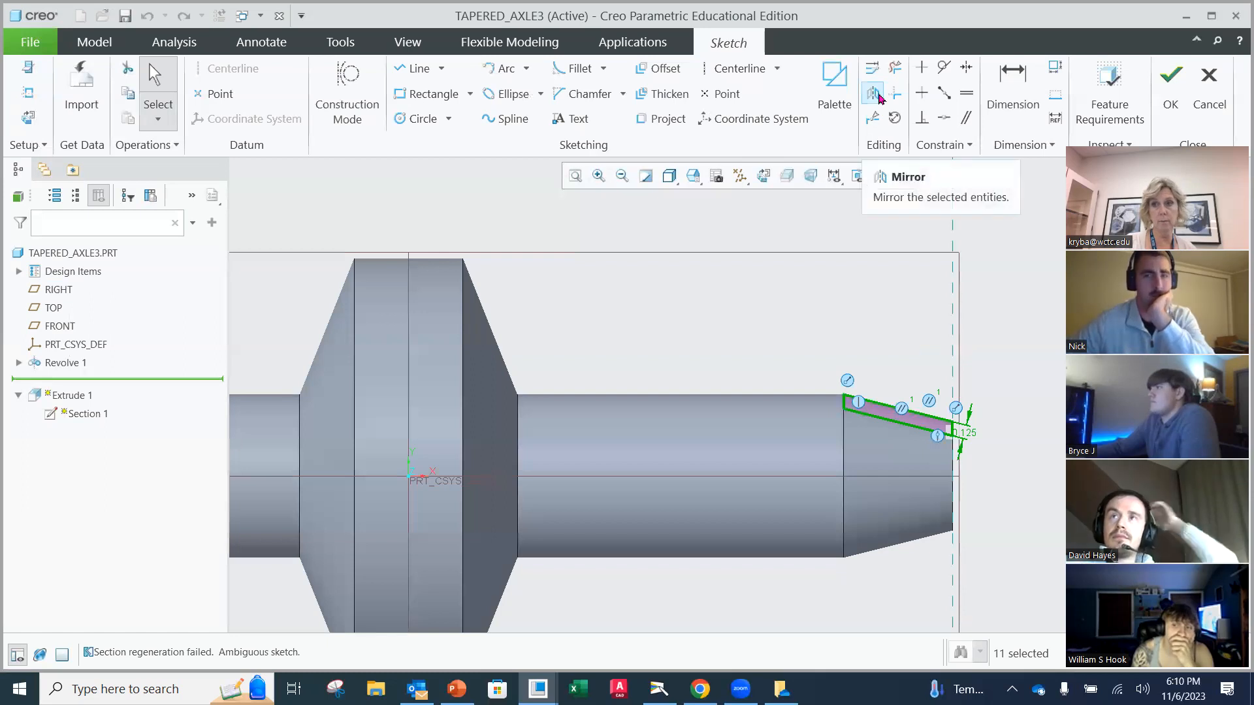
pyautogui.click(874, 94)
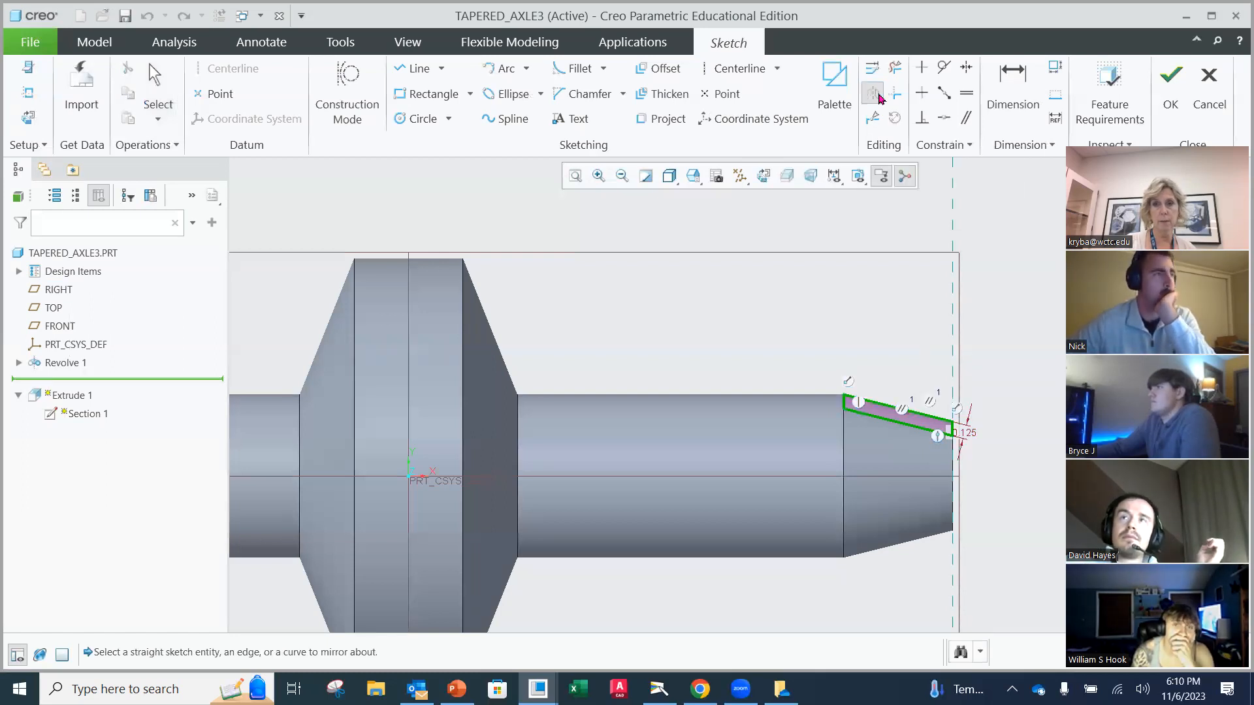
pyautogui.click(409, 295)
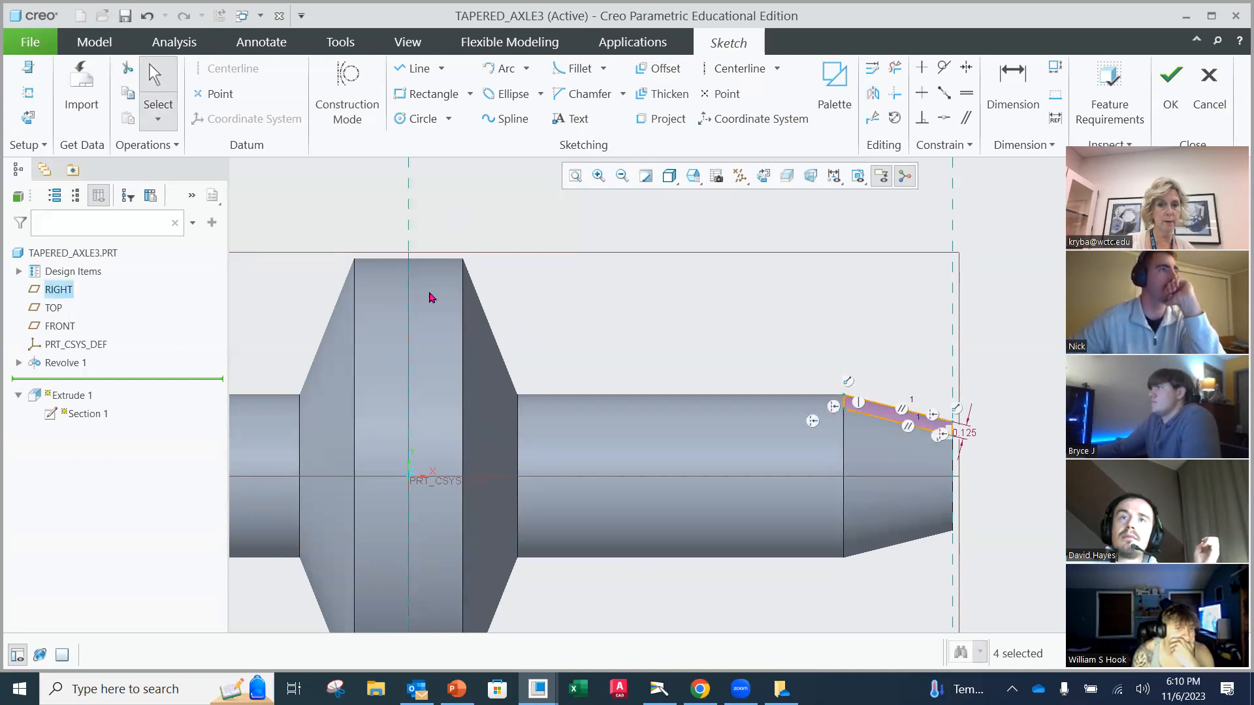
pyautogui.scroll(-3, 448, 328)
pyautogui.keyDown('shift'); pyautogui.moveTo(389, 326); pyautogui.dragTo(552, 325, button='middle'); pyautogui.keyUp('shift')
pyautogui.scroll(2, 371, 354)
pyautogui.scroll(2, 374, 360)
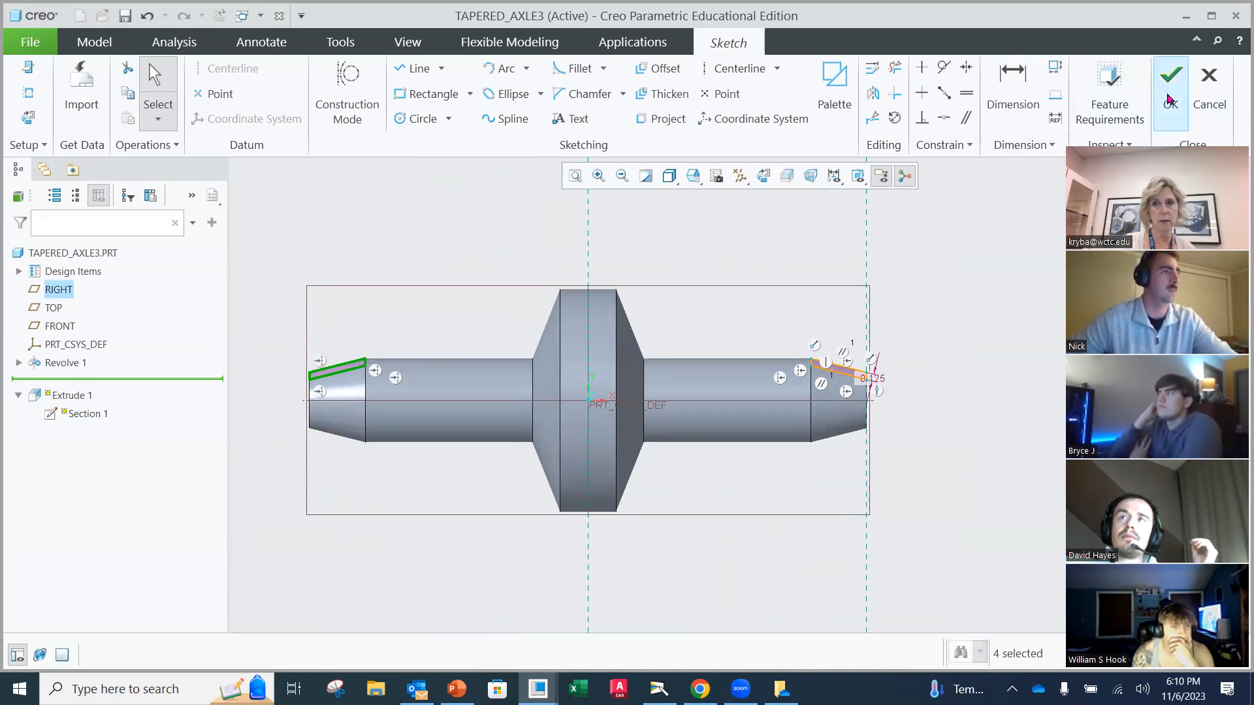
pyautogui.click(1169, 100)
# - Inspect the keyways on both tapered ends and review the extrusion's definition without changing it
pyautogui.moveTo(784, 299)
pyautogui.mouseDown(button='middle')
pyautogui.moveTo(750, 346)
pyautogui.moveTo(763, 320)
pyautogui.mouseUp(button='middle')
pyautogui.scroll(2, 766, 360)
pyautogui.scroll(-3, 758, 346)
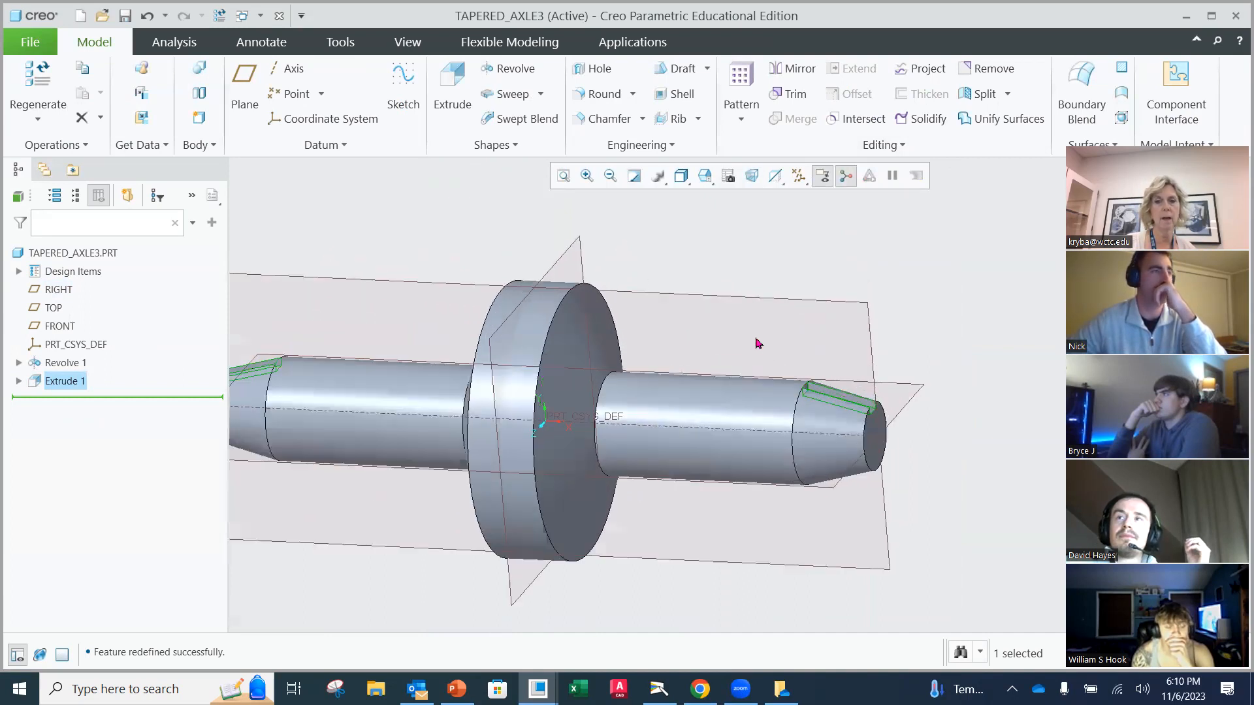
pyautogui.click(18, 381)
pyautogui.click(62, 382)
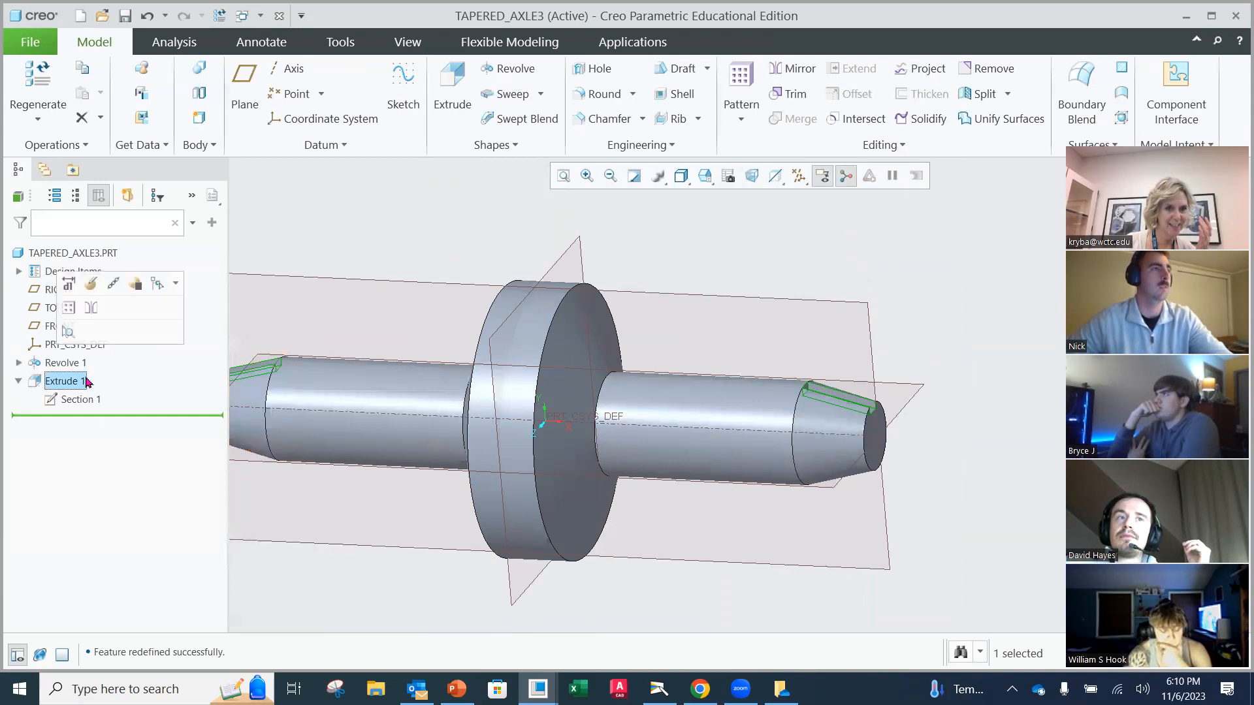
pyautogui.click(92, 285)
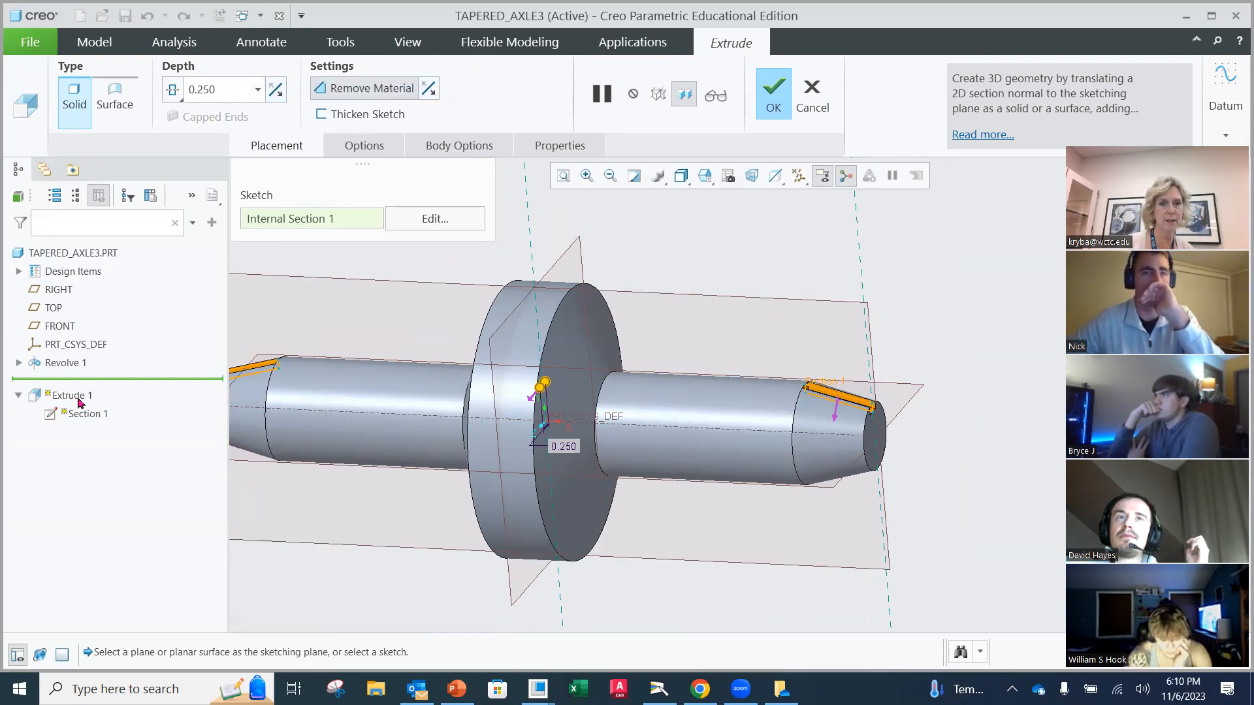
pyautogui.click(773, 92)
pyautogui.moveTo(467, 344); pyautogui.dragTo(535, 344, button='middle')
pyautogui.moveTo(456, 389); pyautogui.dragTo(424, 360, button='middle')
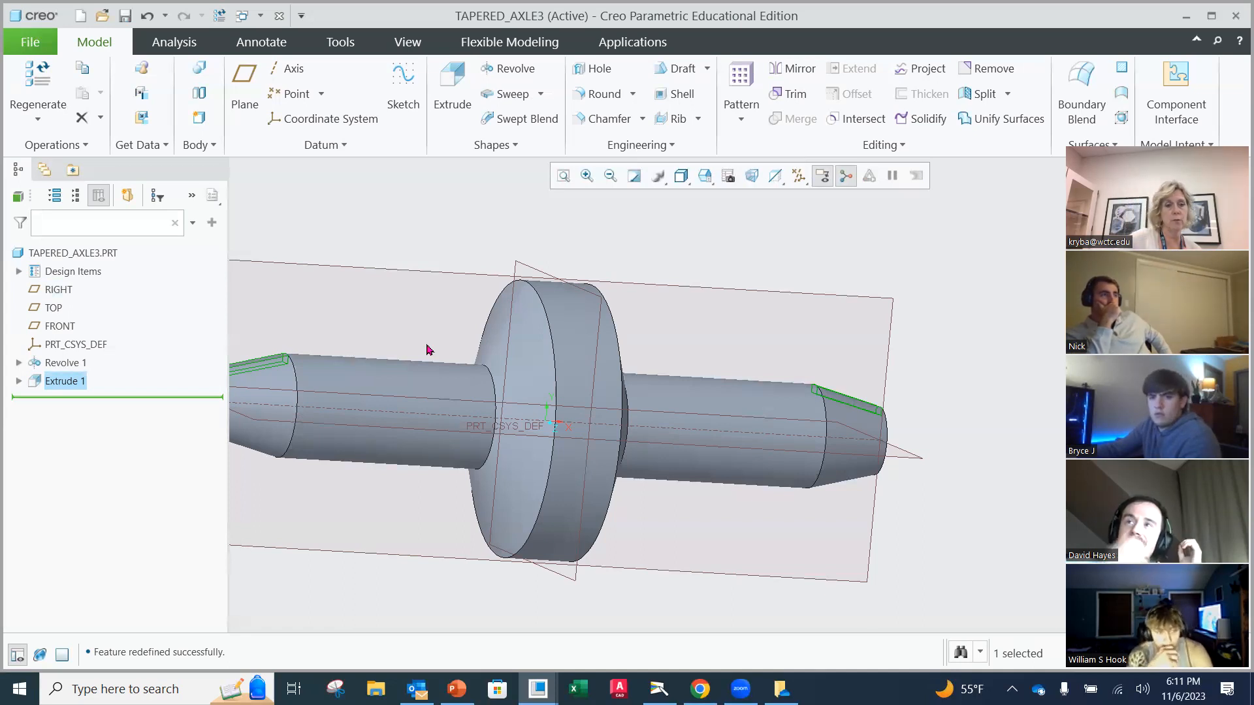
pyautogui.moveTo(364, 411)
pyautogui.mouseDown(button='middle')
pyautogui.moveTo(370, 371)
pyautogui.moveTo(390, 363)
pyautogui.moveTo(407, 391)
pyautogui.mouseUp(button='middle')
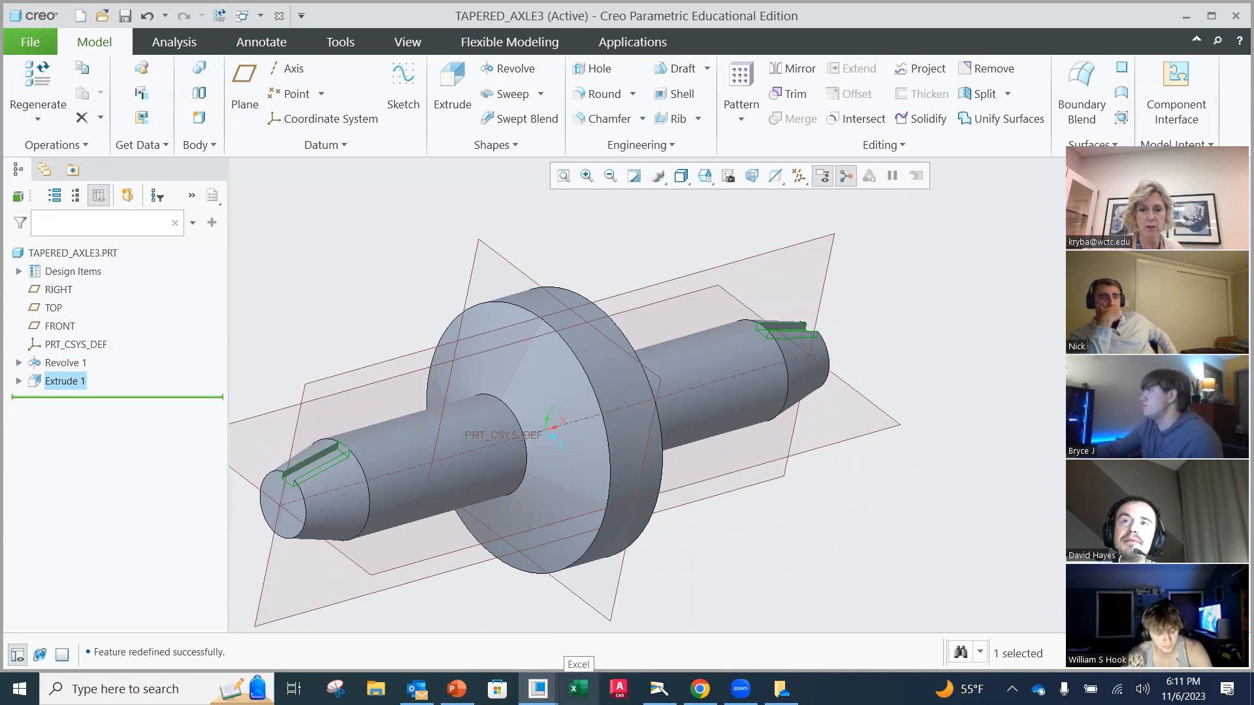
# - Switch to the Camera window to consult the tapered axle problem drawing
pyautogui.moveTo(538, 689)
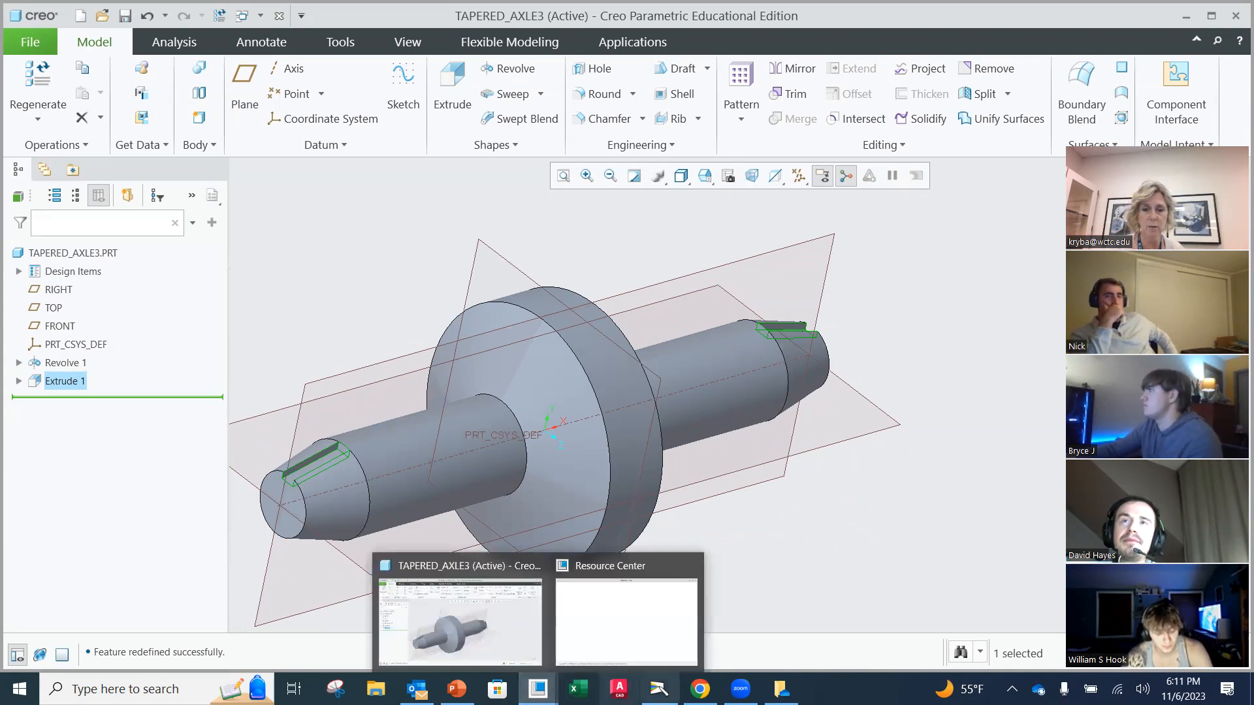
pyautogui.moveTo(659, 689)
pyautogui.click(662, 609)
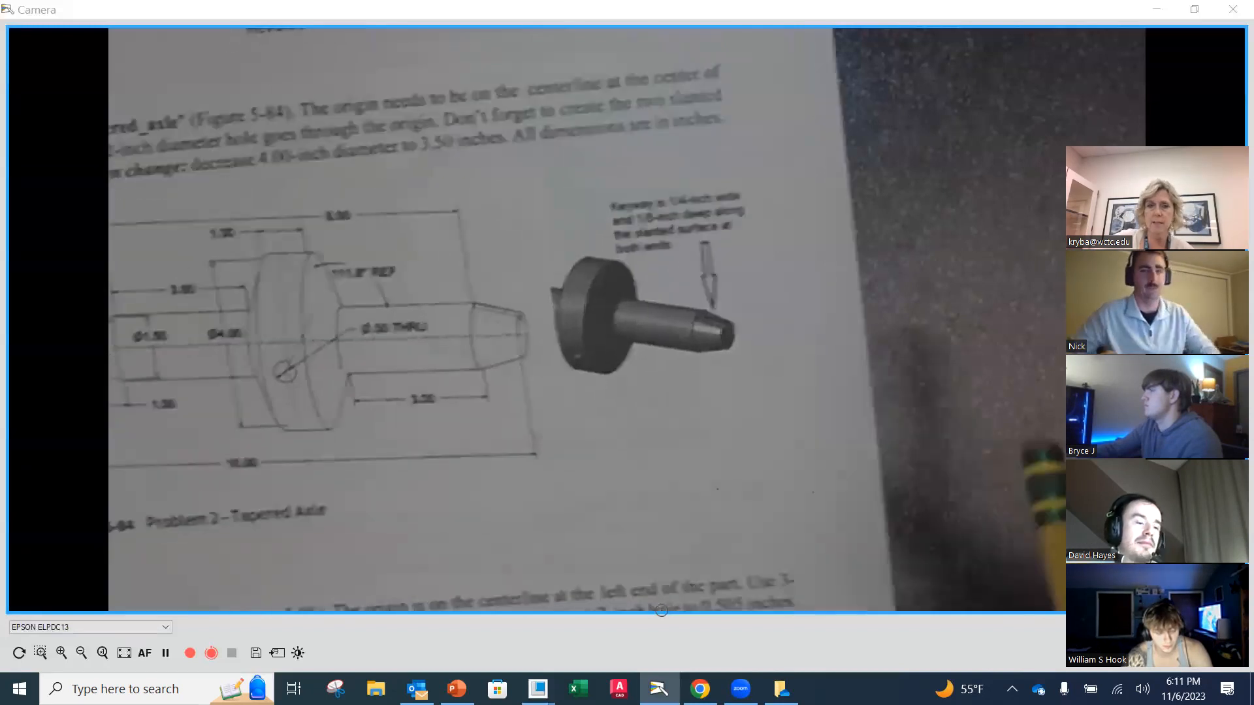